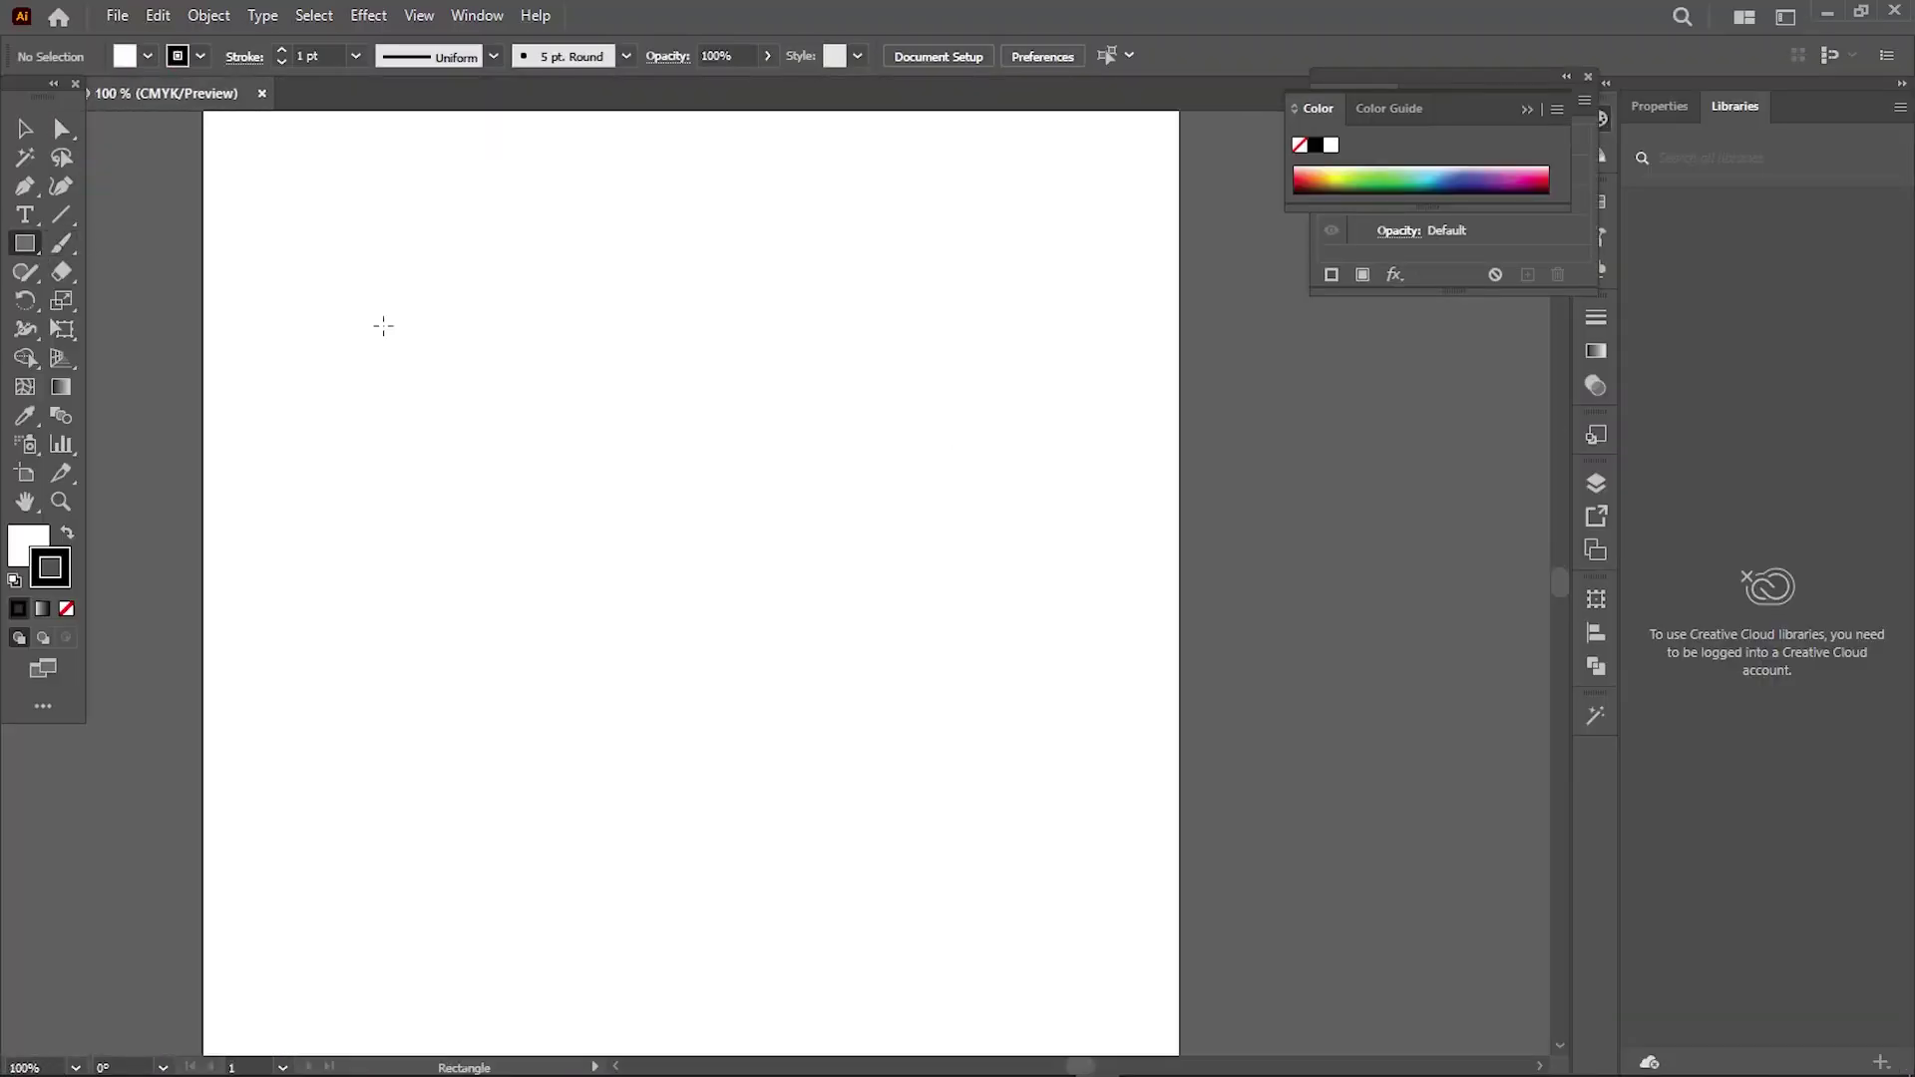
- Draw a rectangle on the artboard and fill it light blue
mouse_move(375, 303)
mouse_down()
mouse_move(713, 678)
mouse_move(724, 663)
mouse_up()
double_click(28, 545)
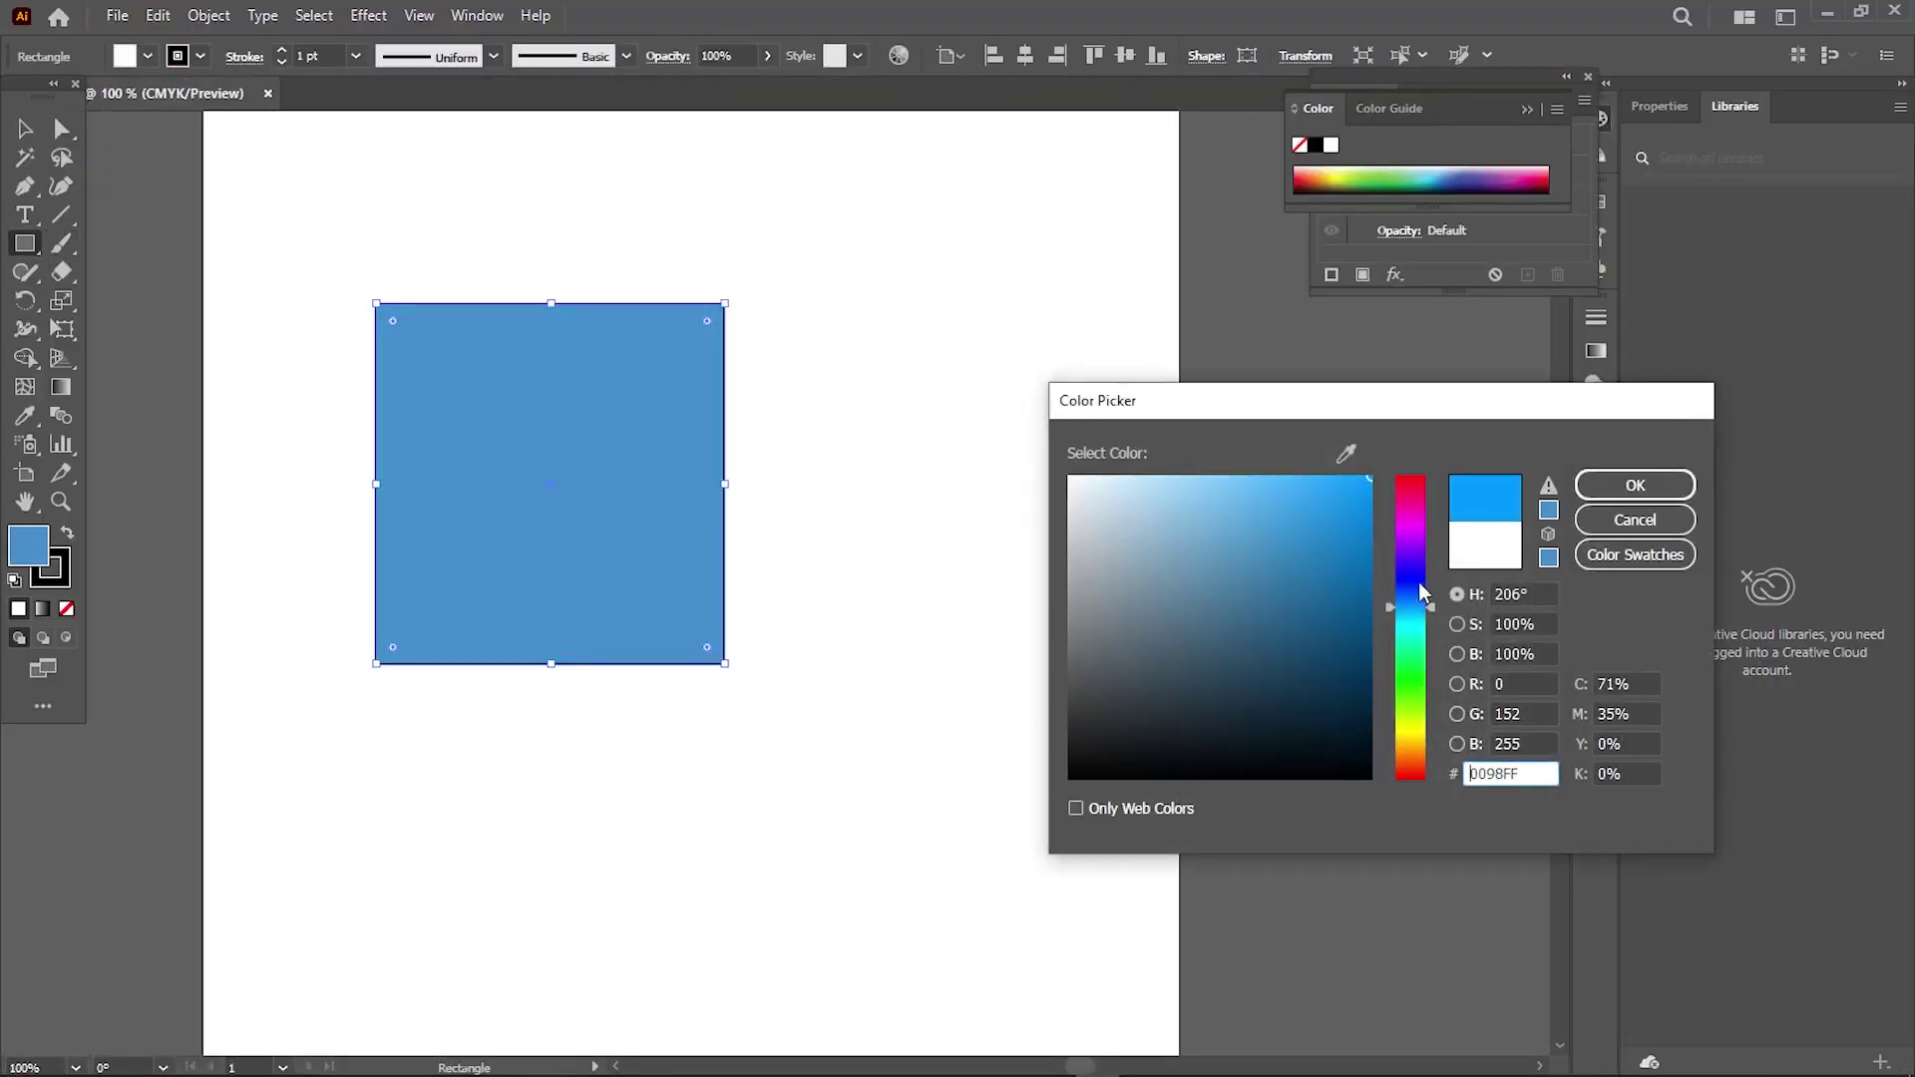
drag(1425, 595, 1424, 620)
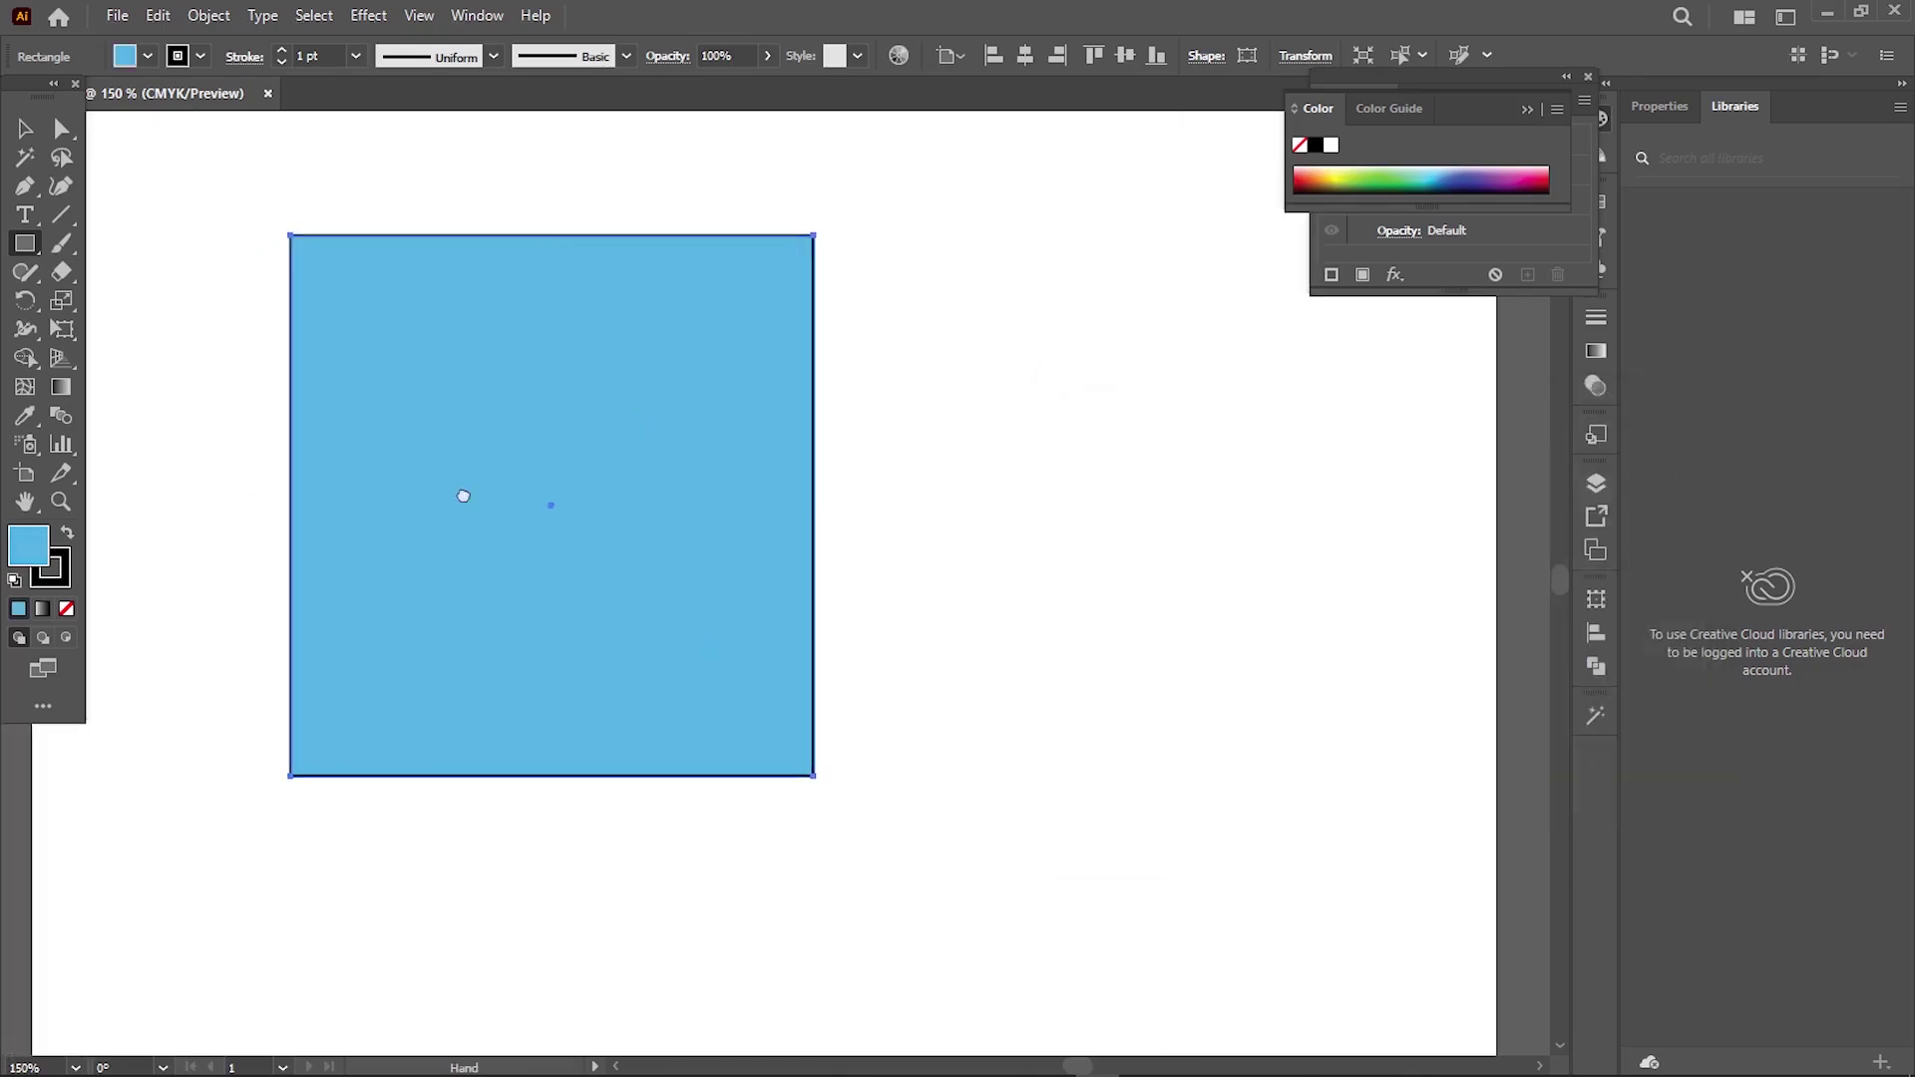
- Nudge the top-left and top-right anchors outward so the shape becomes a top-wide trapezoid
key(ctrl+minus)
key(a)
drag(189, 227, 324, 330)
key(shift+Left)
key(shift+Left)
key(shift+Left)
drag(535, 291, 647, 365)
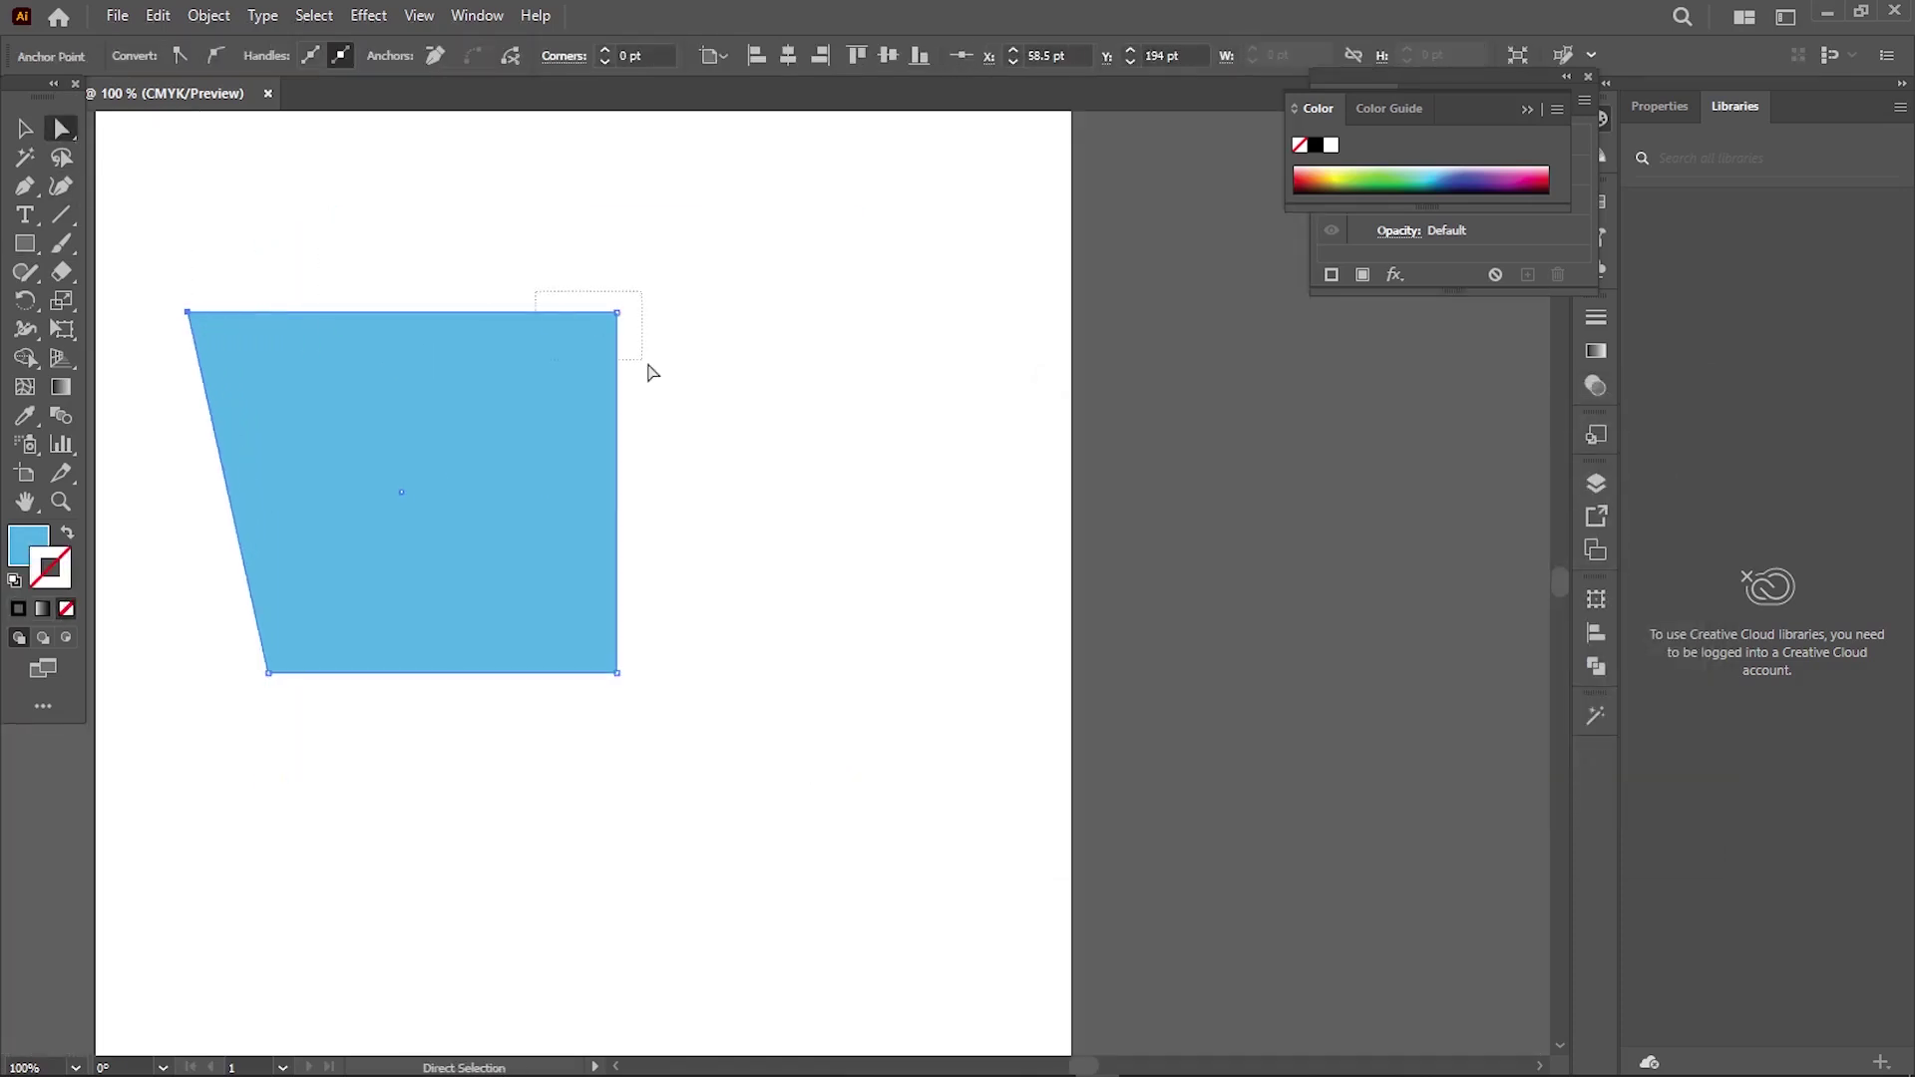
key(shift+Right)
key(shift+Right)
key(shift+Right)
key(shift+Right)
drag(150, 284, 194, 344)
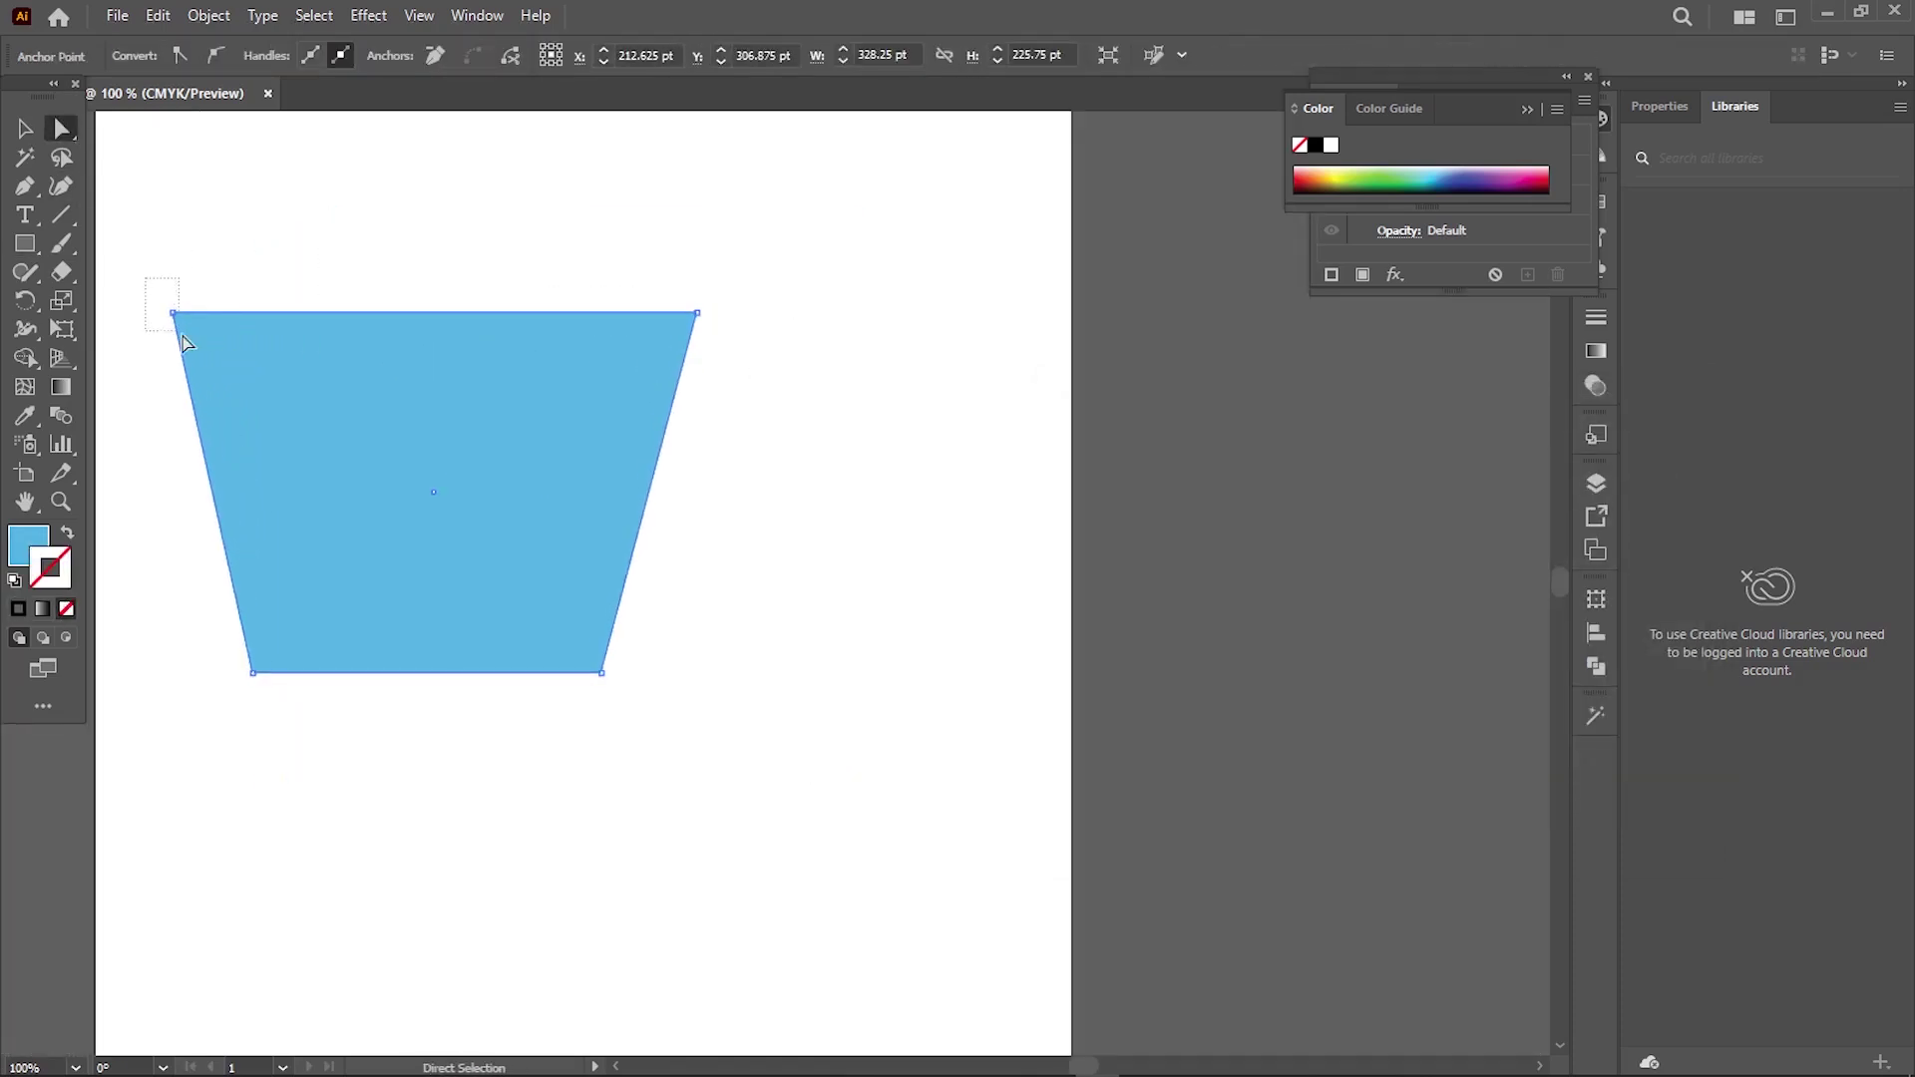
key(shift+Left)
key(shift+Left)
- Fit the artboard and drag a duplicate of the trapezoid slightly lower
key(v)
click(432, 219)
key(ctrl+1)
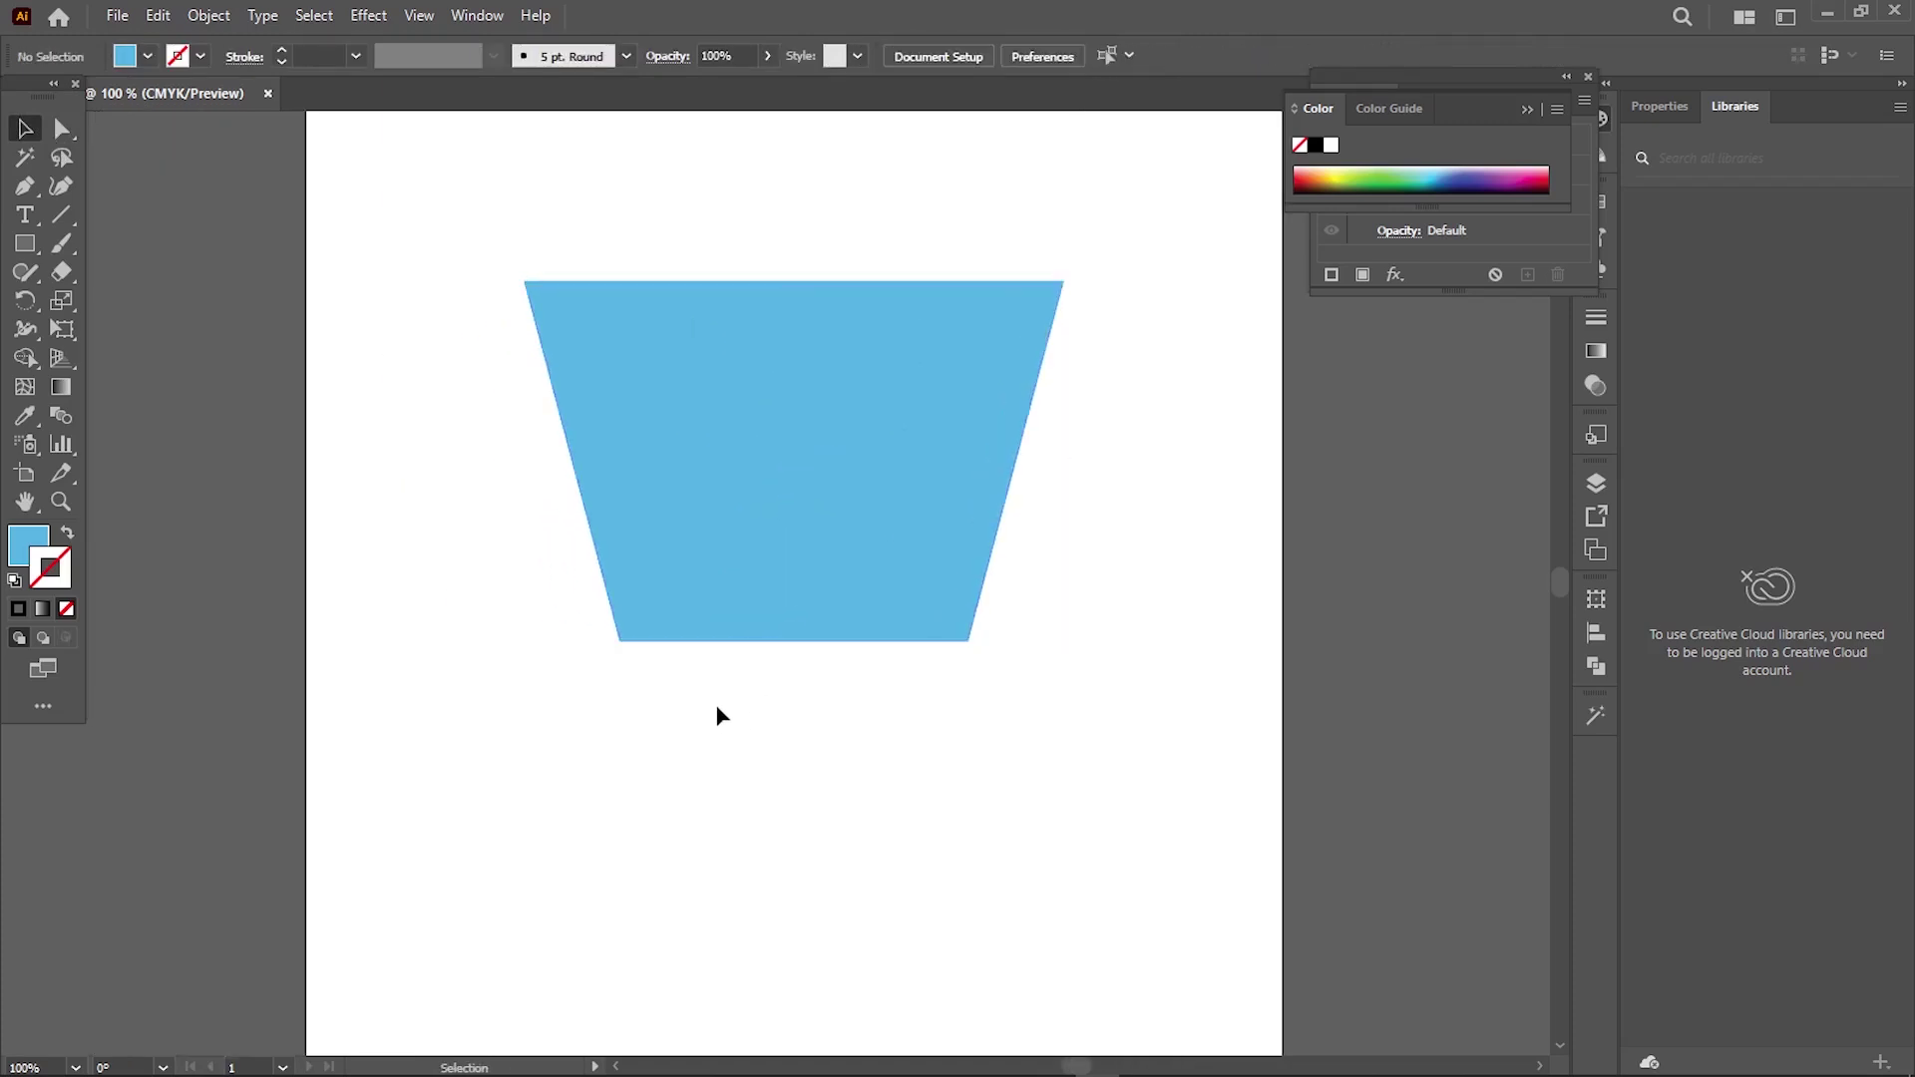
drag(746, 584, 746, 684)
- Turn the duplicate into an orange outline with no fill
key(shift+x)
click(55, 559)
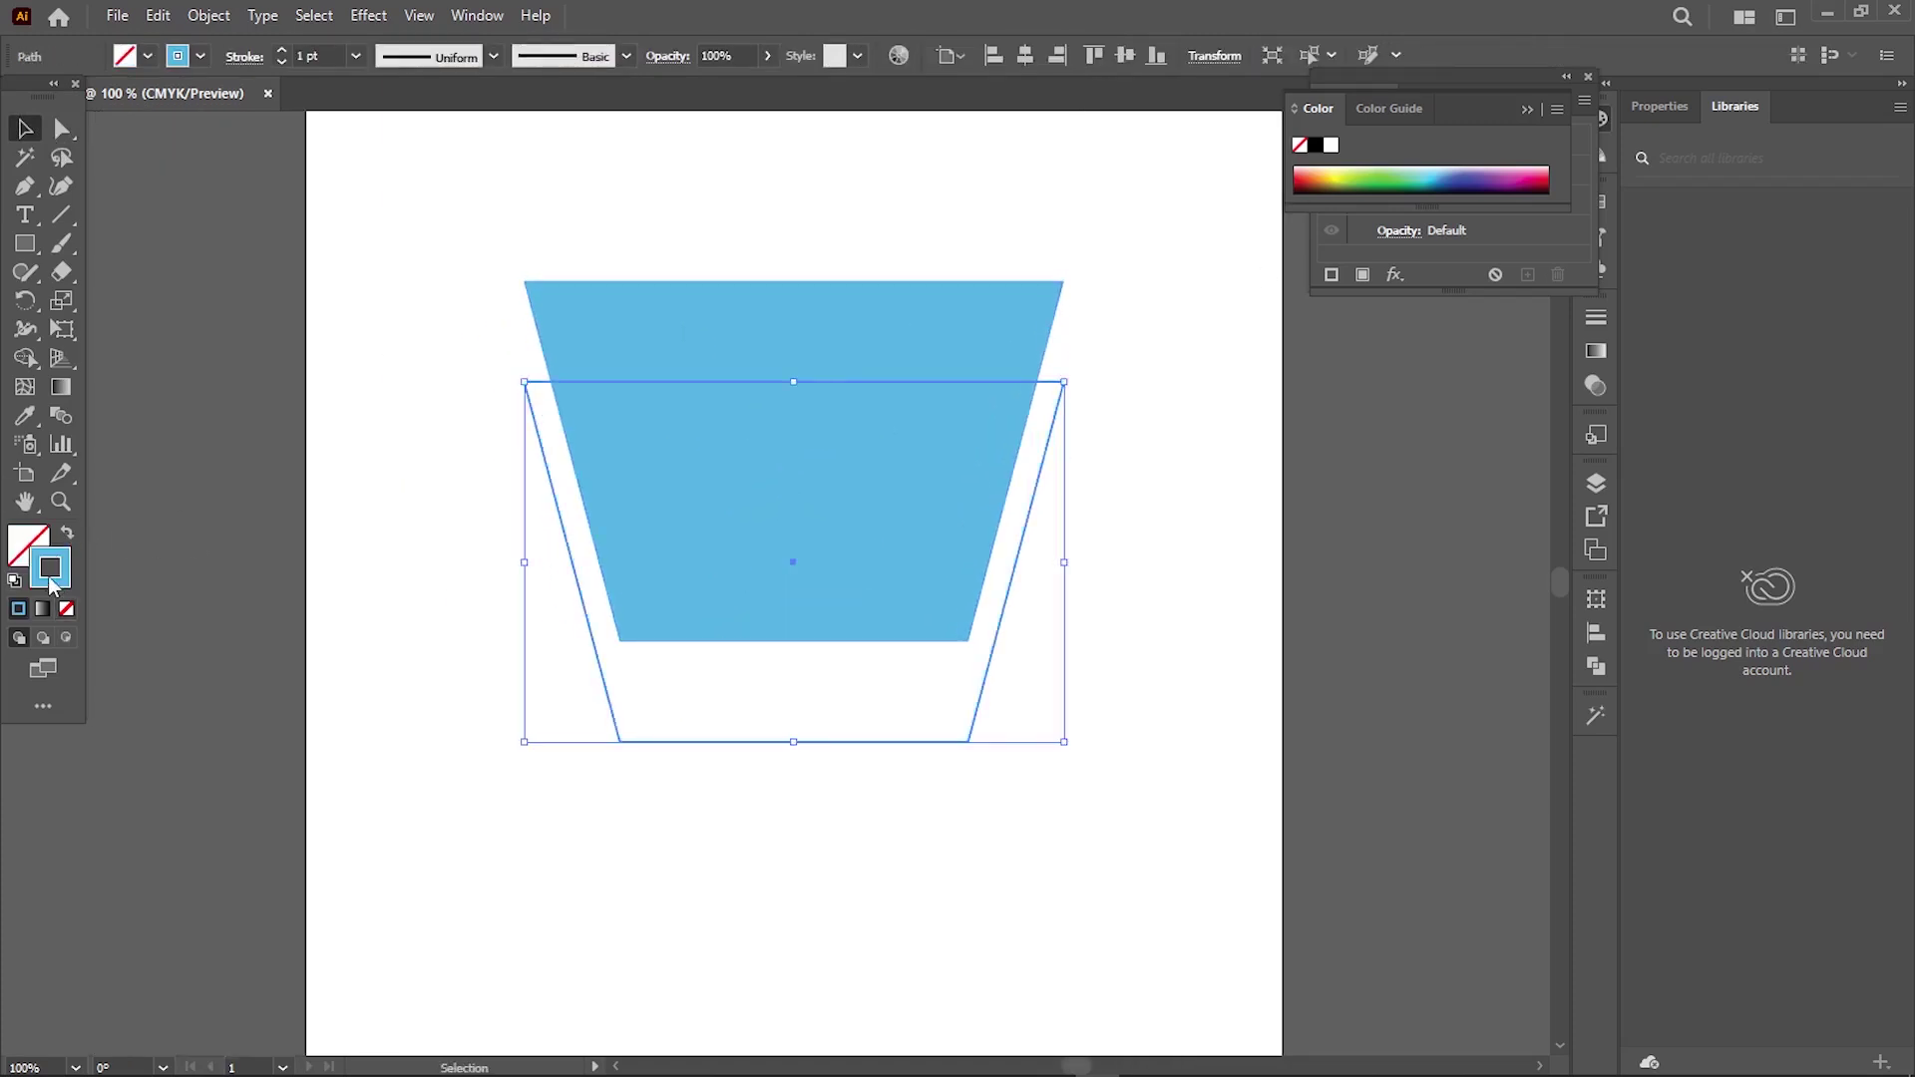
double_click(52, 584)
click(1416, 758)
click(1274, 460)
click(1620, 486)
- Set the orange outline's stroke weight to 20 pt and adjust its stroke options
click(317, 56)
text(20)
key(Return)
click(232, 57)
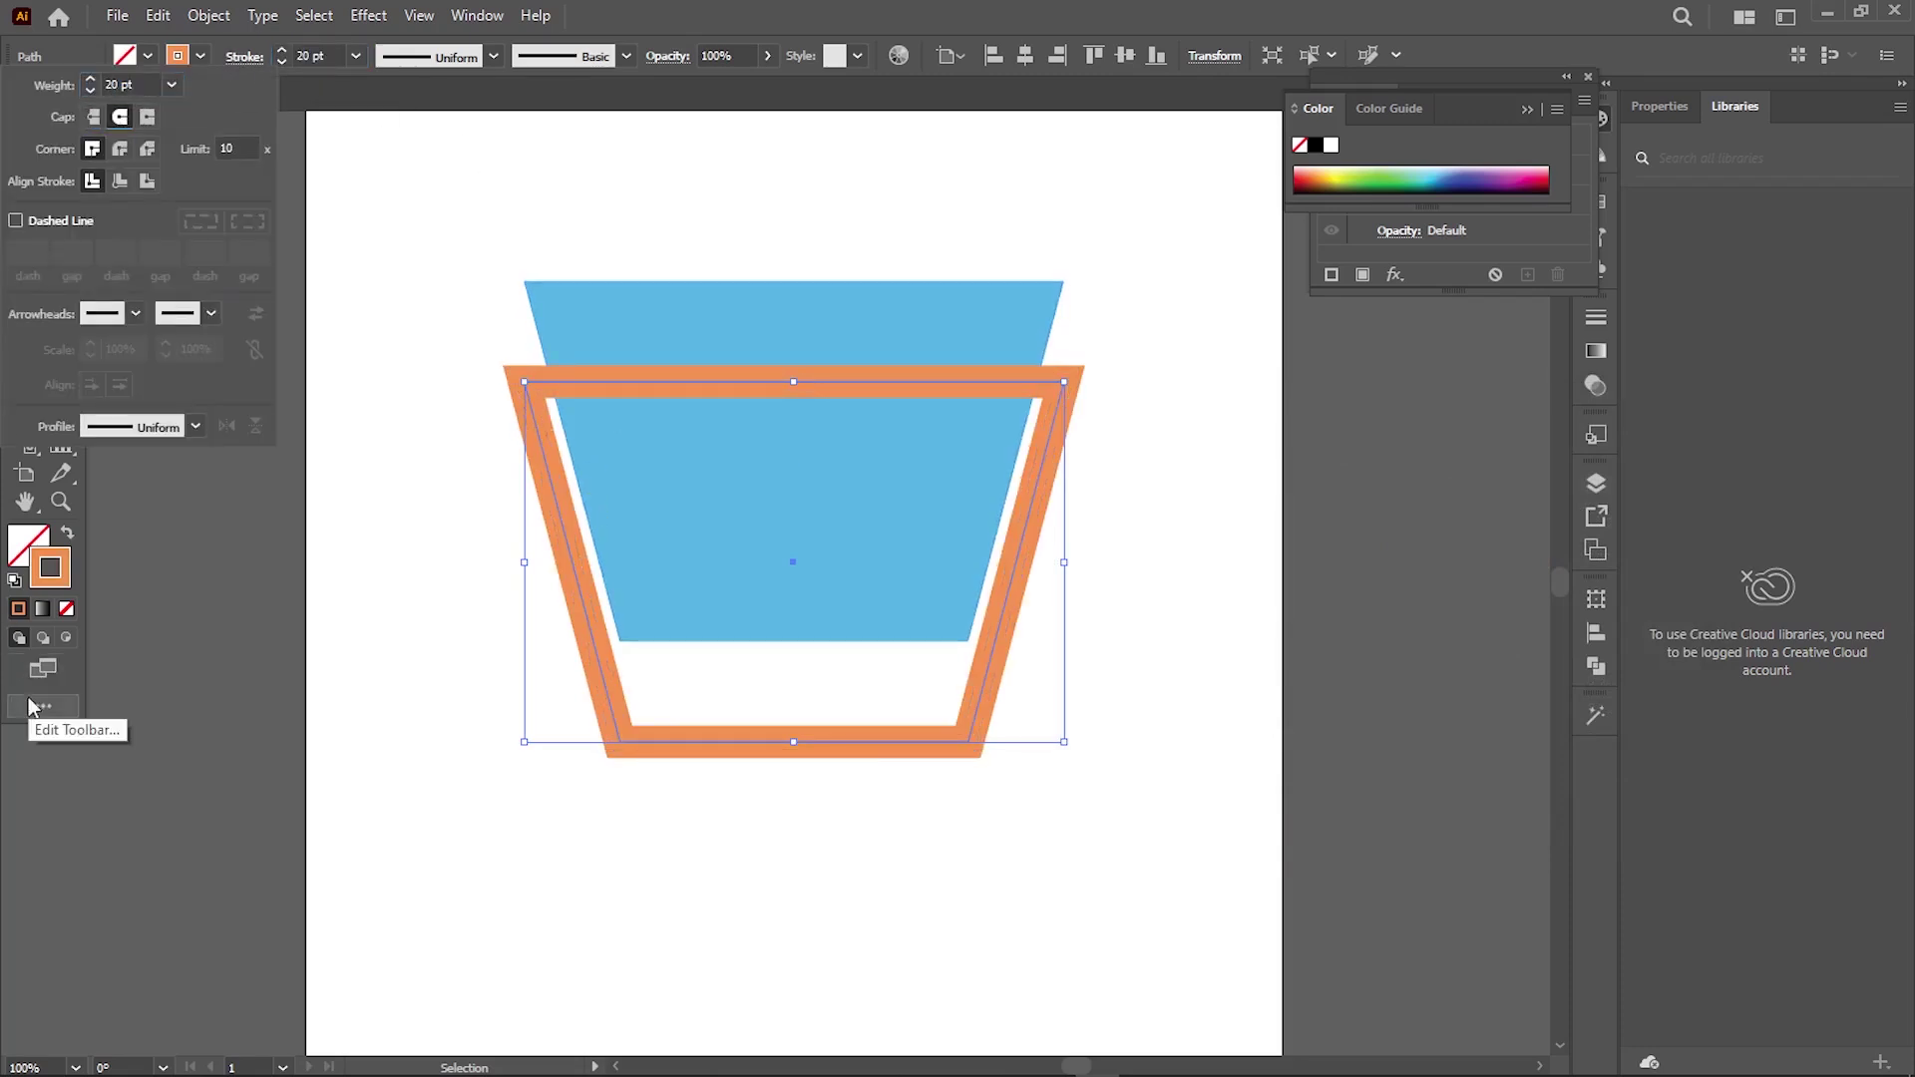
click(28, 121)
- Delete the outline's top and right segments, leaving an orange L shape
key(a)
mouse_move(538, 634)
mouse_down()
mouse_move(539, 803)
mouse_move(585, 495)
mouse_up()
click(1064, 552)
key(Delete)
key(v)
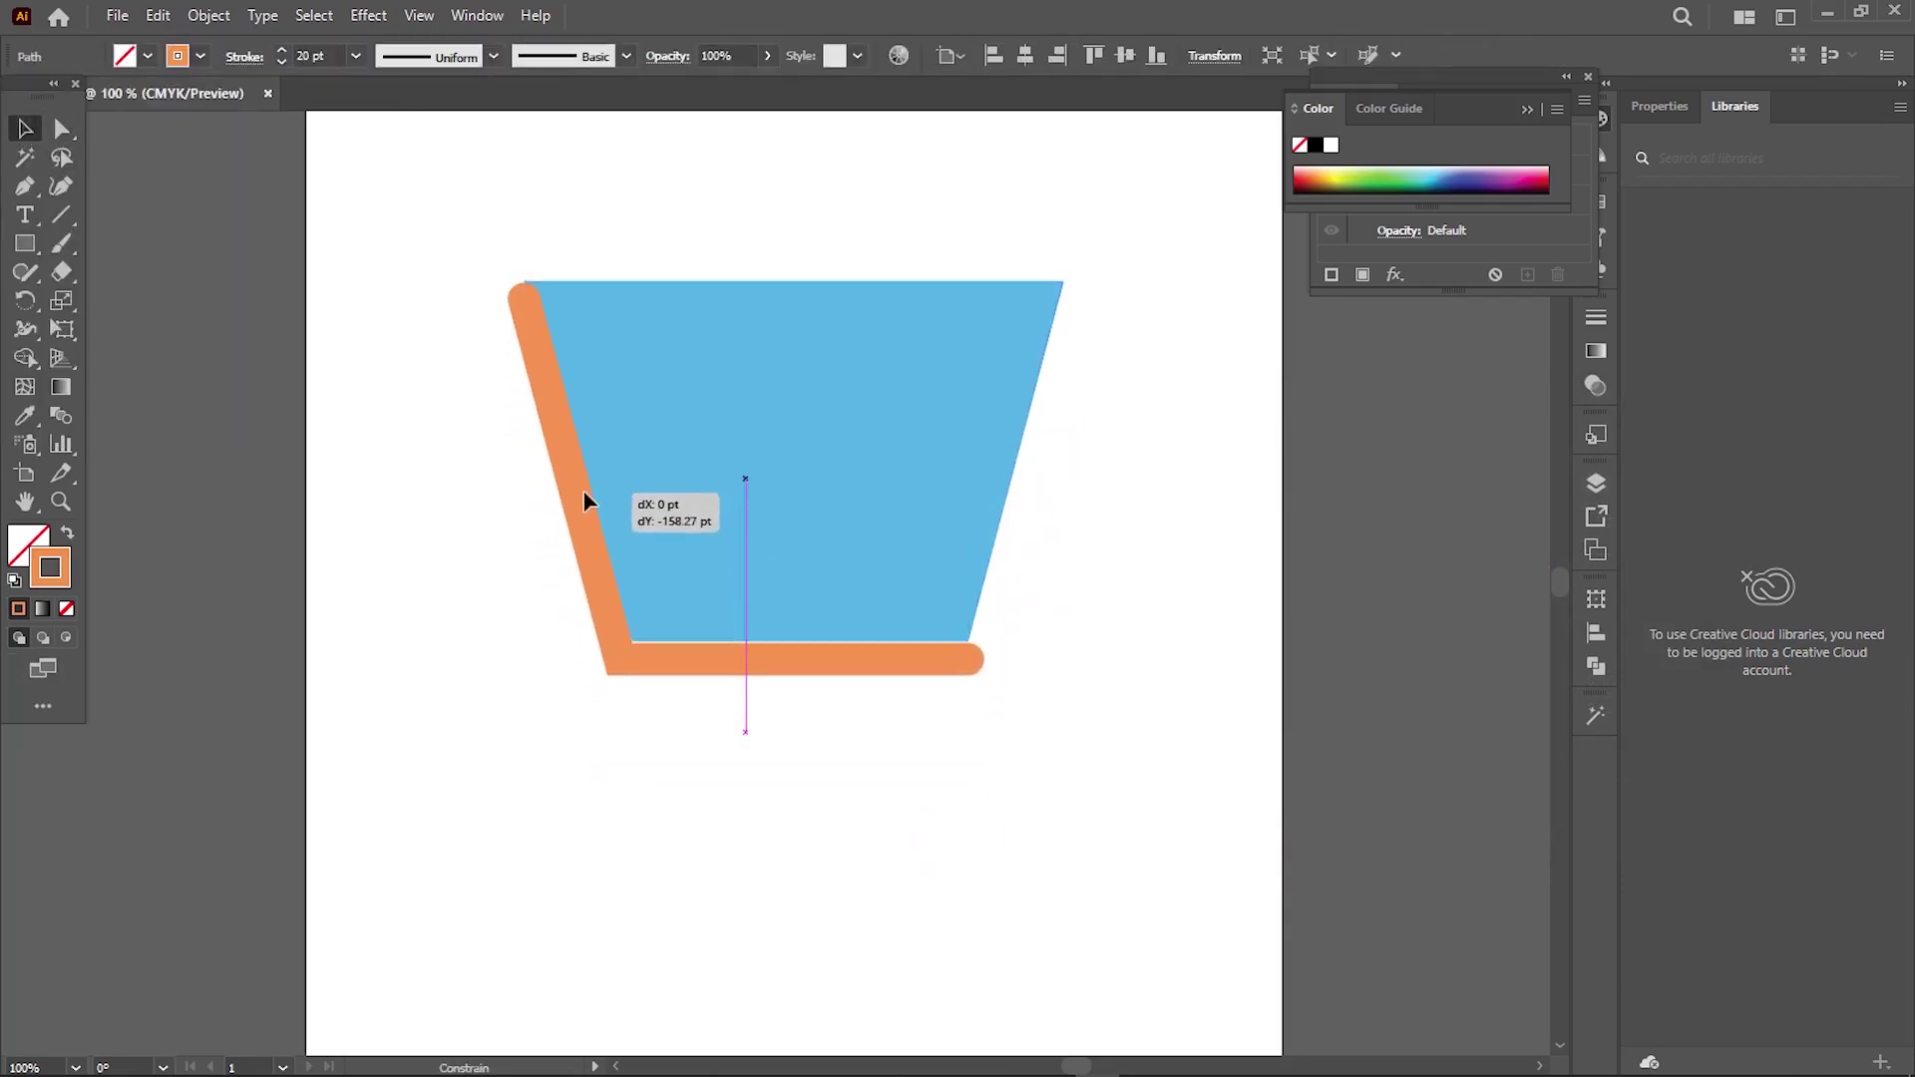
- Fit the orange L around the blue trapezoid and extend its bottom arm rightward
mouse_move(745, 664)
mouse_down()
mouse_move(746, 682)
mouse_move(736, 670)
mouse_up()
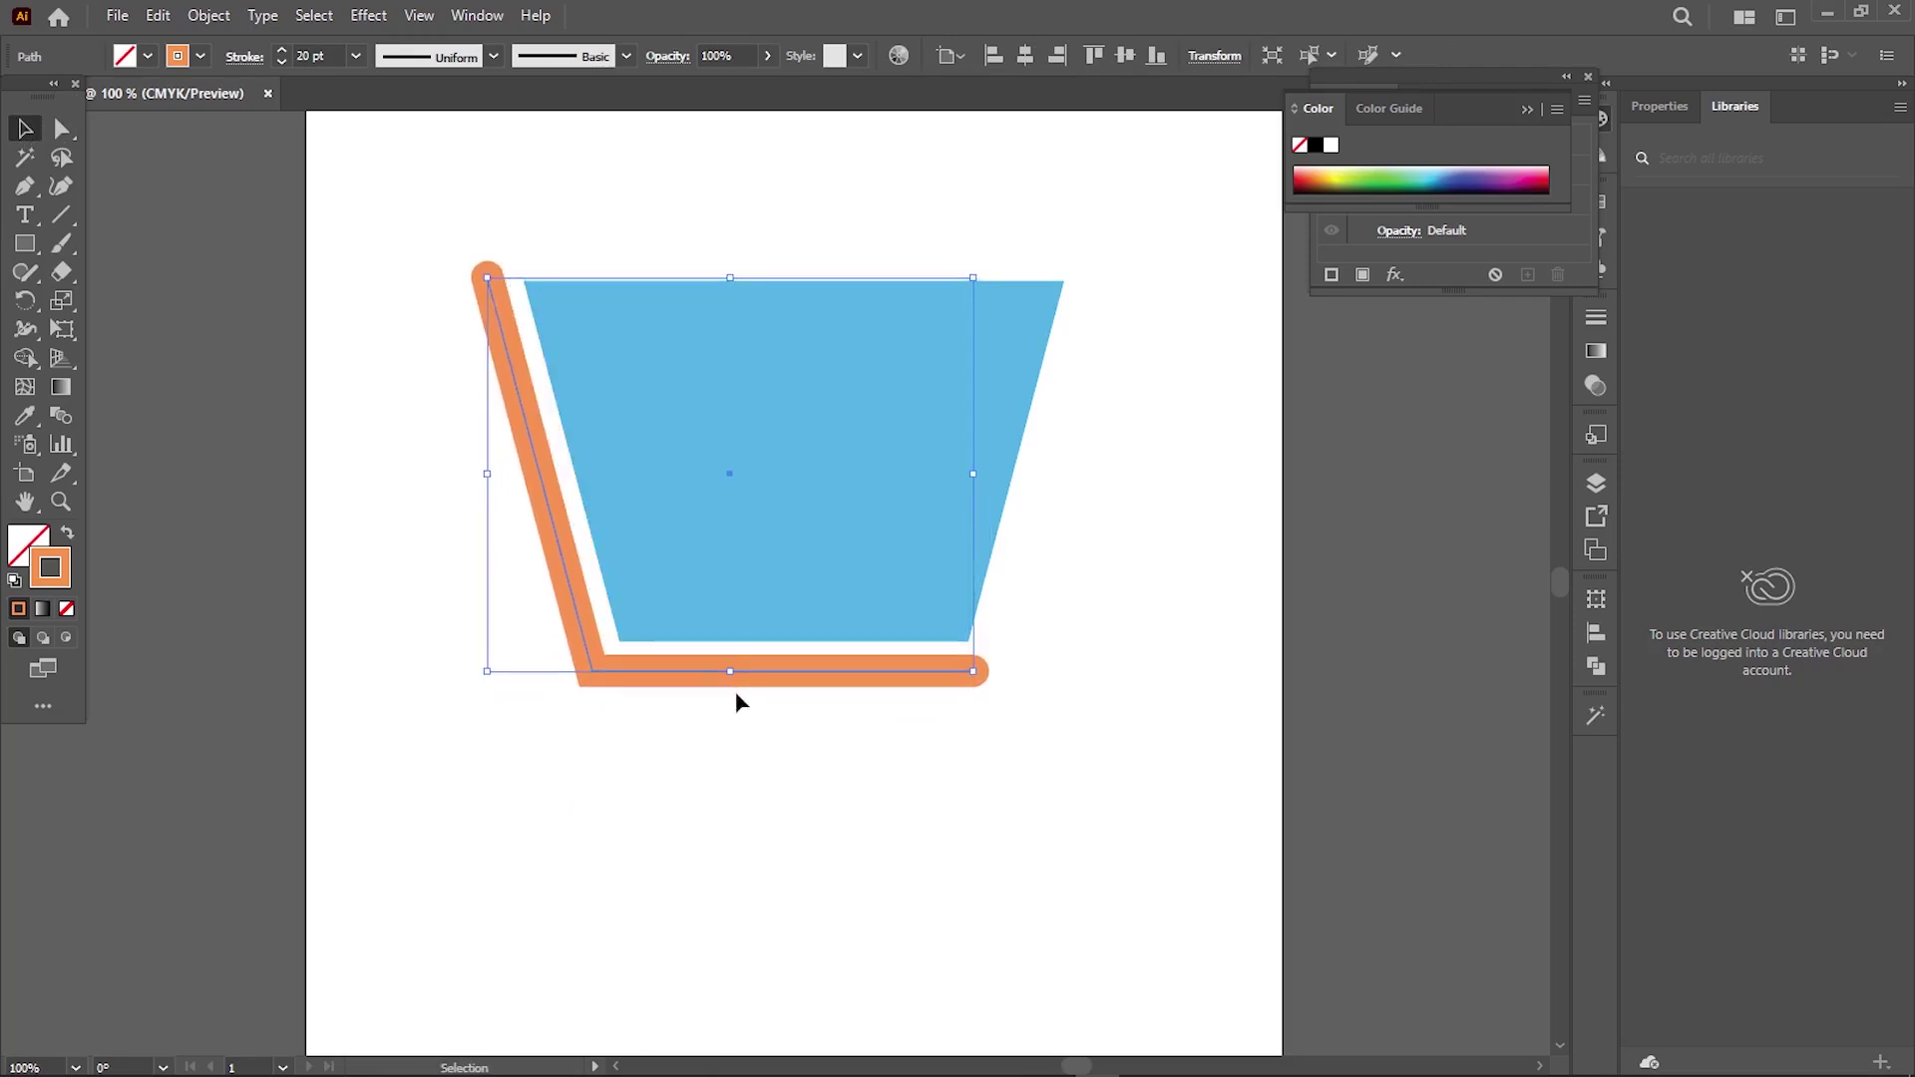
click(760, 766)
click(979, 671)
key(a)
drag(979, 672, 1009, 669)
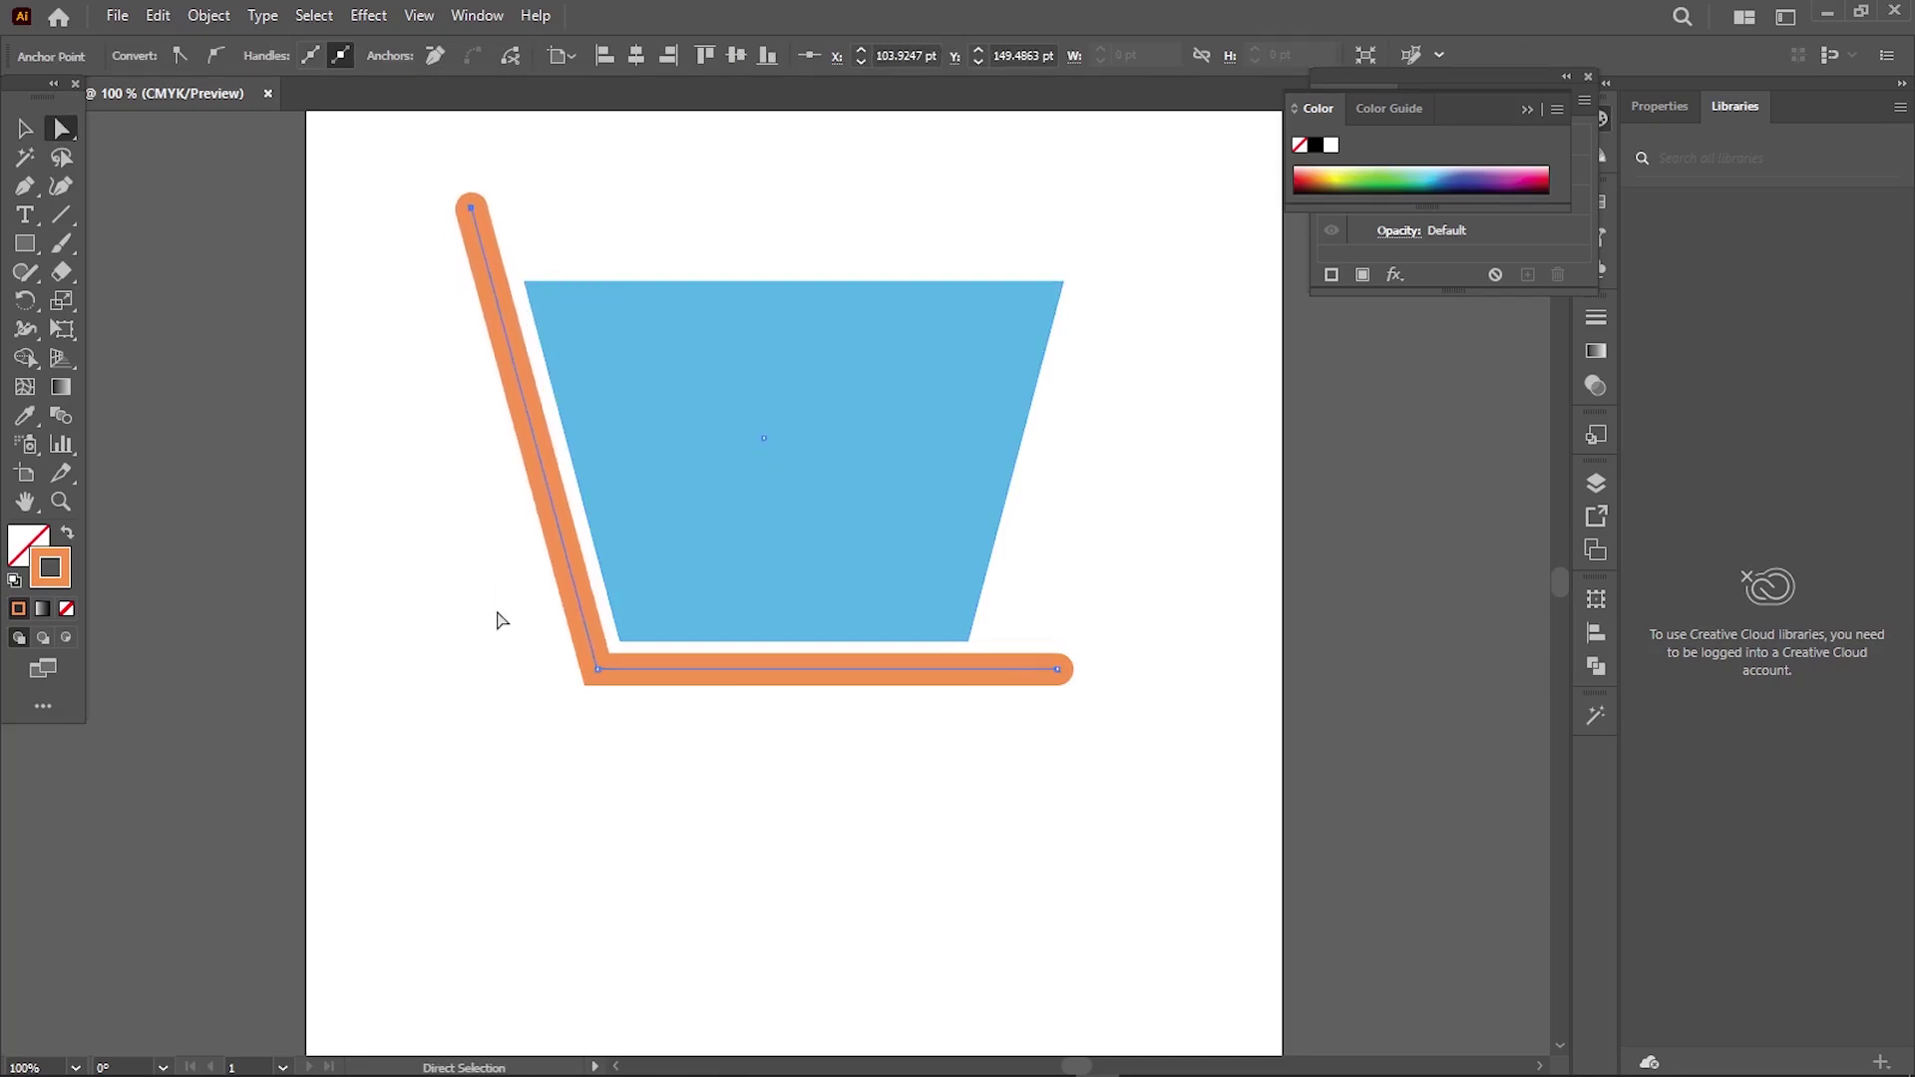
key(v)
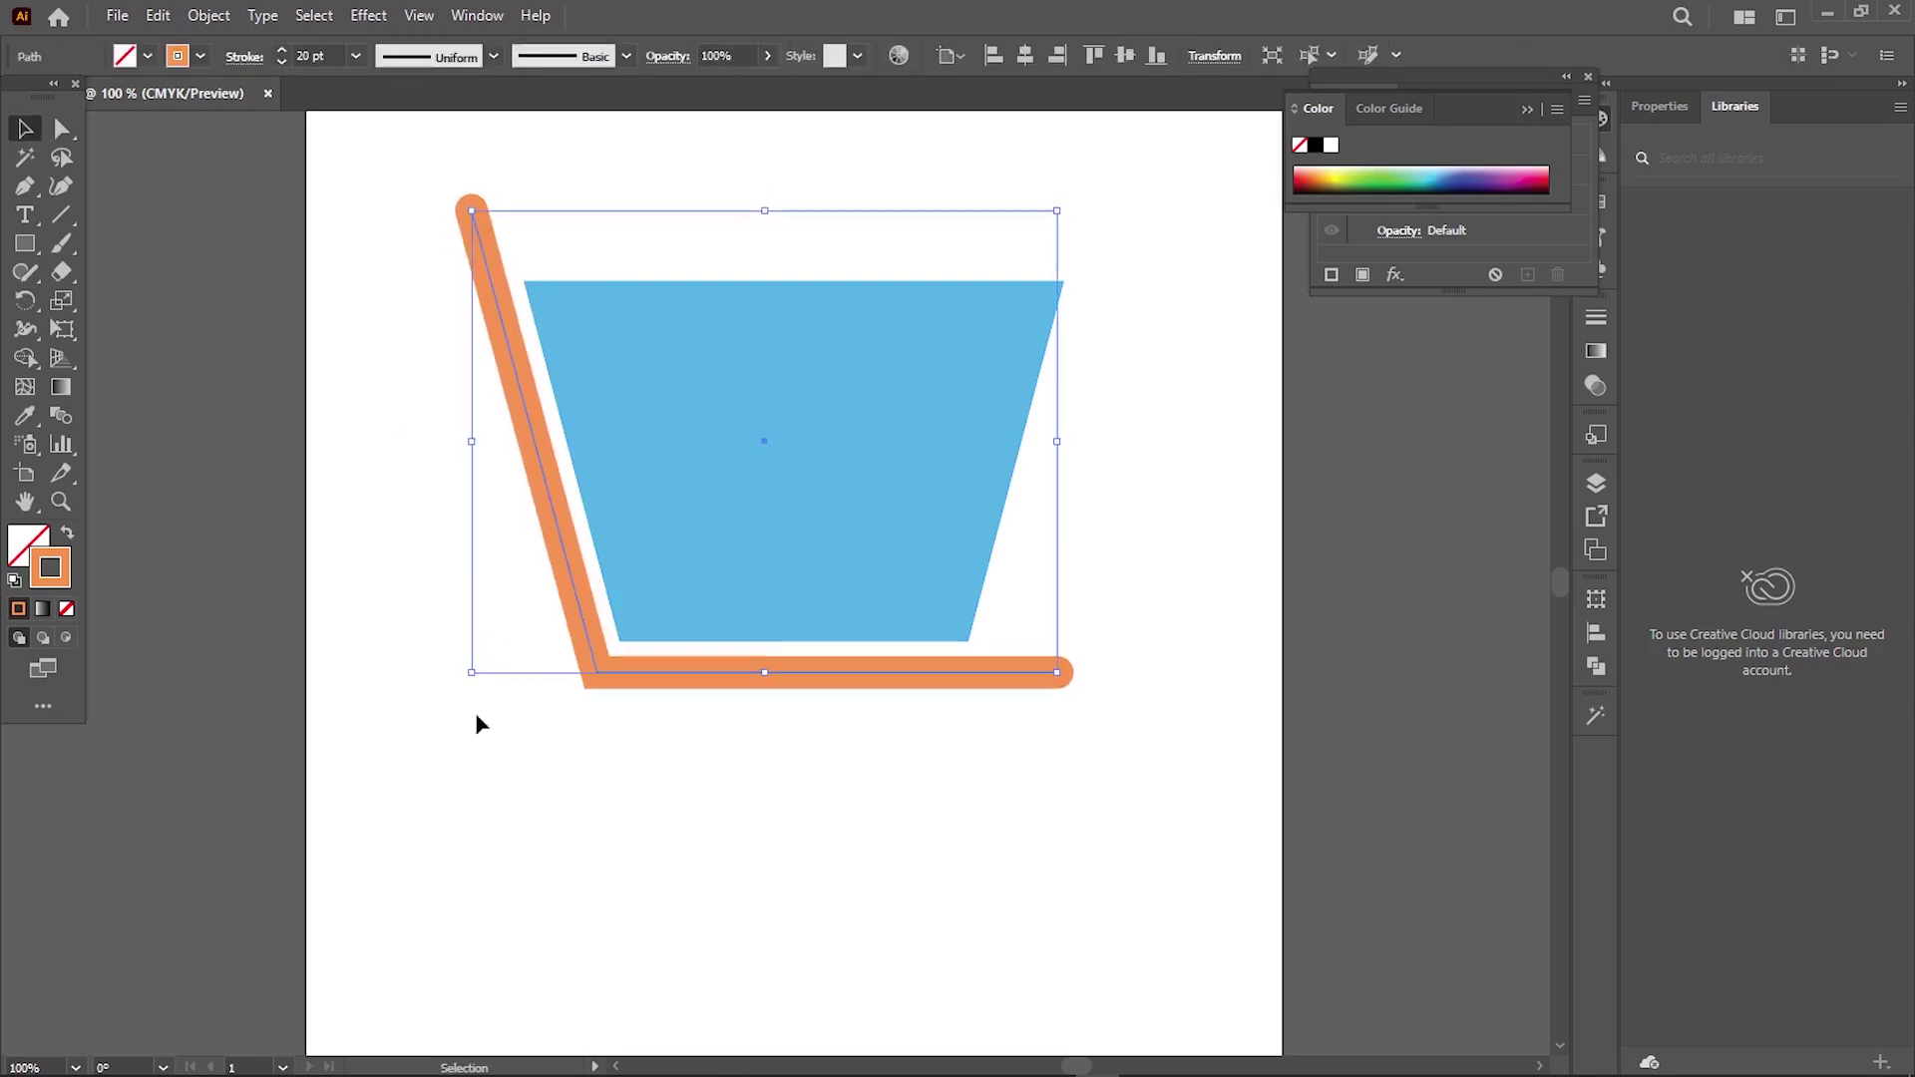
click(477, 722)
- Draw a horizontal blue line leftward from the cart's slanted side
click(685, 418)
click(232, 418)
double_click(50, 567)
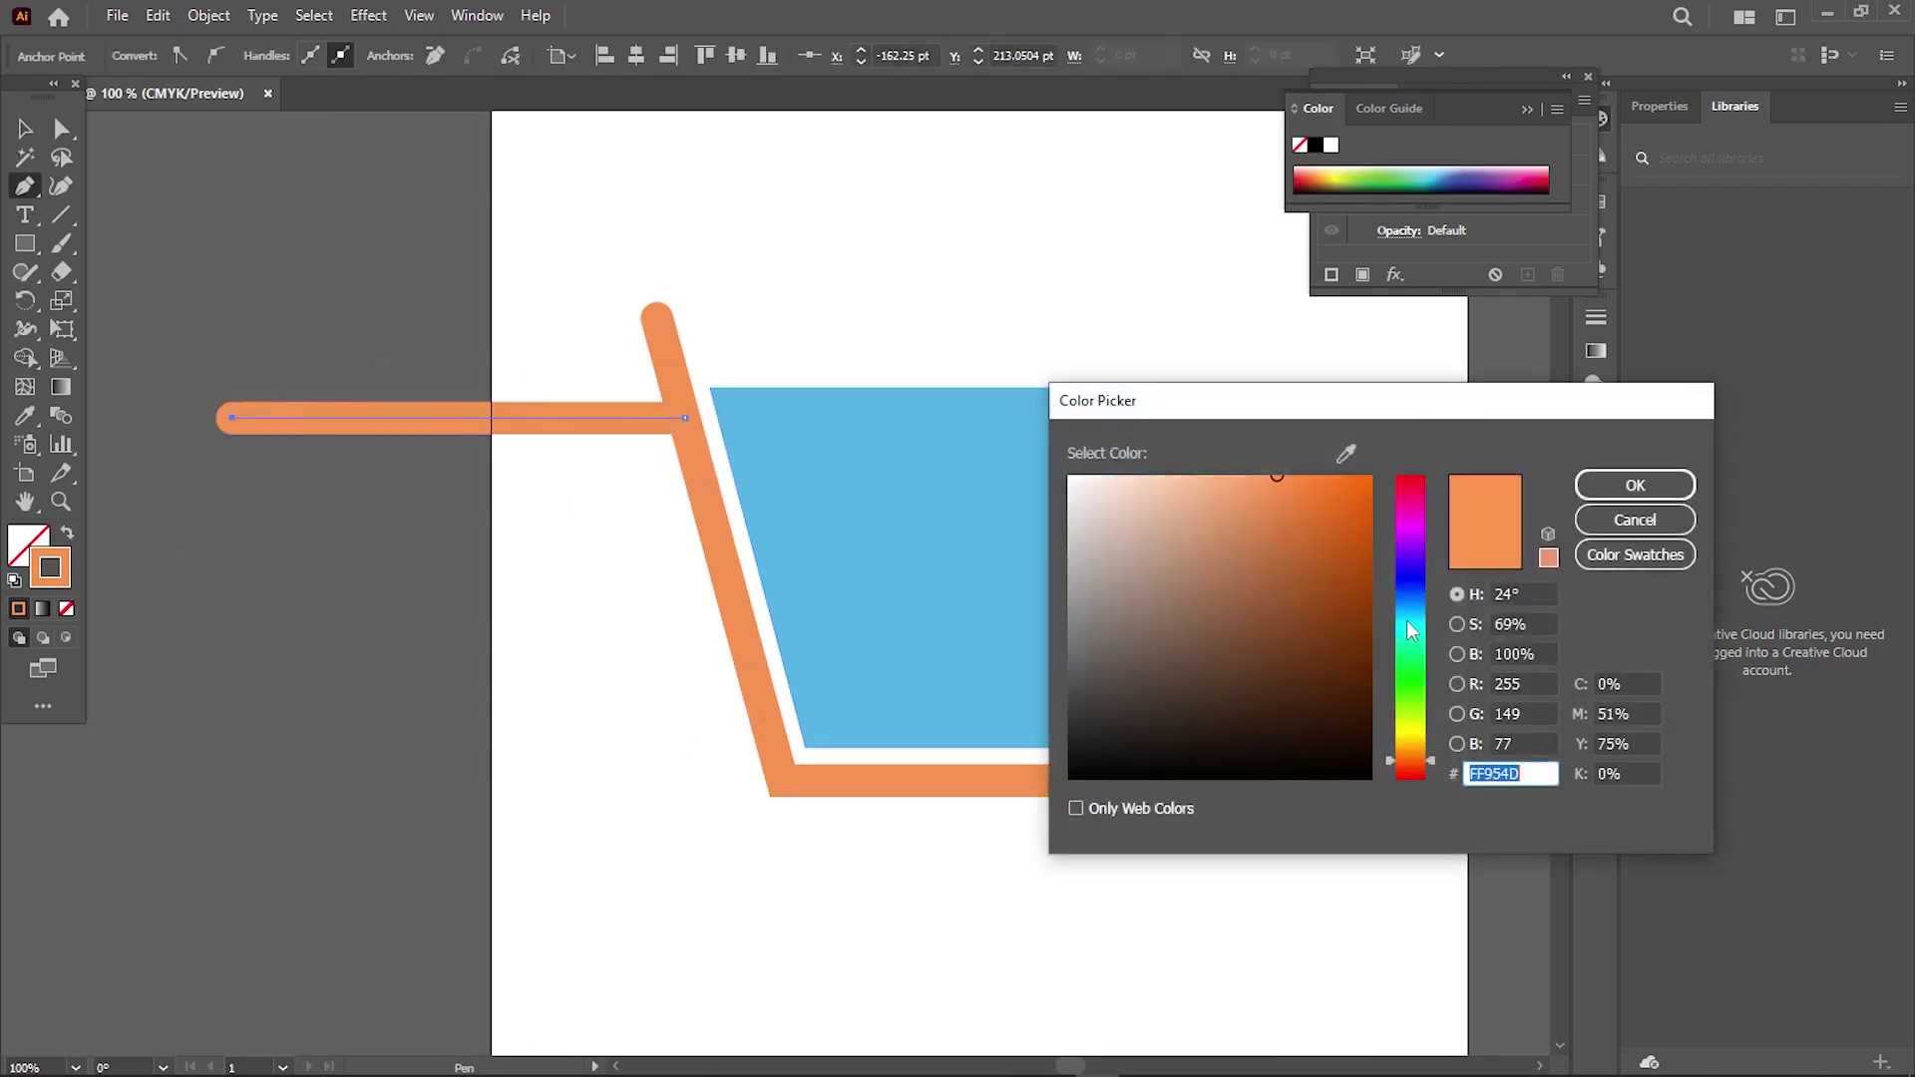
drag(1410, 639, 1409, 584)
drag(1296, 519, 1398, 440)
drag(1410, 608, 1404, 572)
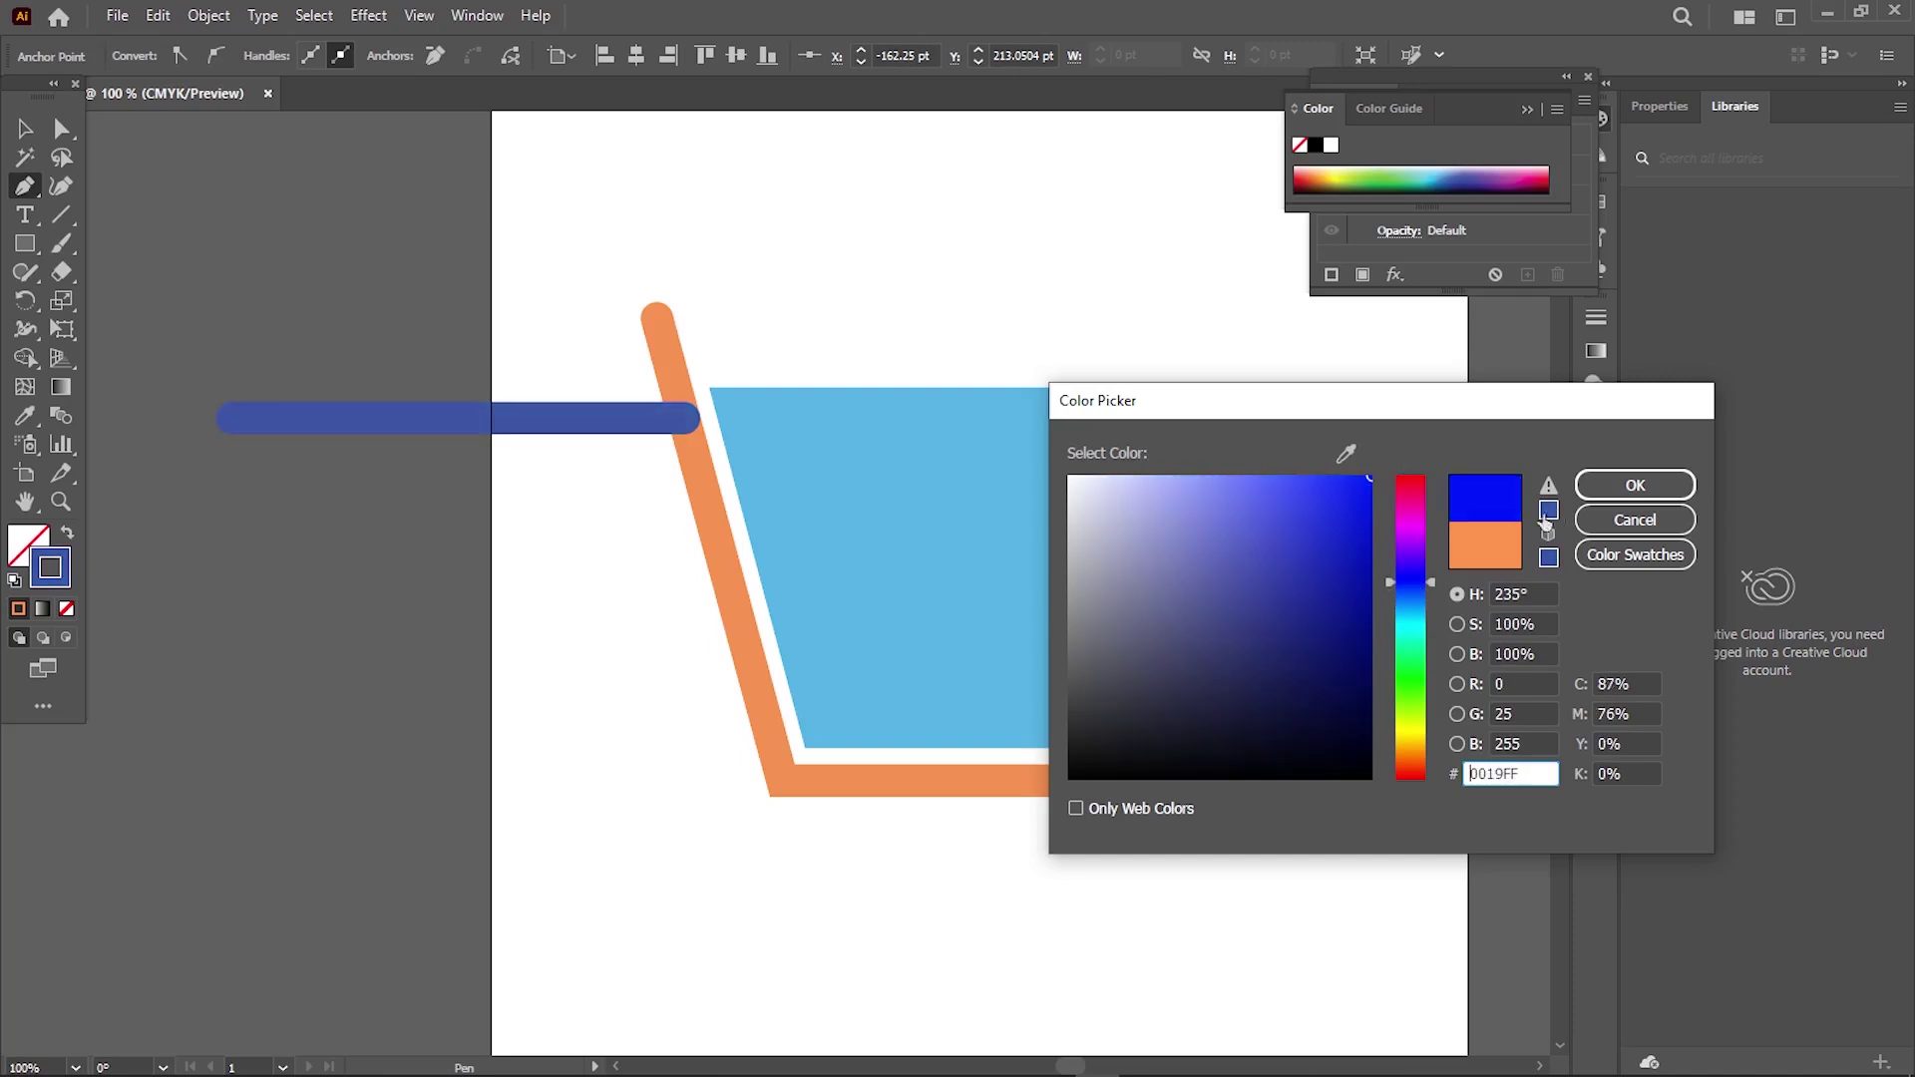
click(1635, 486)
key(v)
- Give the blue line a 15 pt weight and a tapered width profile
key(Up)
key(Up)
key(Up)
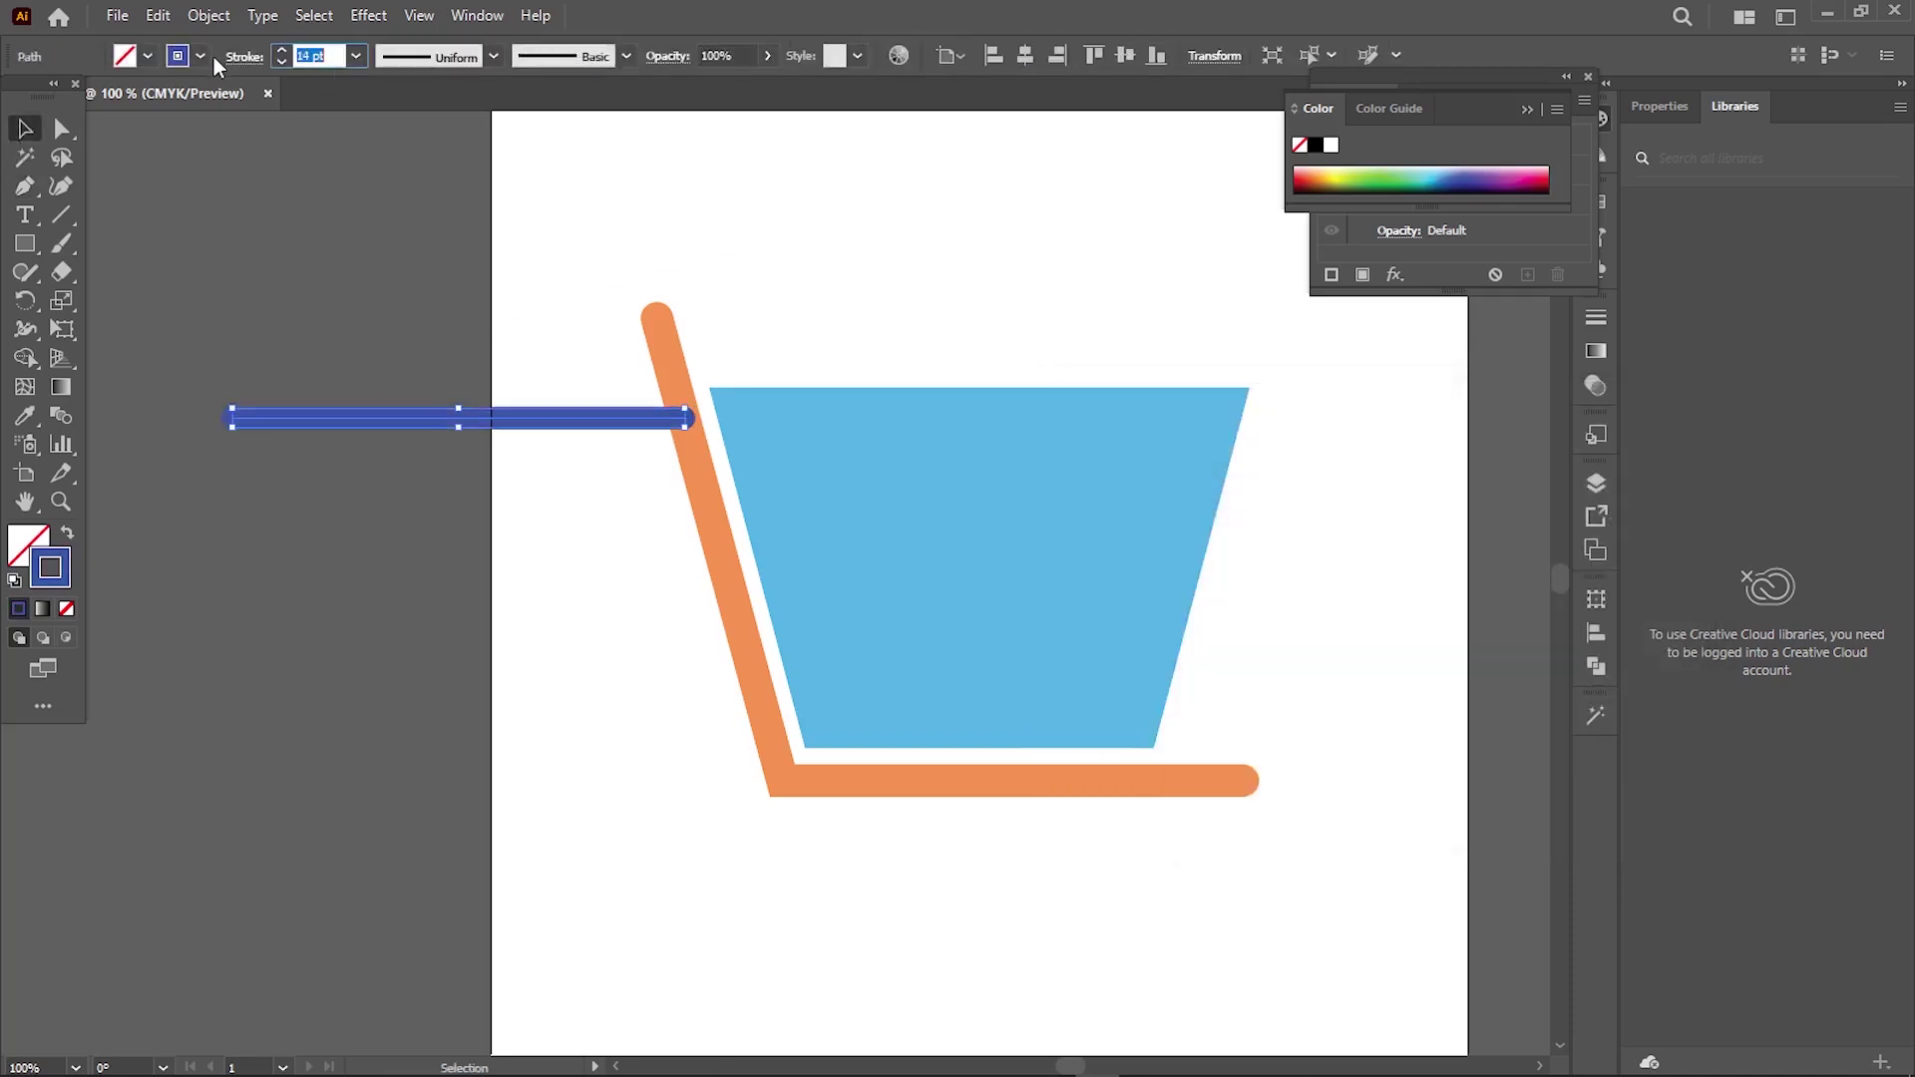
click(493, 56)
click(419, 317)
click(459, 372)
- Repeat copies of the tapered line downward and shift the bottom two to meet the orange side
mouse_move(574, 473)
mouse_down()
mouse_move(667, 559)
mouse_move(664, 610)
mouse_up()
key(ctrl+d)
key(ctrl+d)
key(ctrl+d)
shift+click(639, 503)
shift+click(666, 547)
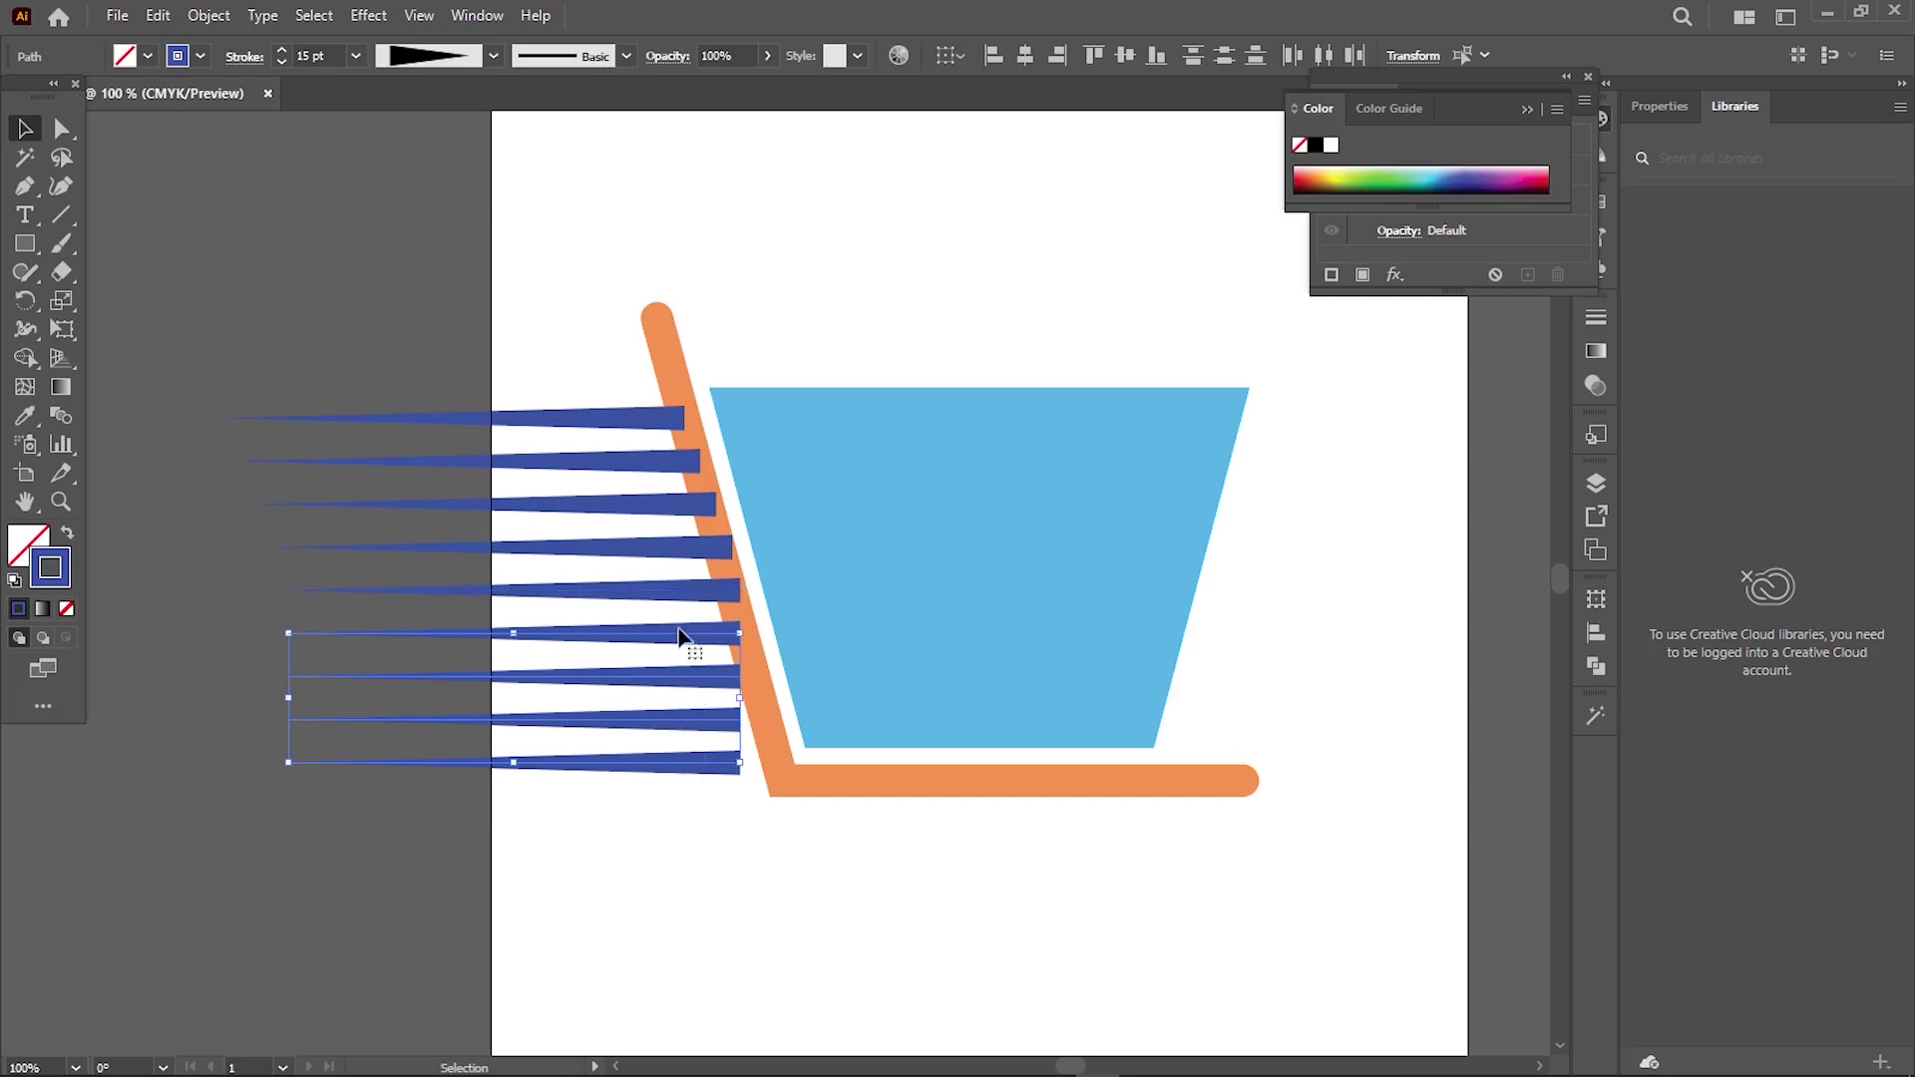
click(708, 798)
drag(698, 764, 722, 720)
click(723, 841)
- Convert all the cart artwork's strokes to filled outlines via Outline Stroke
drag(519, 296, 762, 806)
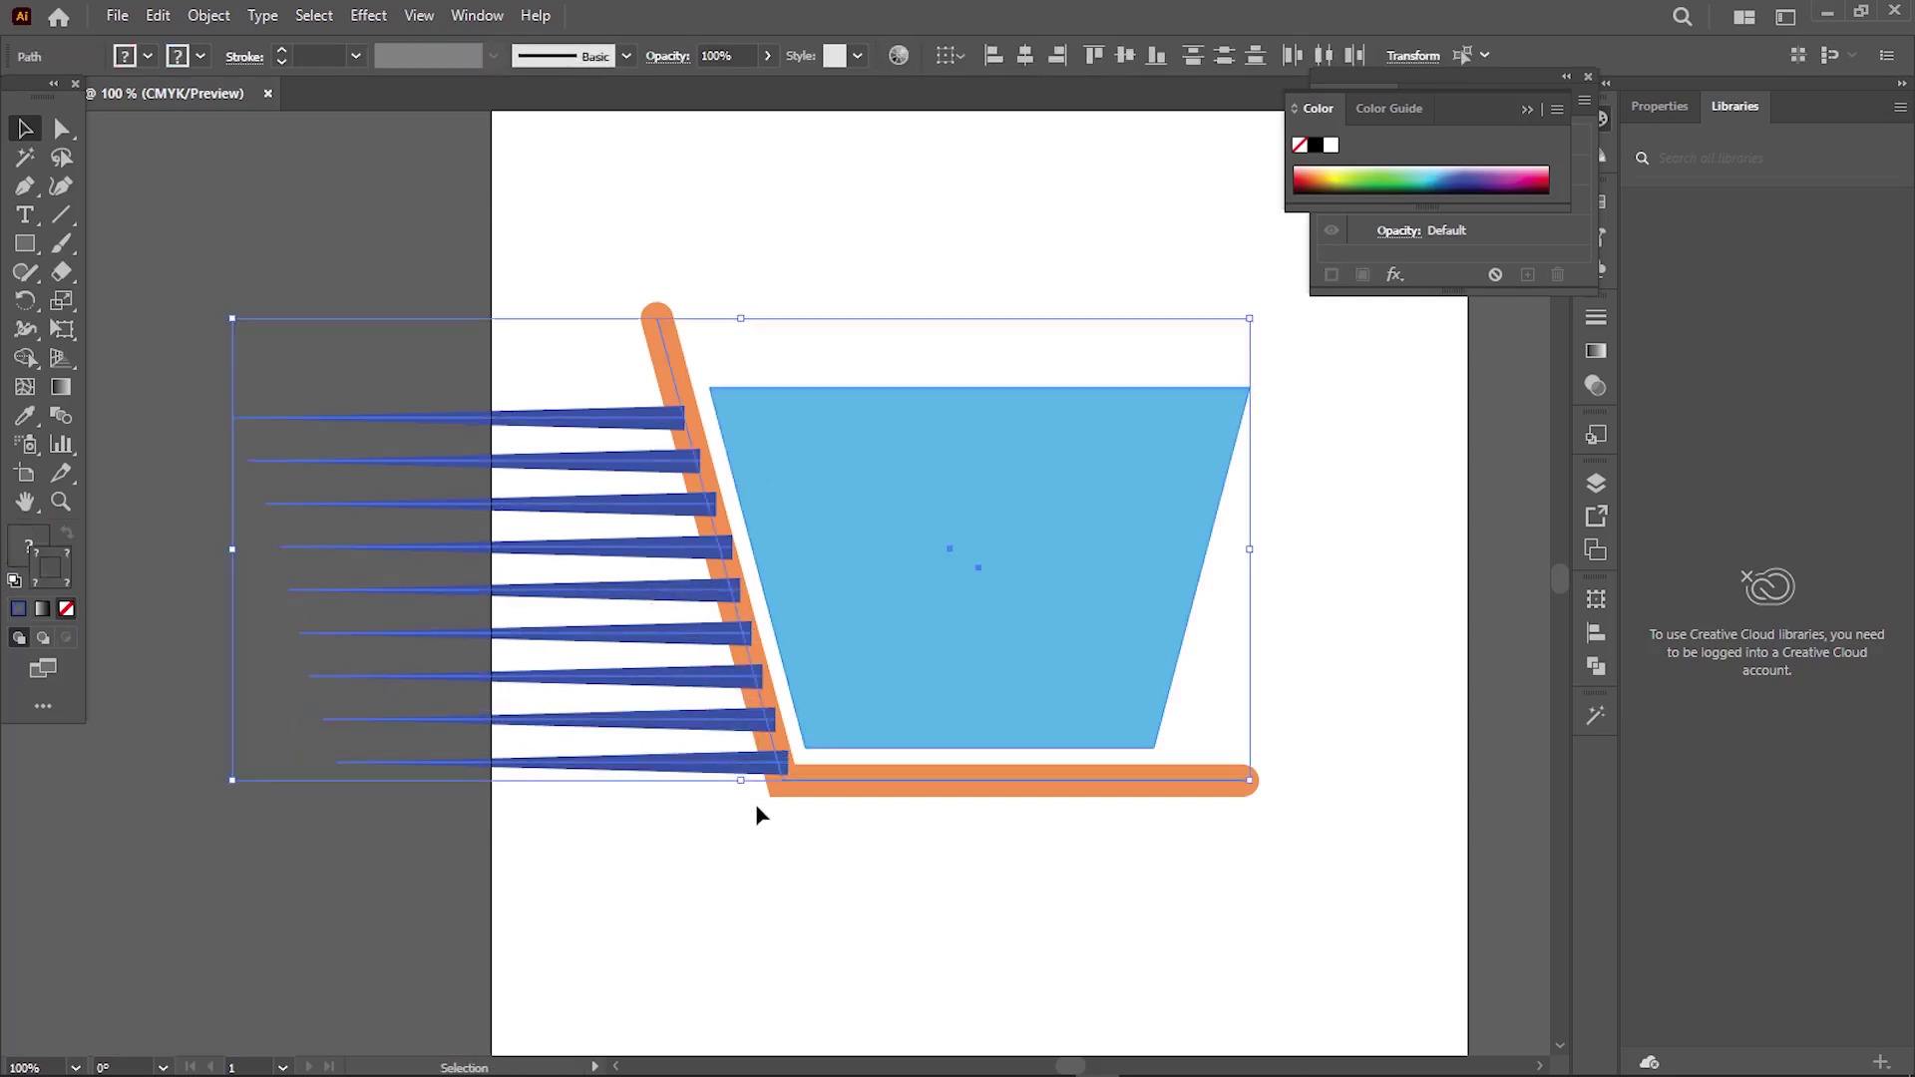
click(209, 15)
click(578, 667)
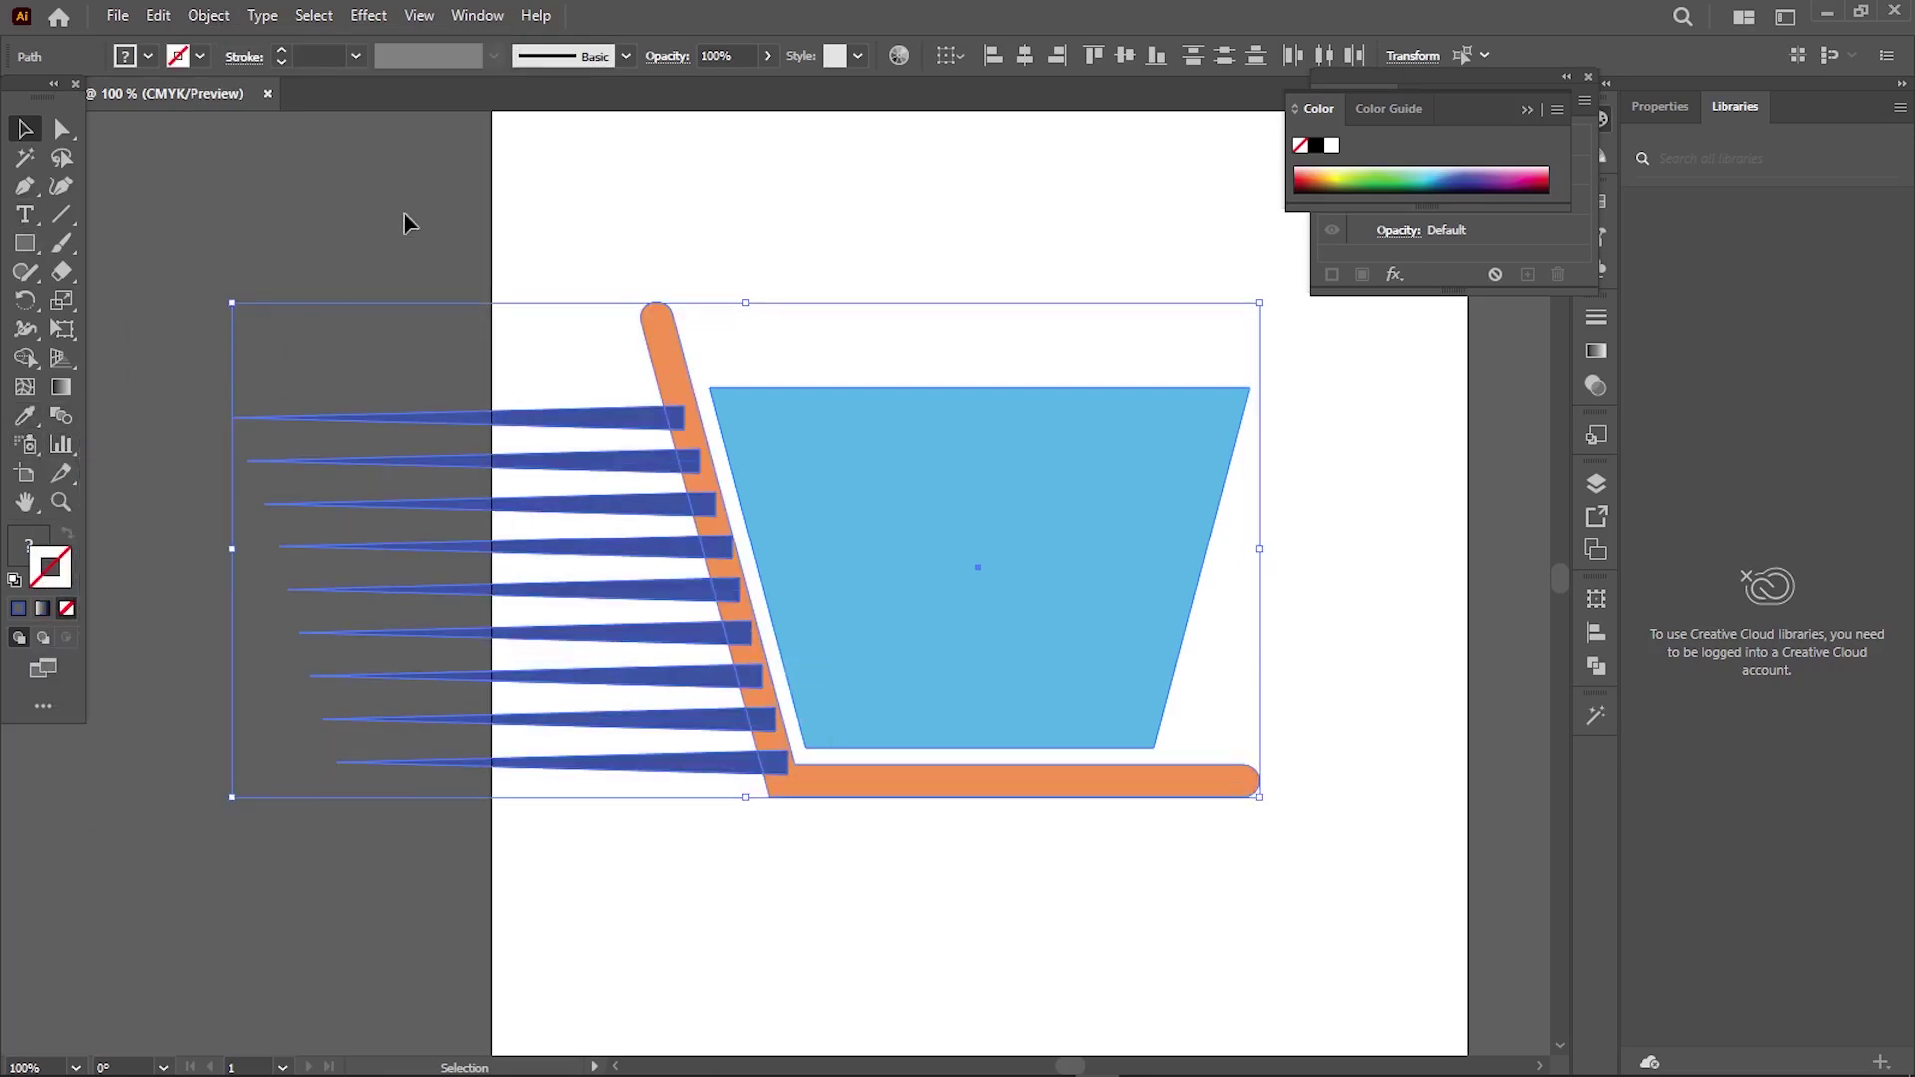
key(ctrl+plus)
click(695, 454)
drag(419, 291, 812, 798)
click(684, 872)
key(ctrl+a)
- Merge the orange frame and overlapping lines into one shape with the Shape Builder
click(25, 361)
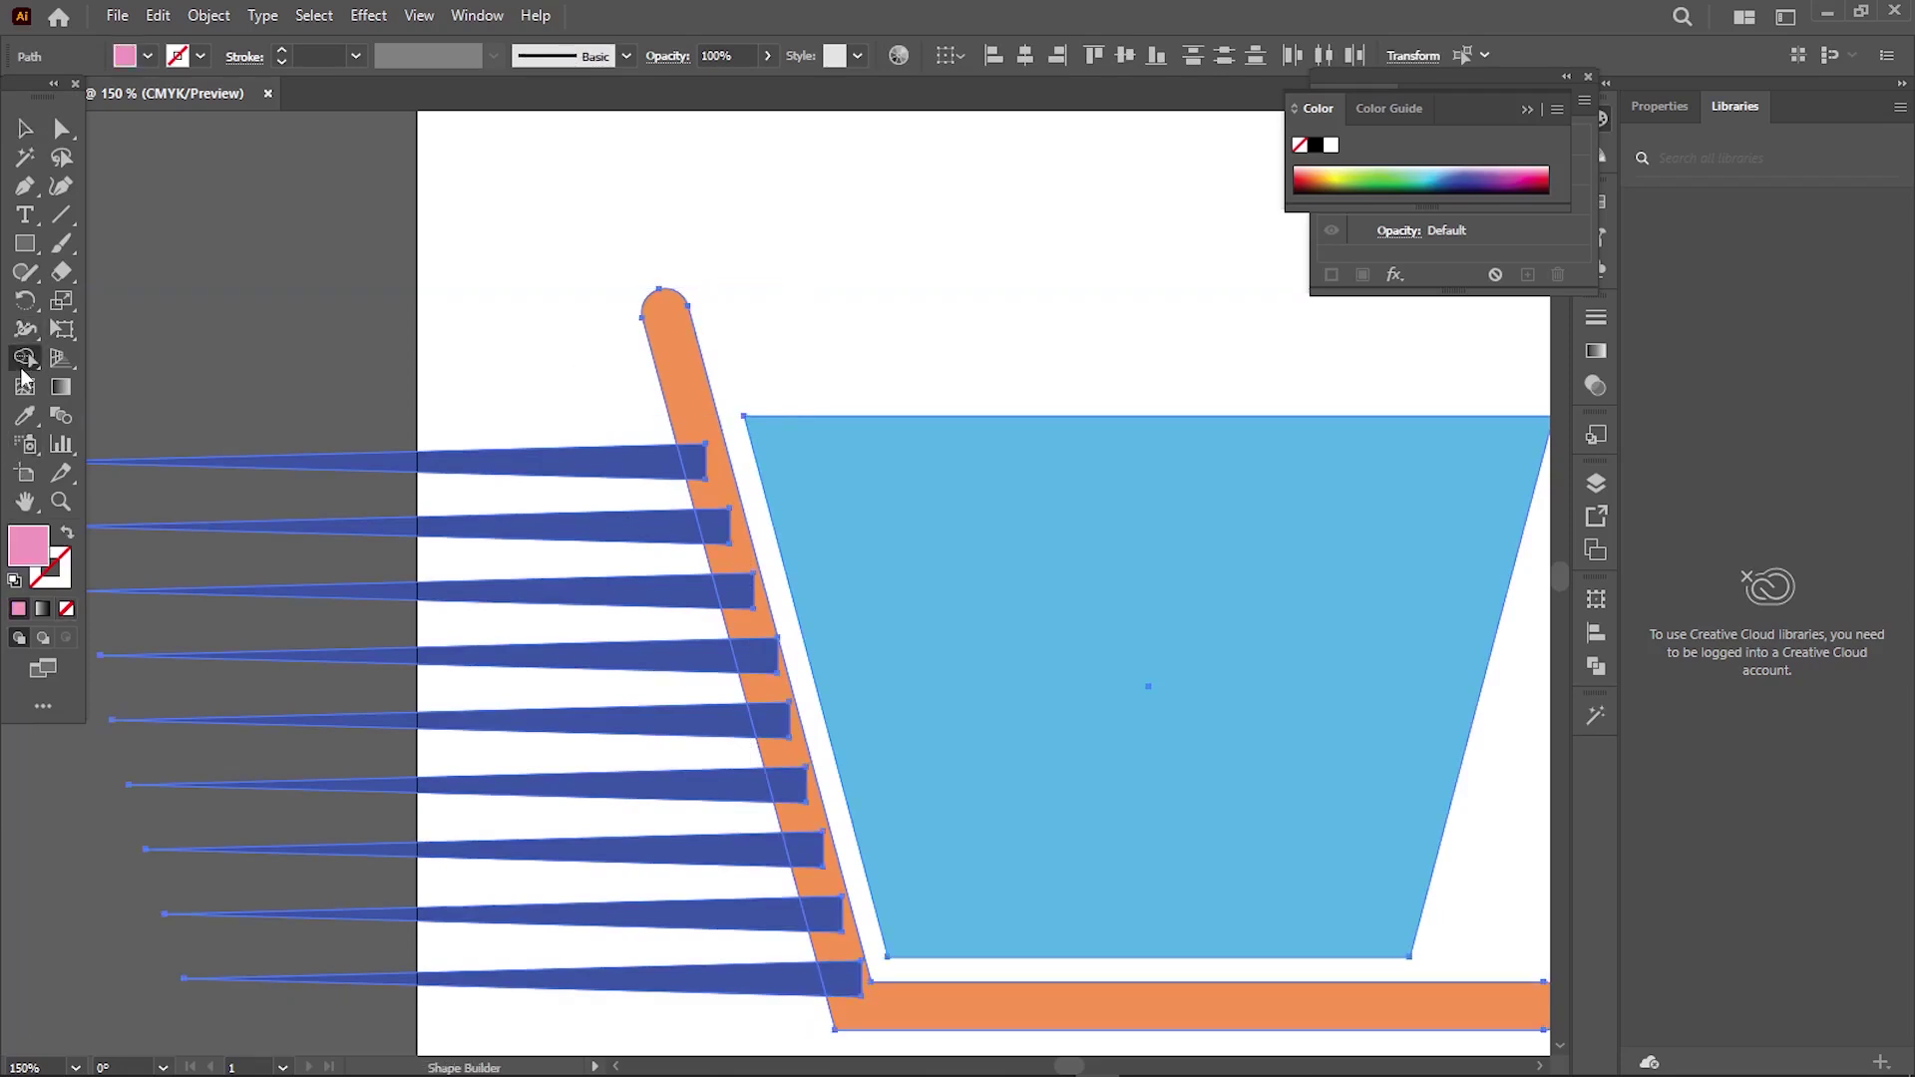
drag(838, 992, 658, 546)
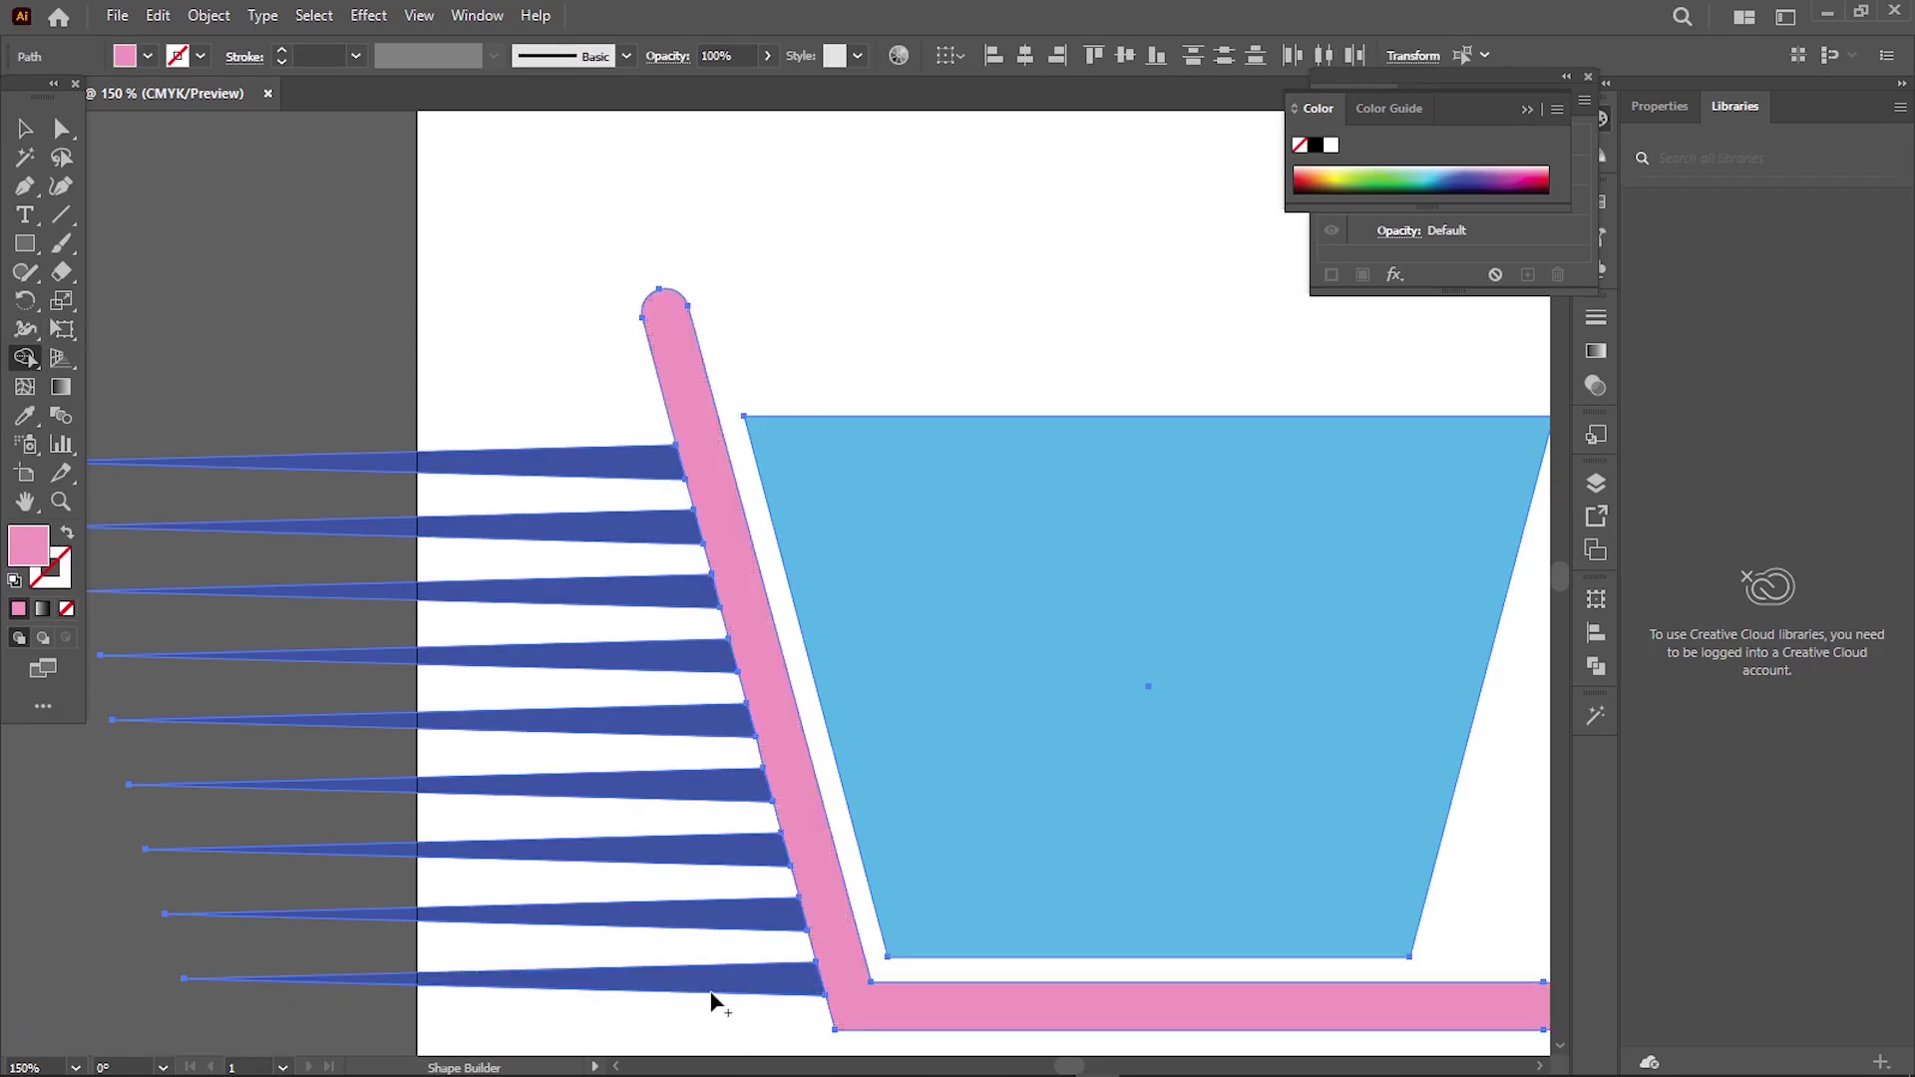
key(v)
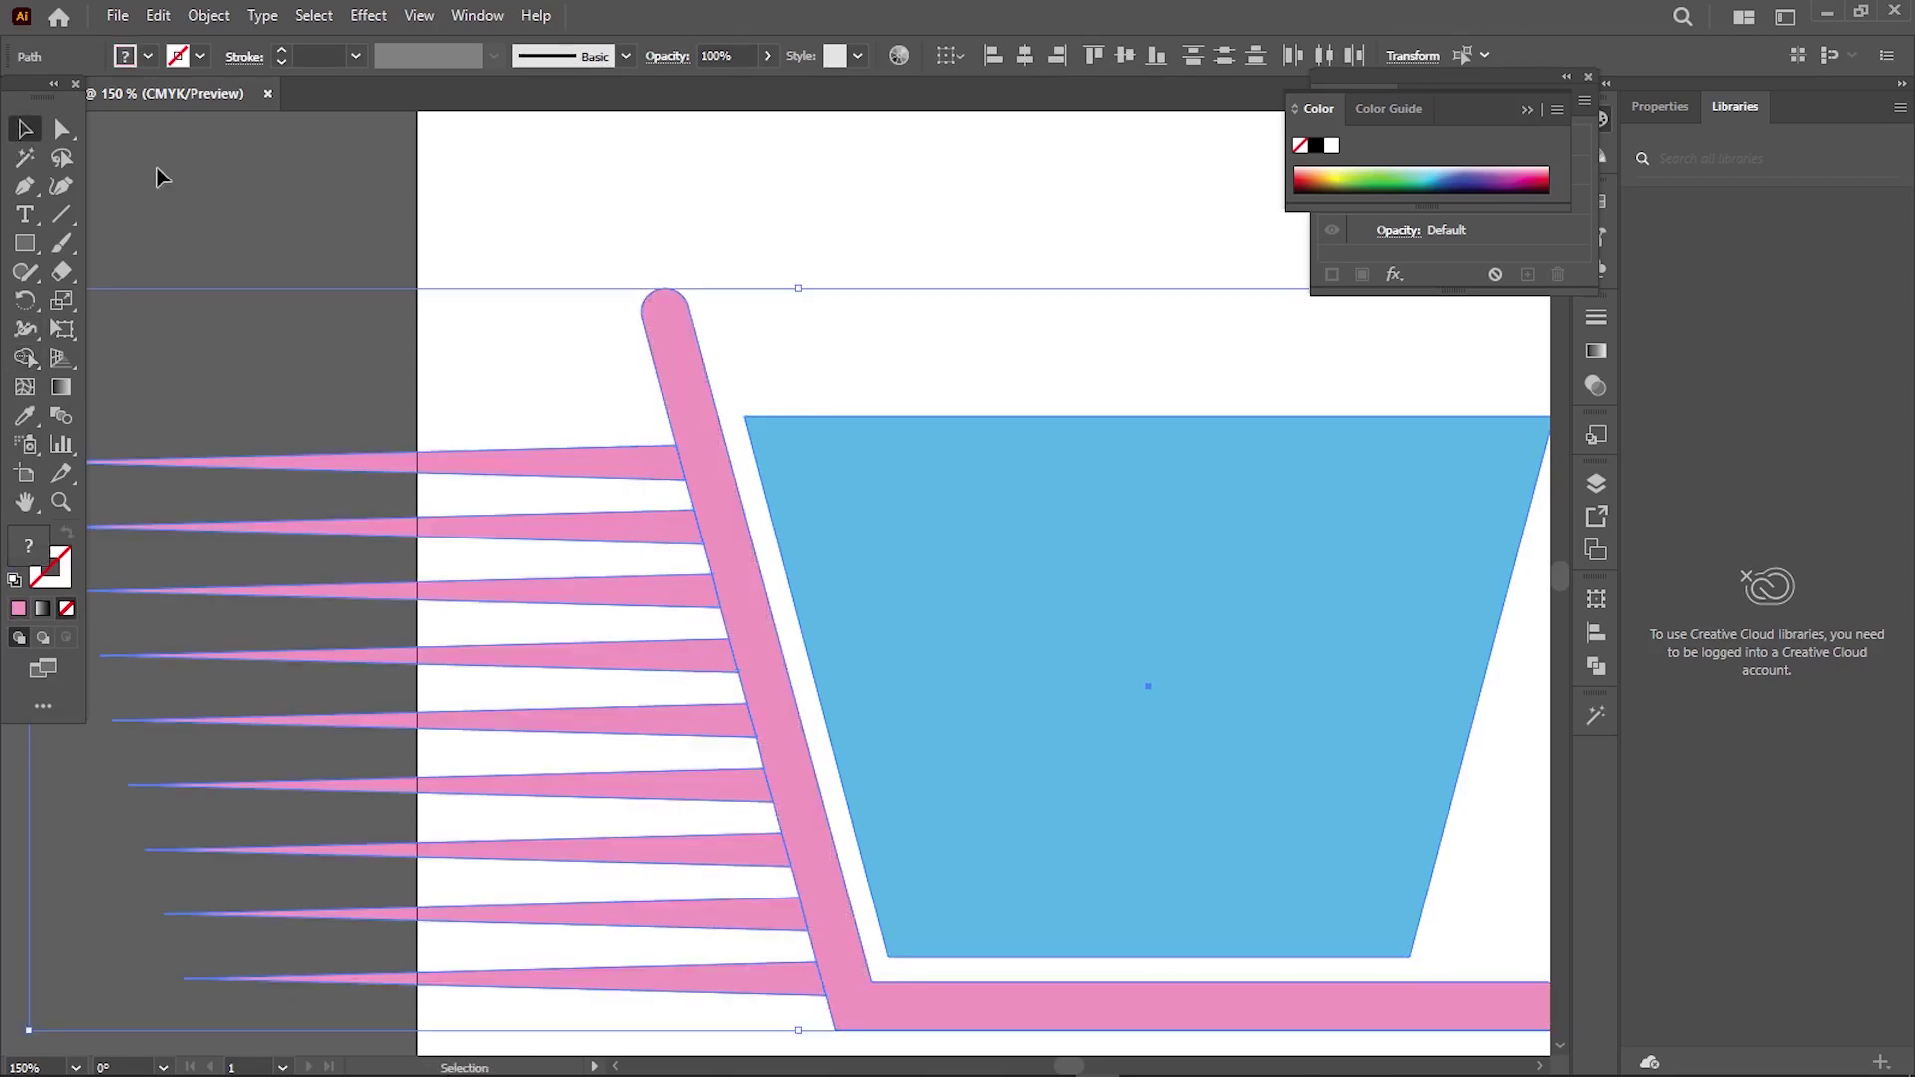
scroll(466, 838, down, 5)
scroll(602, 739, up, 3)
- Fill the merged handle shape orange by entering a hex colour value
click(532, 228)
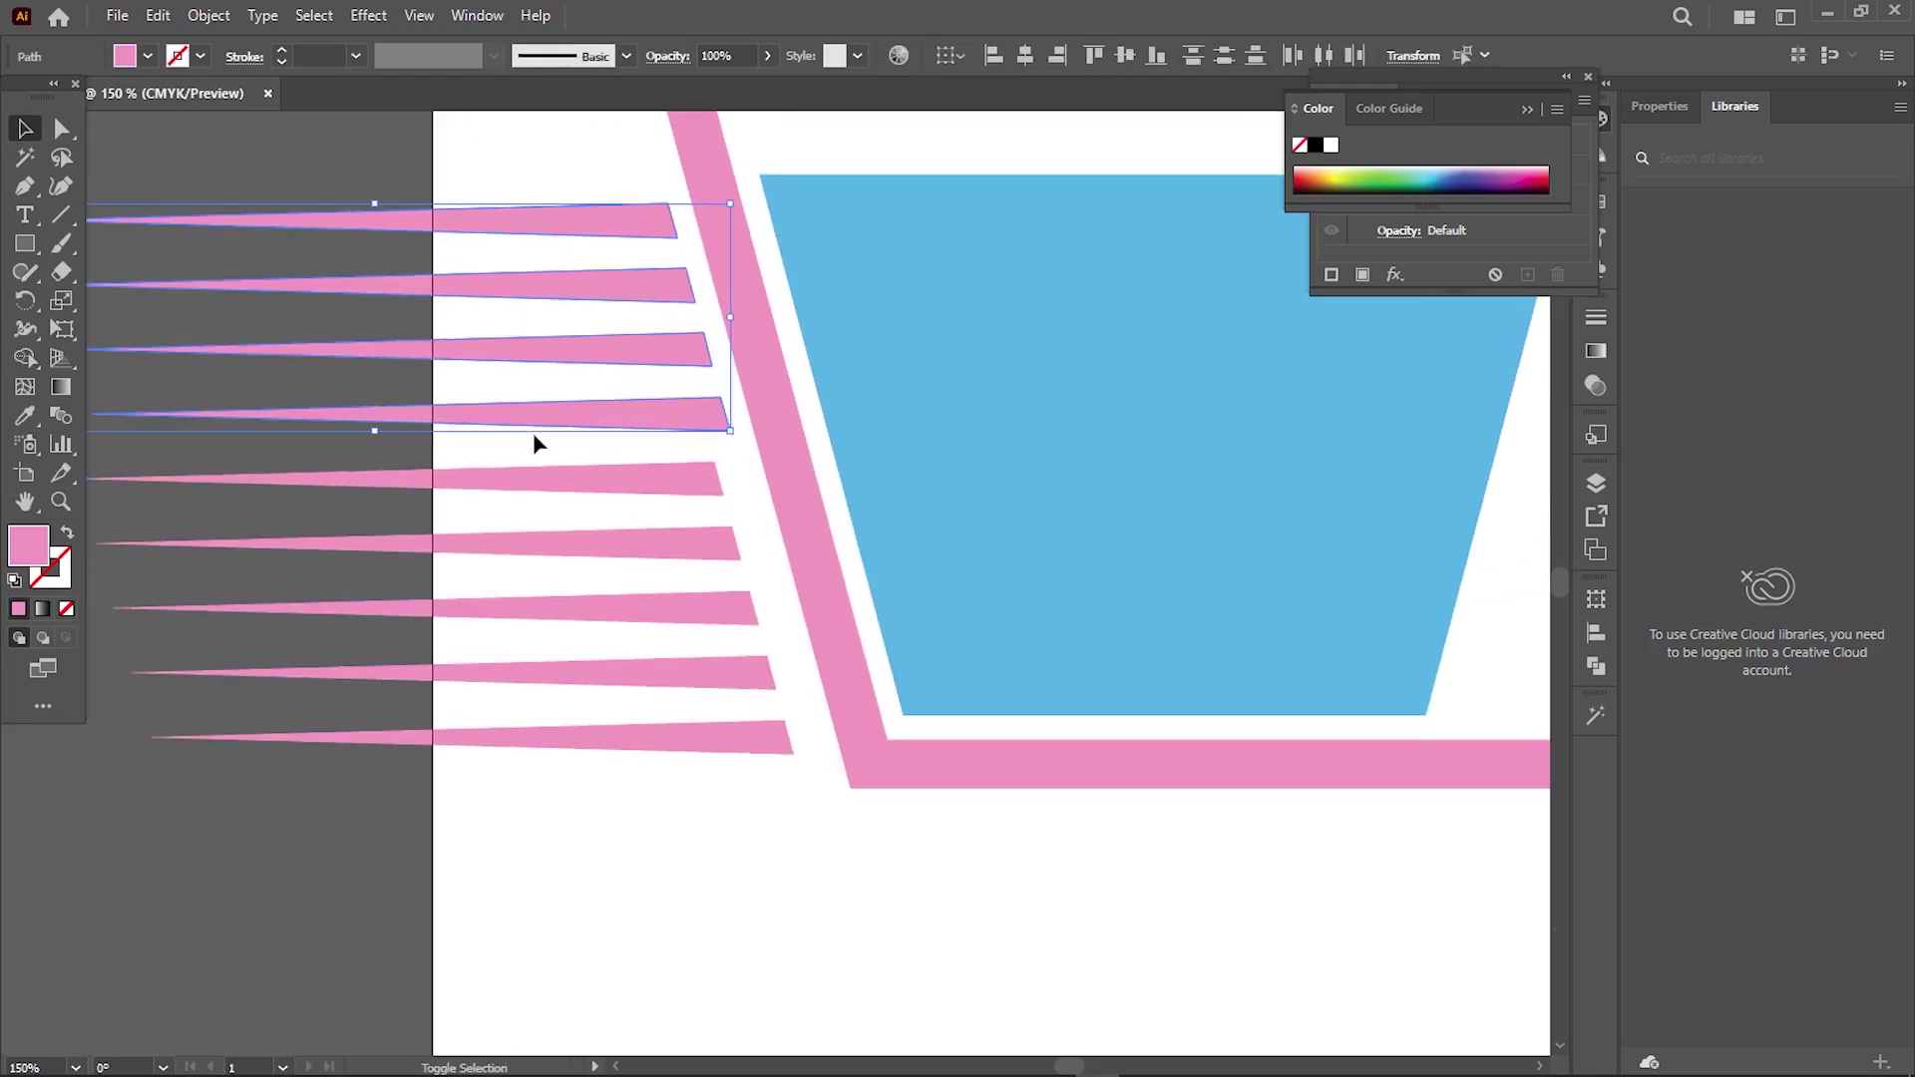
key(ctrl+a)
key(ctrl+minus)
click(142, 499)
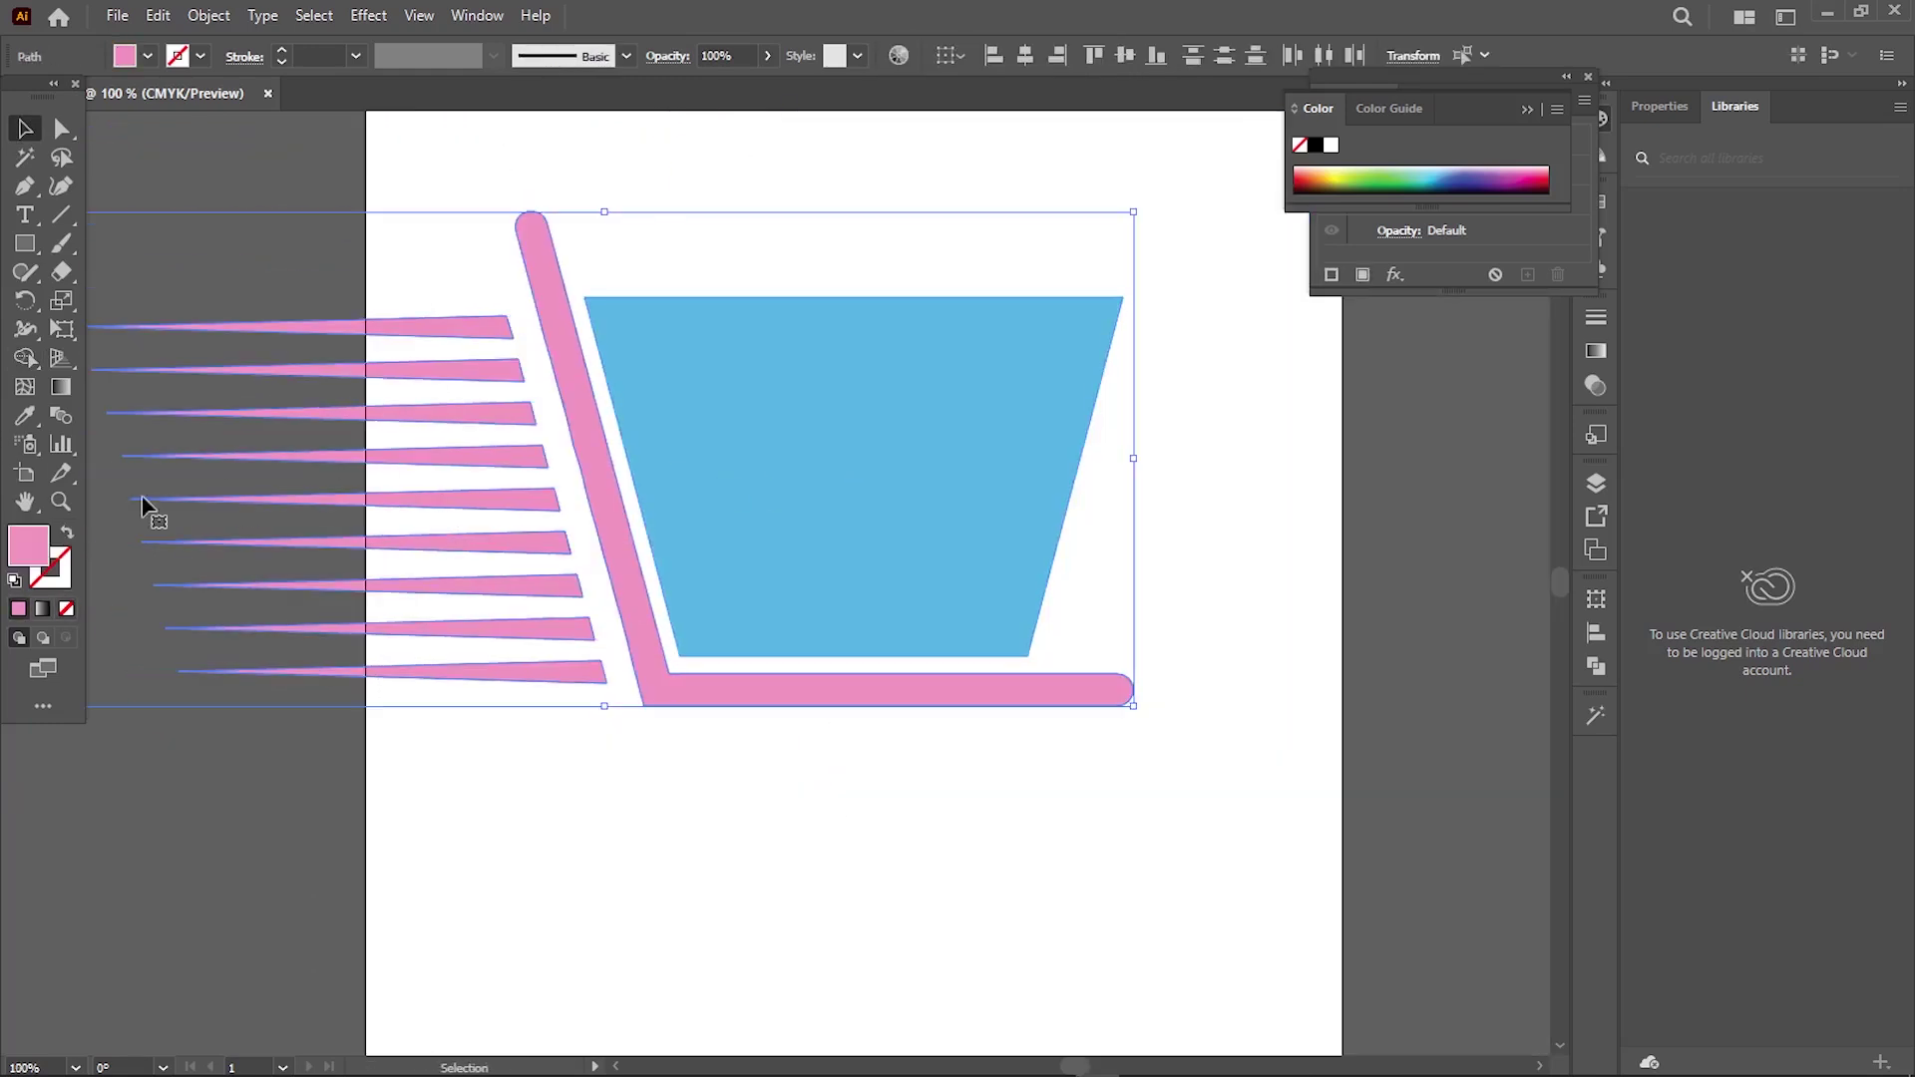
double_click(28, 545)
text(FF7A40)
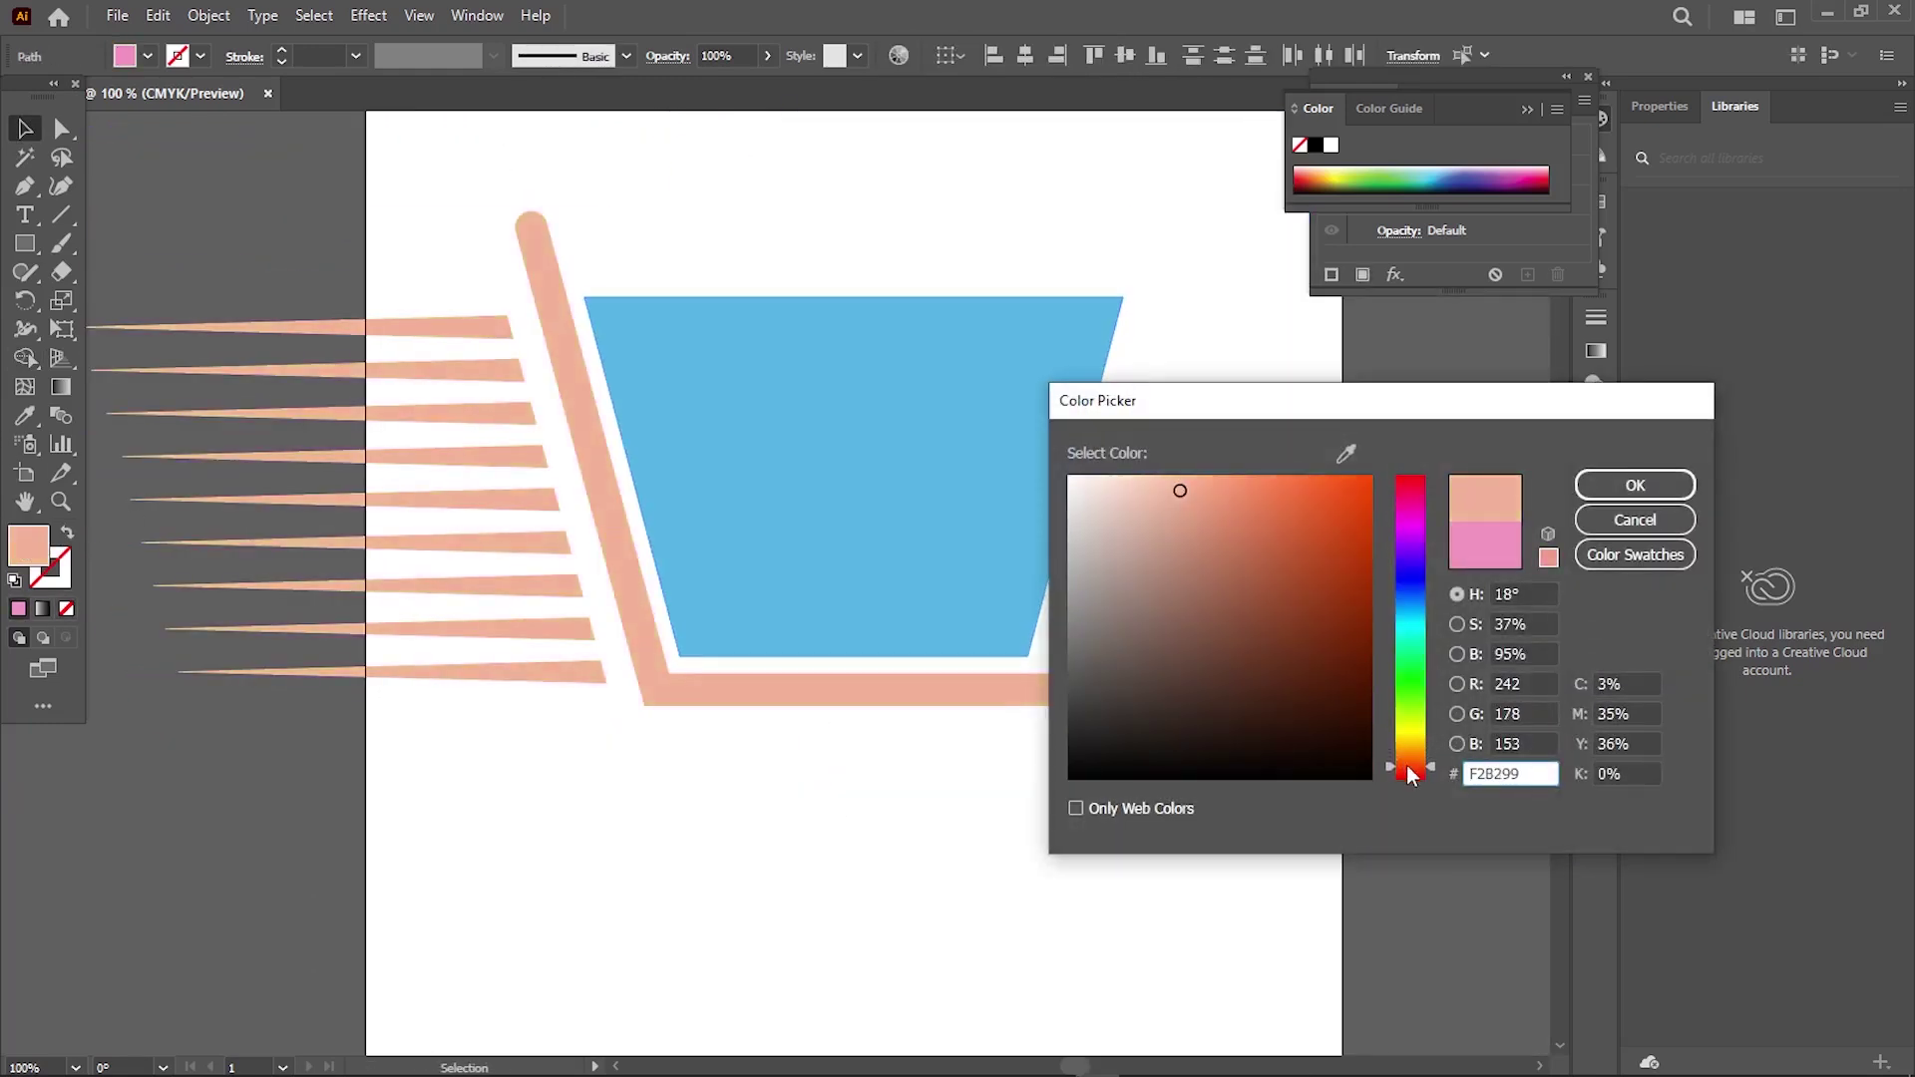
text(E85A2C)
click(1615, 485)
- Recolour all the speed lines blue
drag(325, 250, 510, 744)
double_click(28, 546)
drag(1410, 769, 1410, 598)
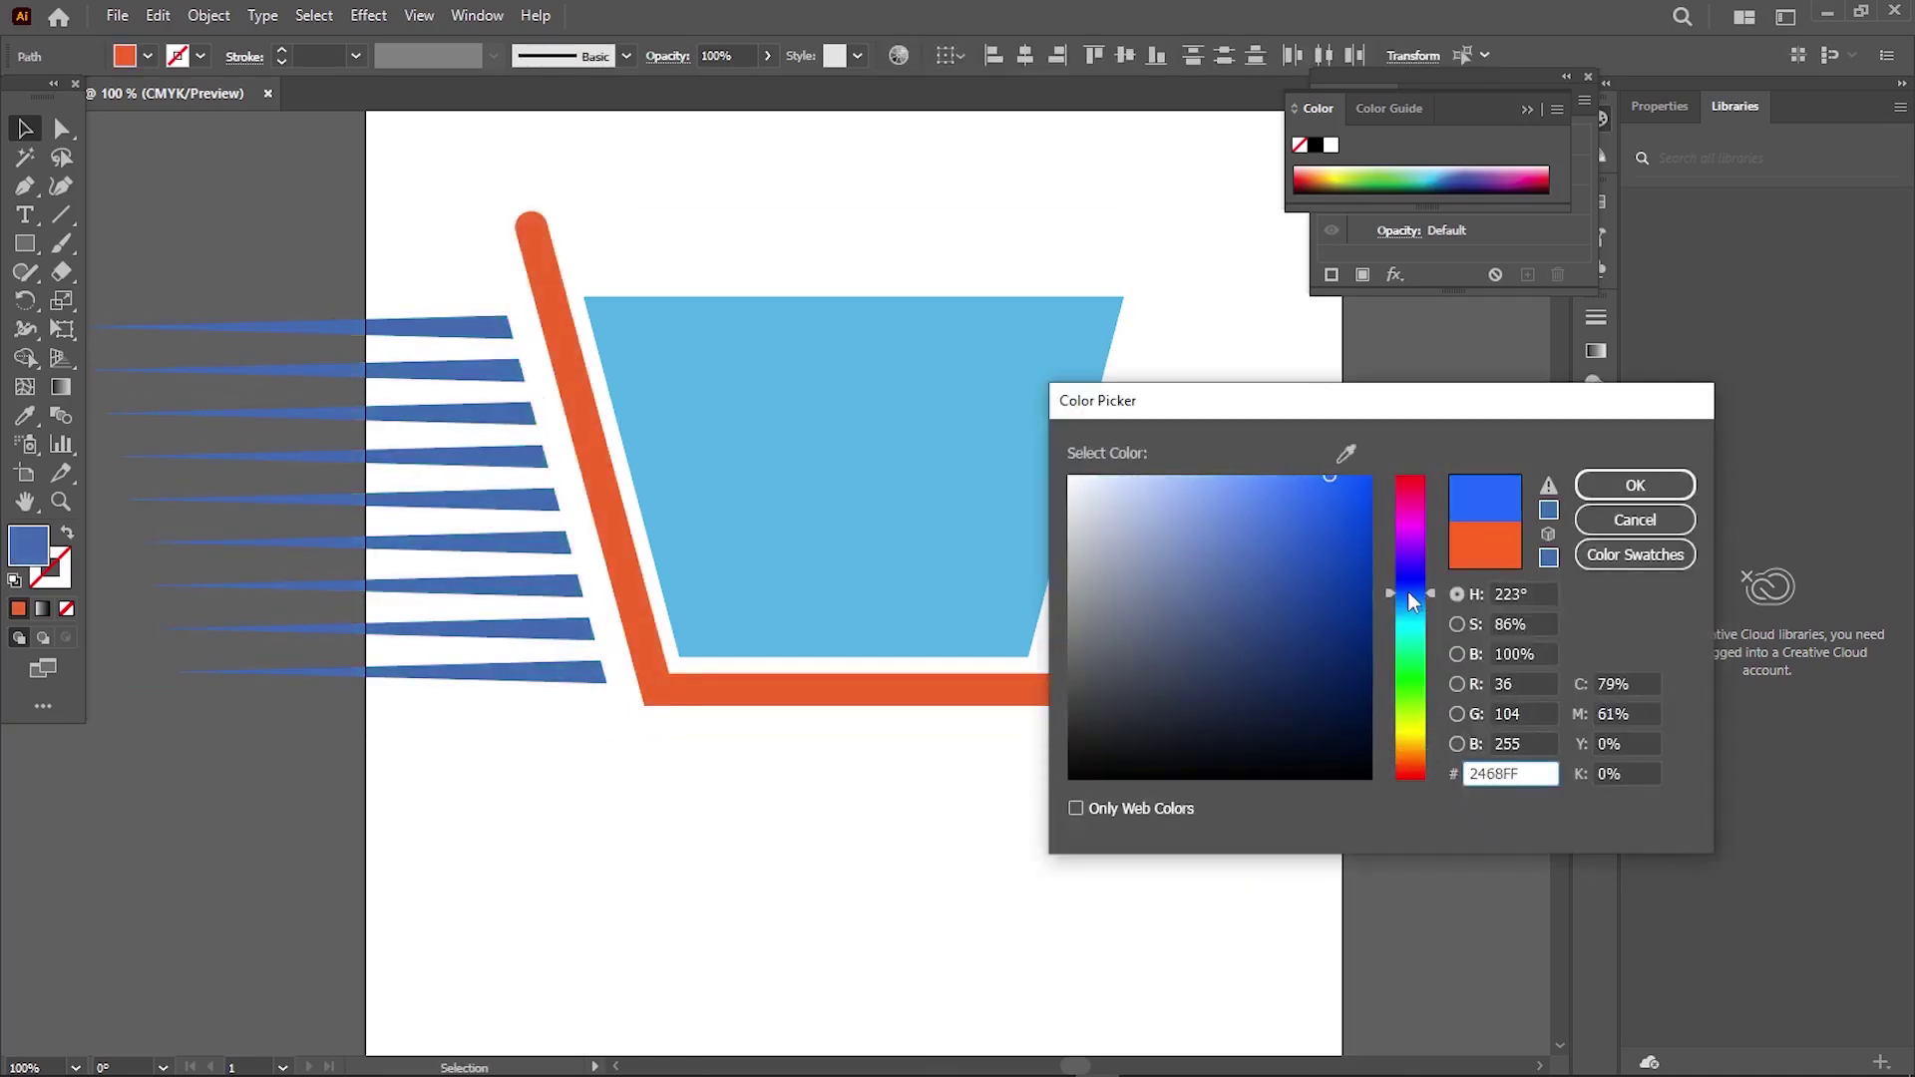
click(1616, 484)
click(406, 265)
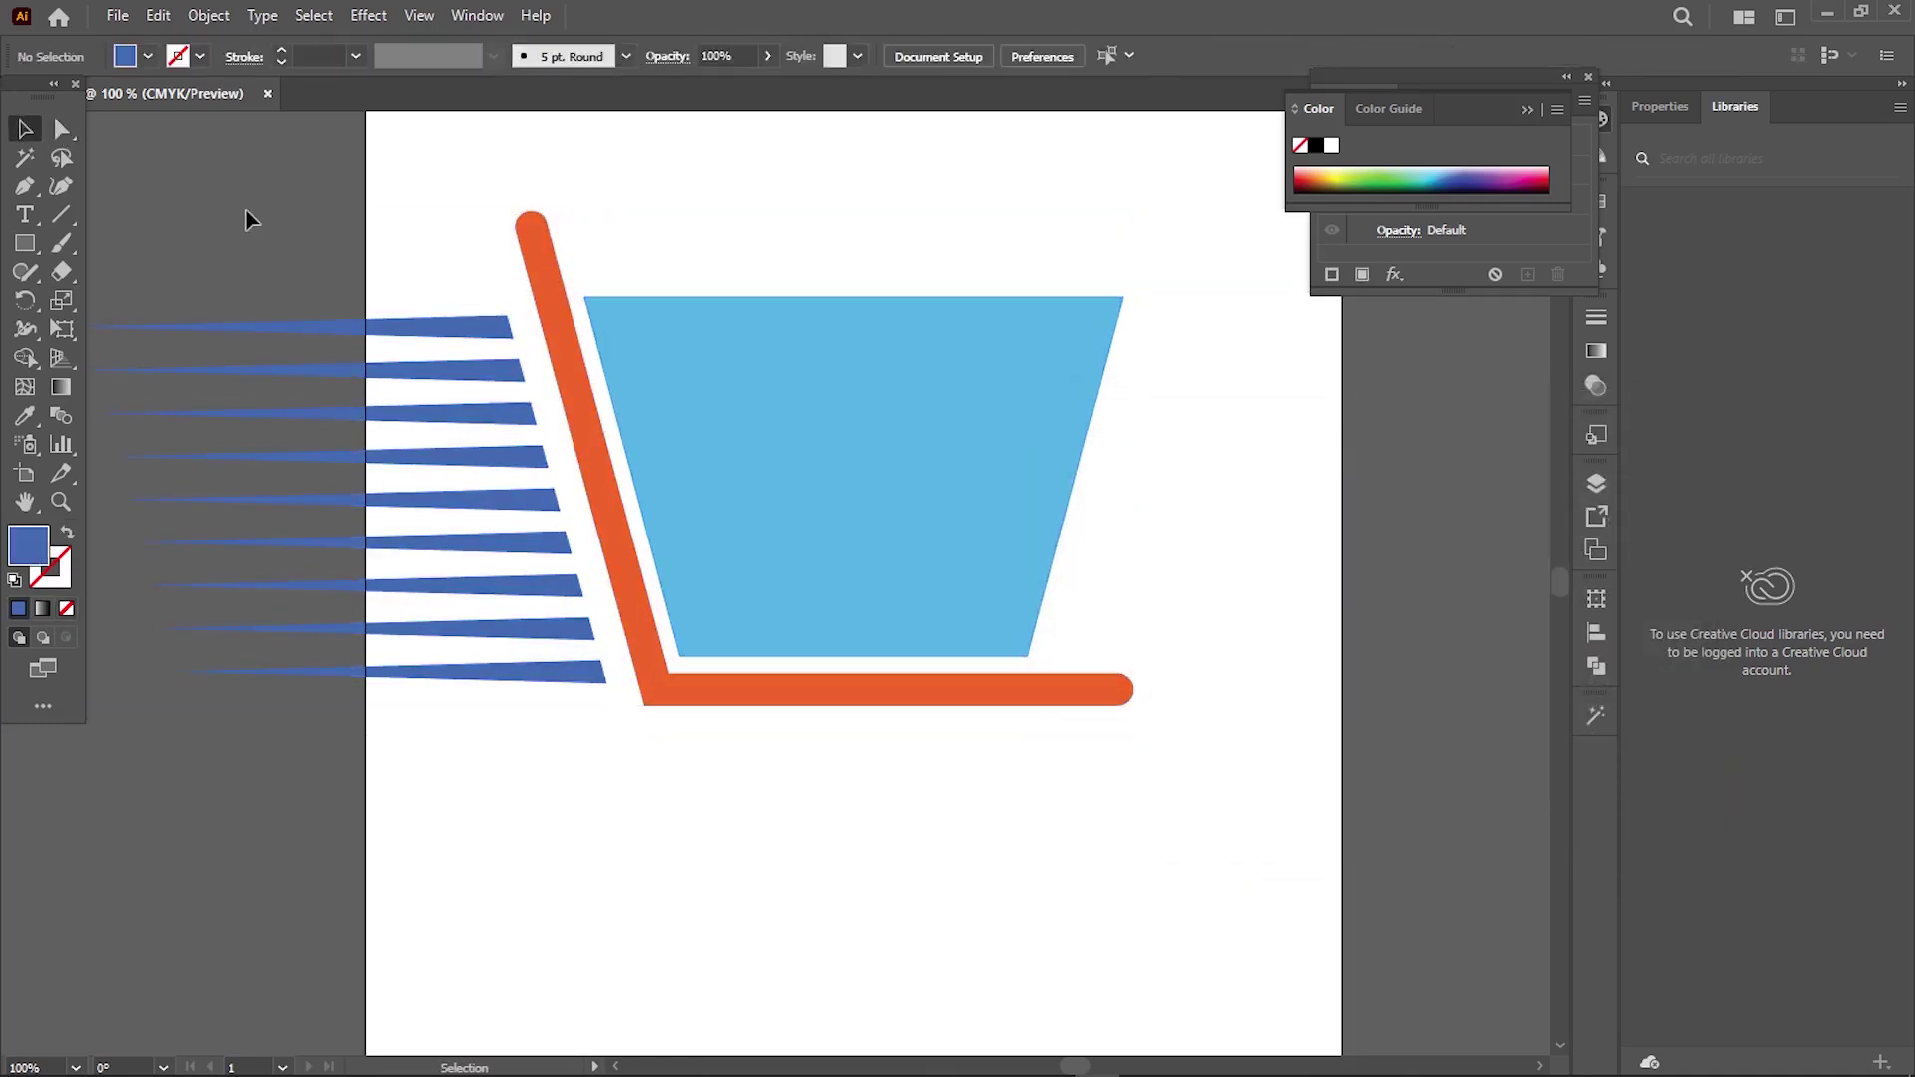
drag(794, 744, 773, 706)
- Draw a circle below the cart and eyedrop the basket's light blue into it
drag(25, 243, 129, 298)
drag(654, 735, 709, 791)
key(i)
click(648, 436)
key(v)
click(676, 833)
click(658, 736)
- Copy the wheel rightward to make a second wheel under the orange base
key(ctrl+equal)
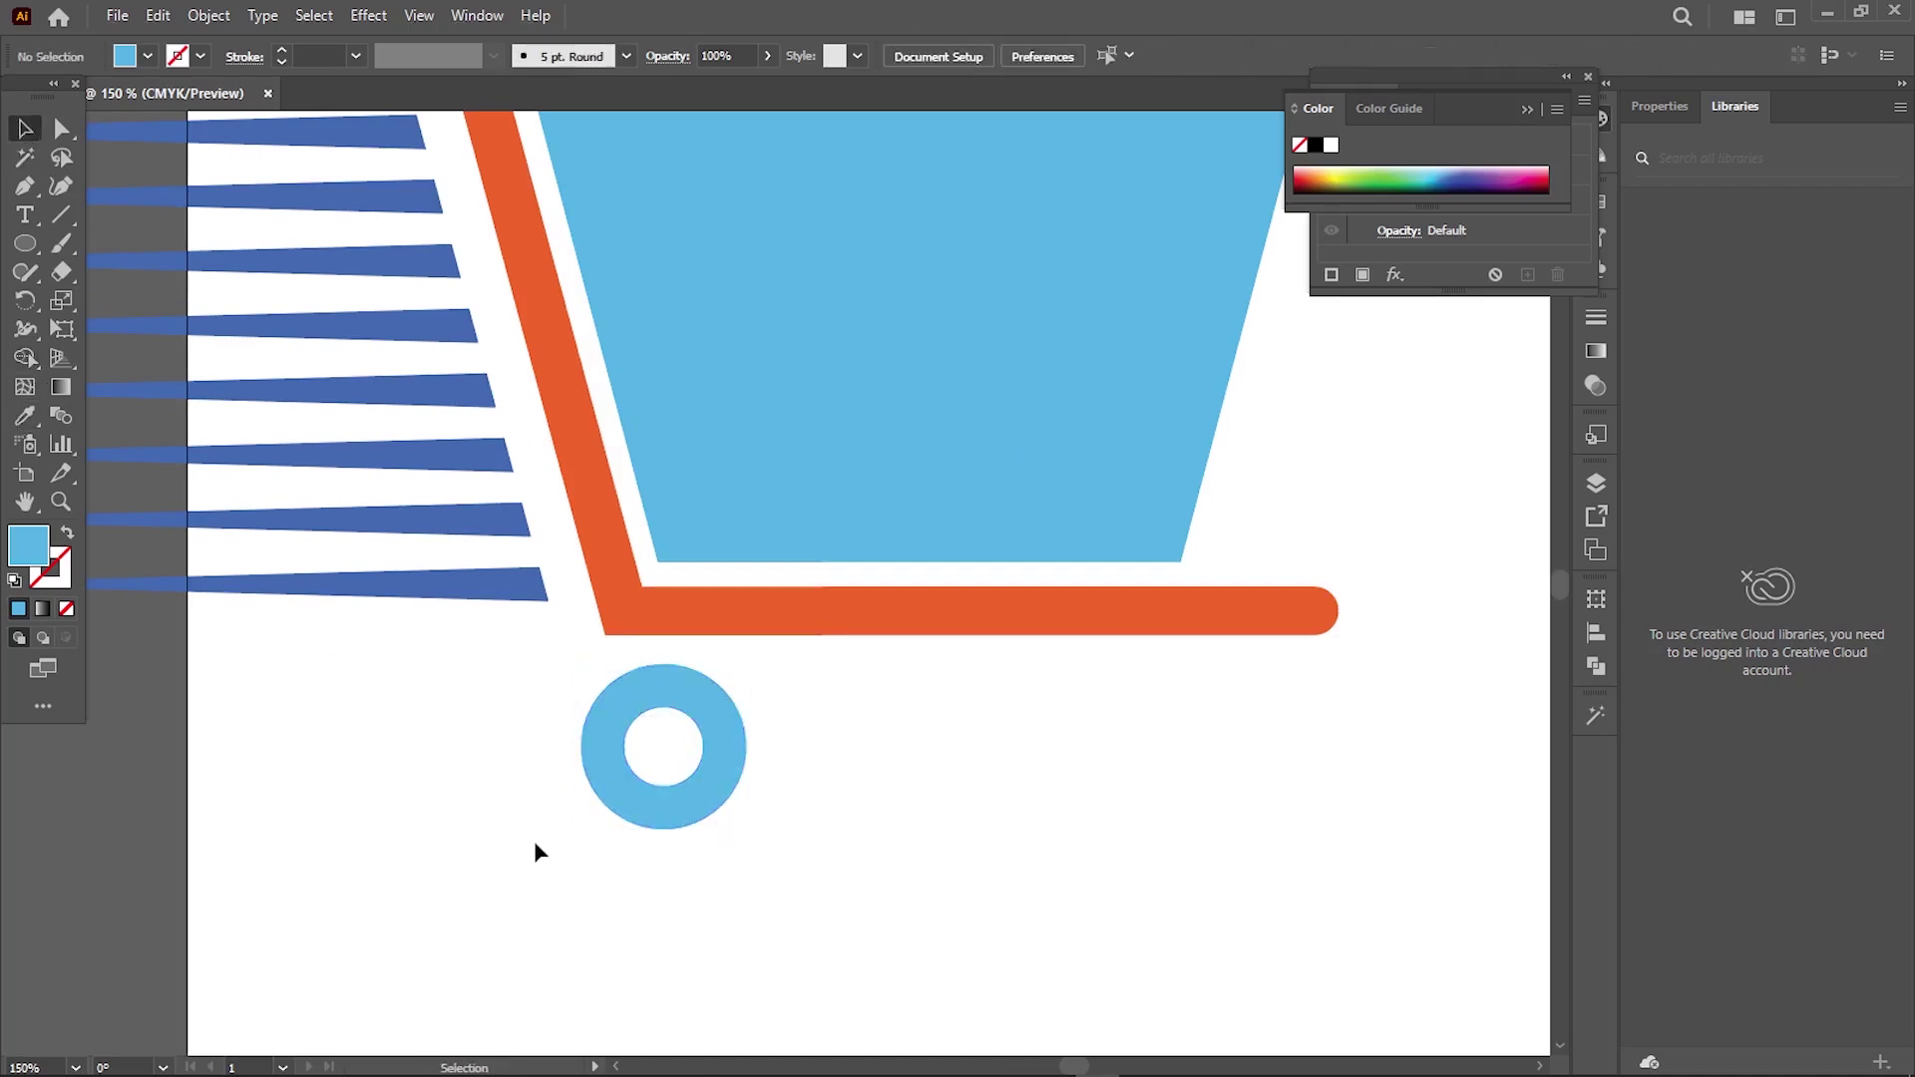
key(ctrl+minus)
drag(663, 798, 932, 798)
click(806, 905)
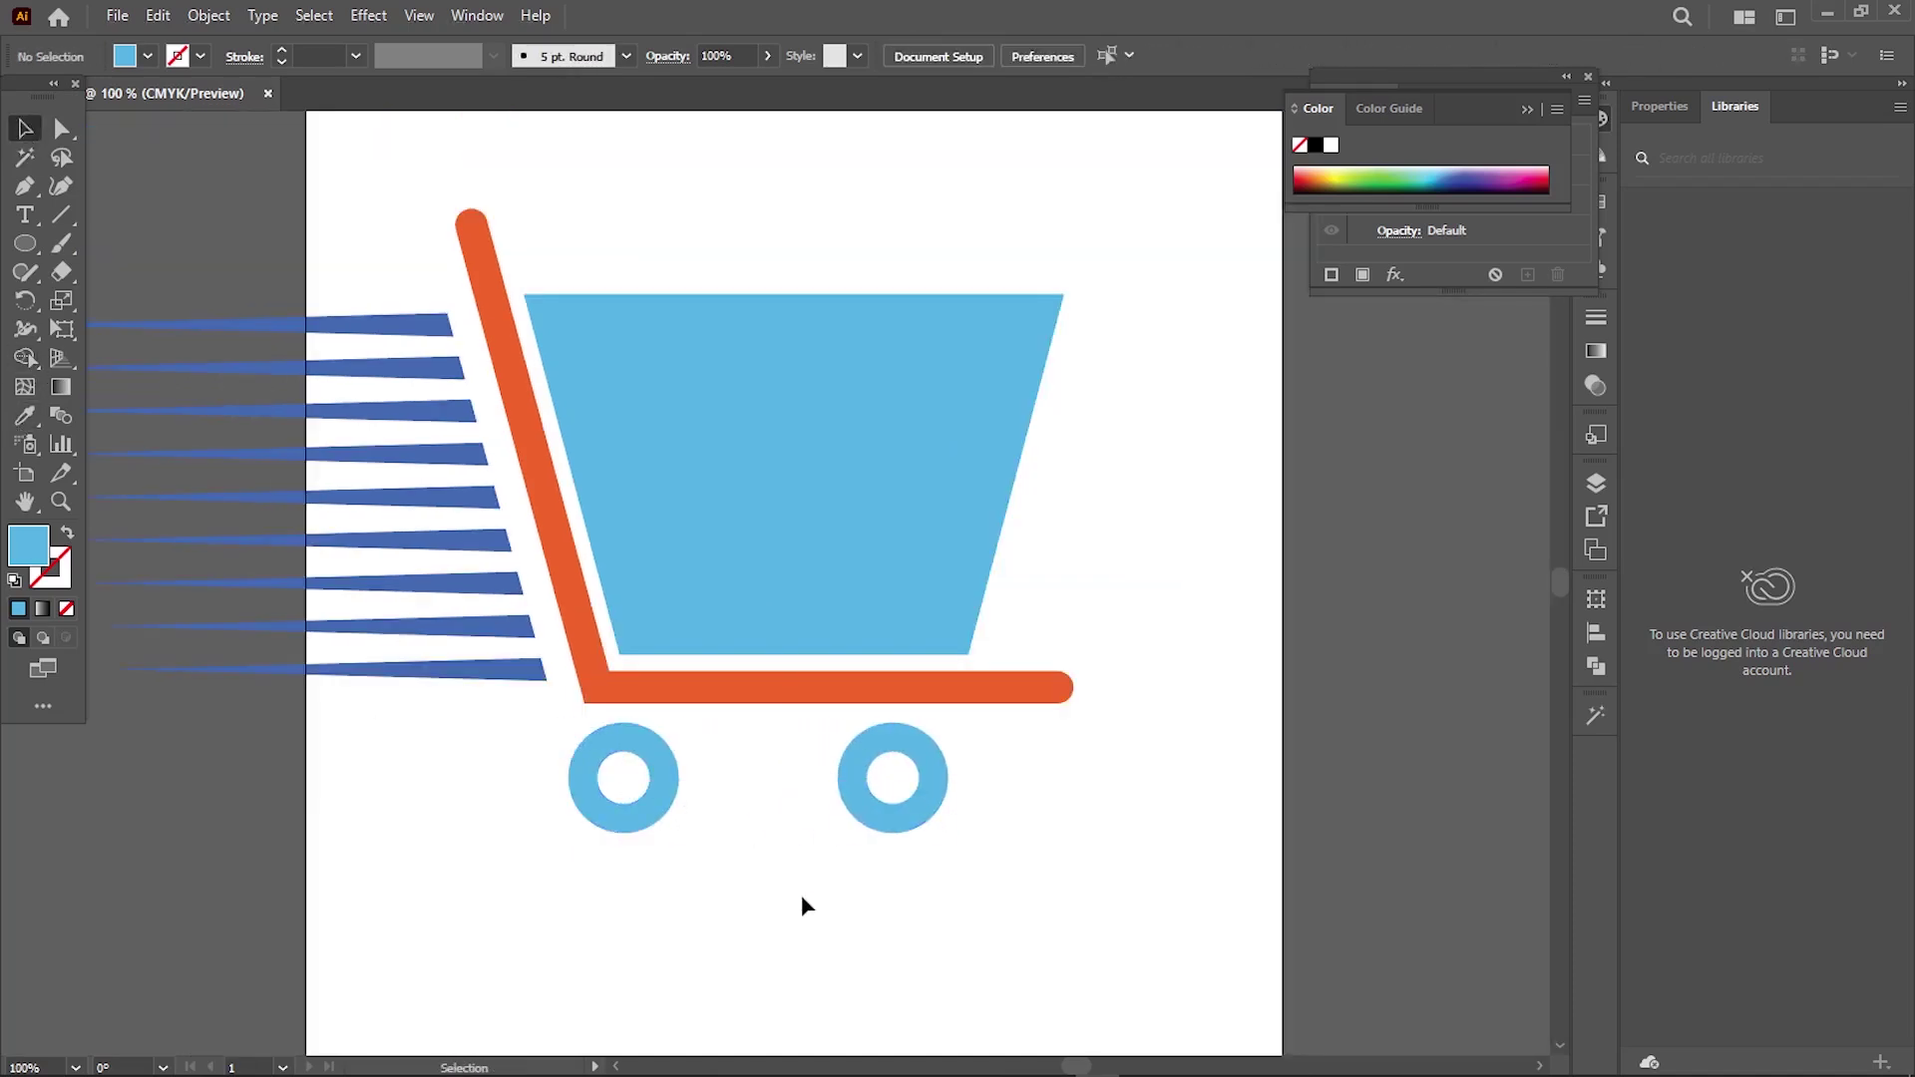
key(ctrl+equal)
key(ctrl+equal)
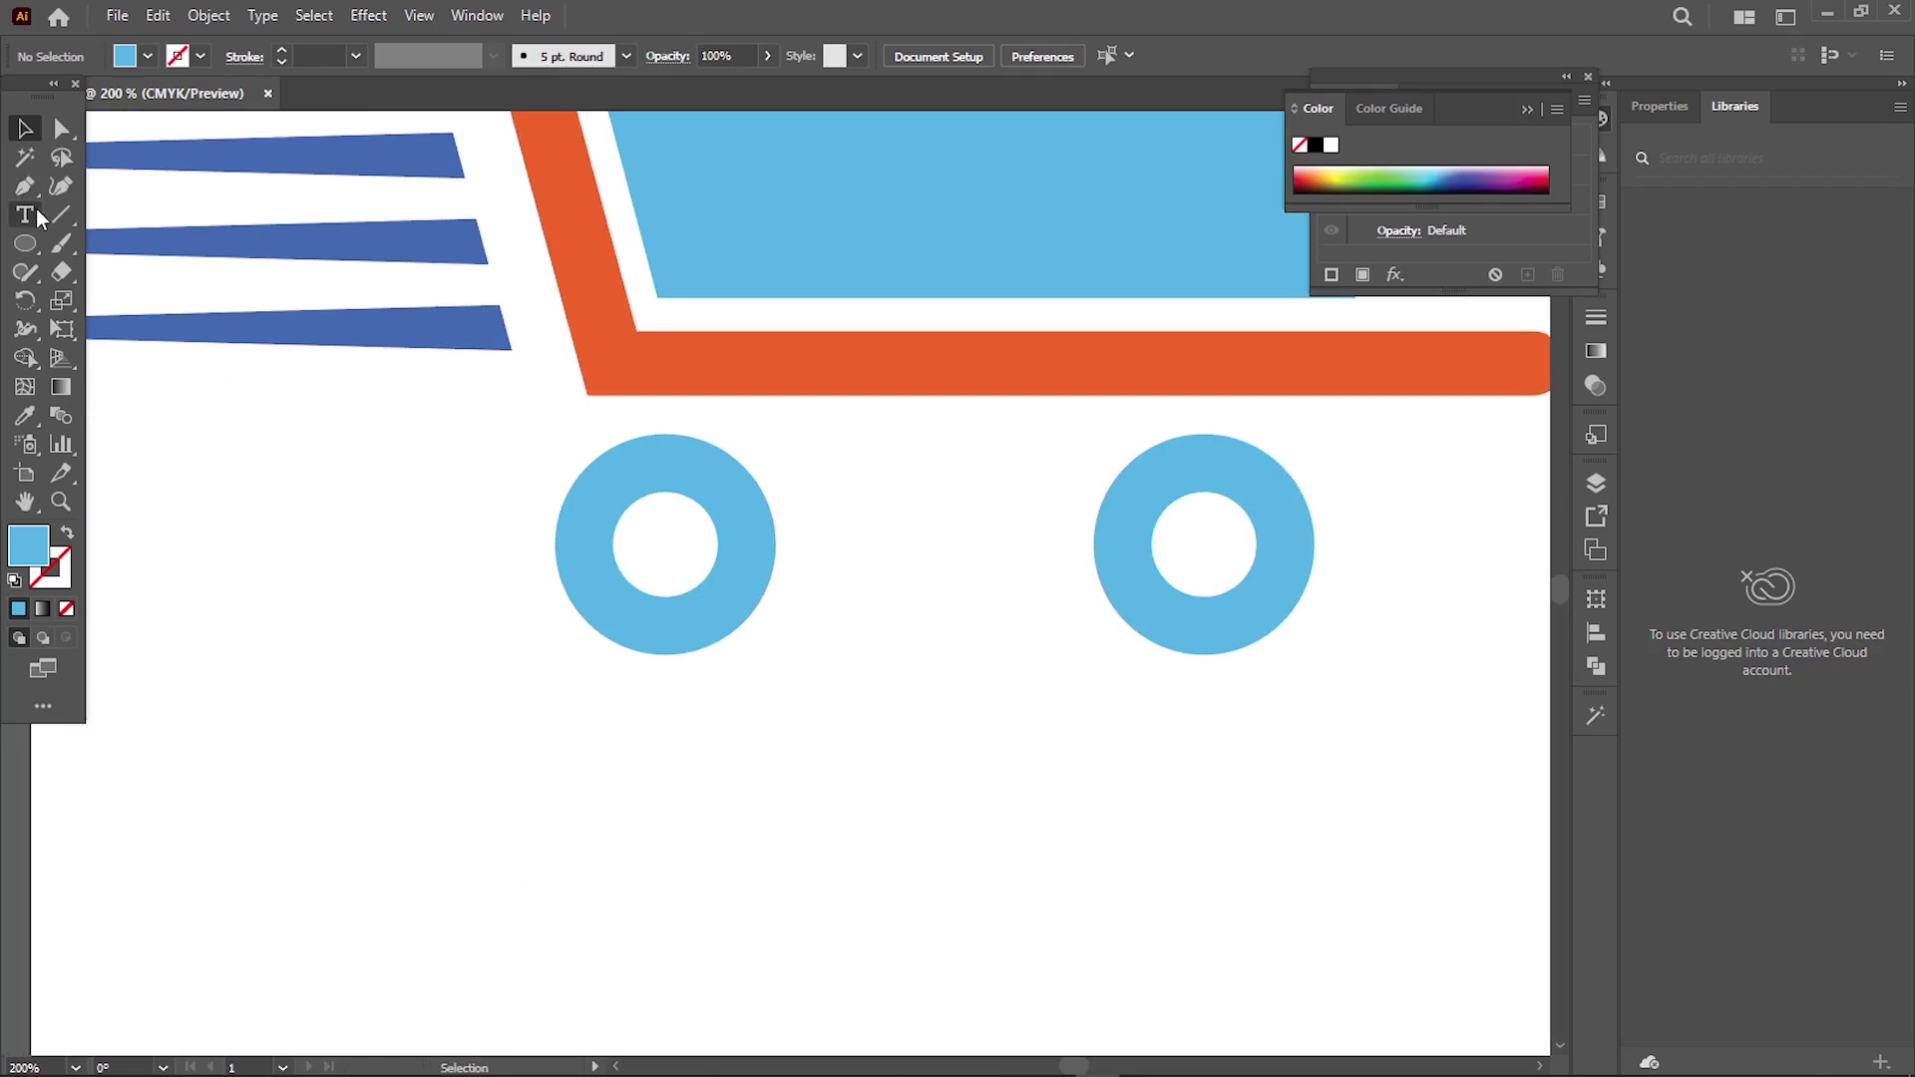
- Draw a curved light-blue stroke under the left wheel with a tapered width profile
click(764, 634)
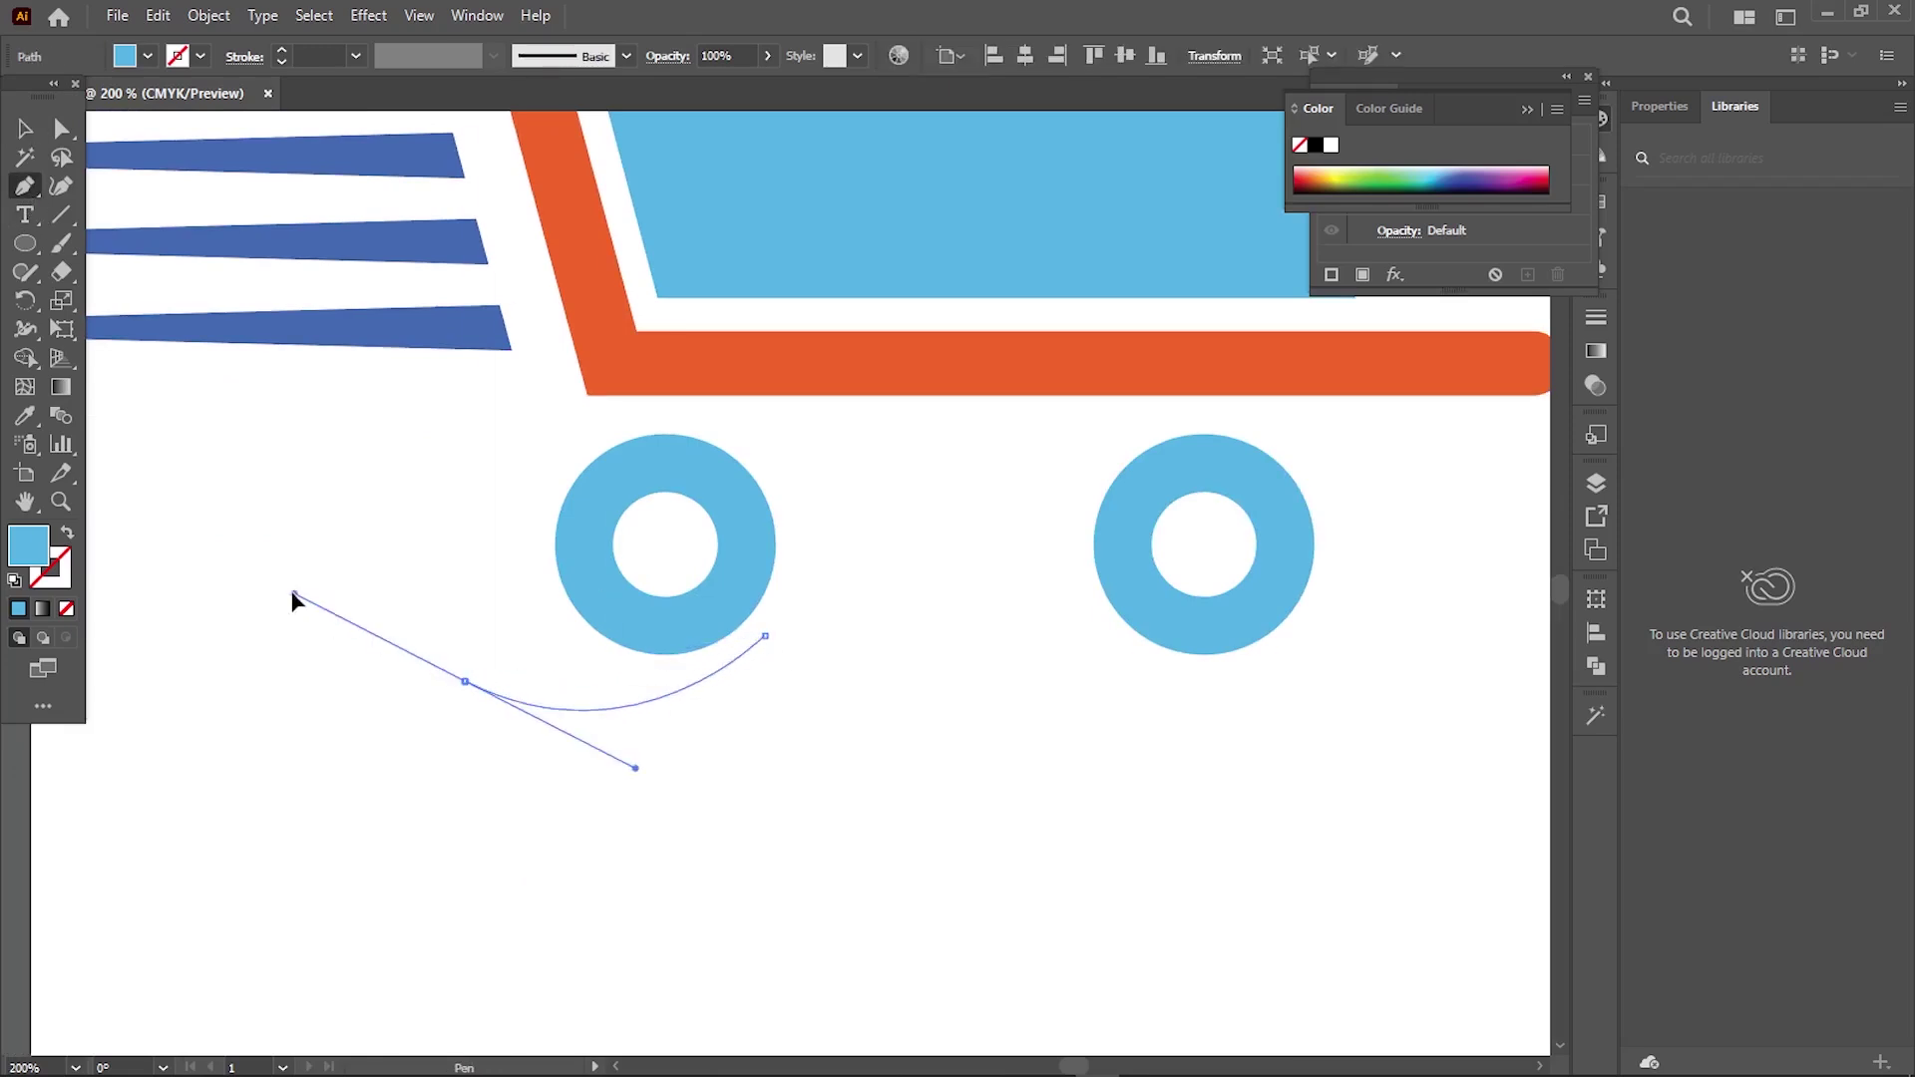
drag(299, 603, 243, 607)
click(25, 128)
click(67, 532)
drag(359, 624, 493, 740)
click(328, 58)
click(493, 56)
click(429, 319)
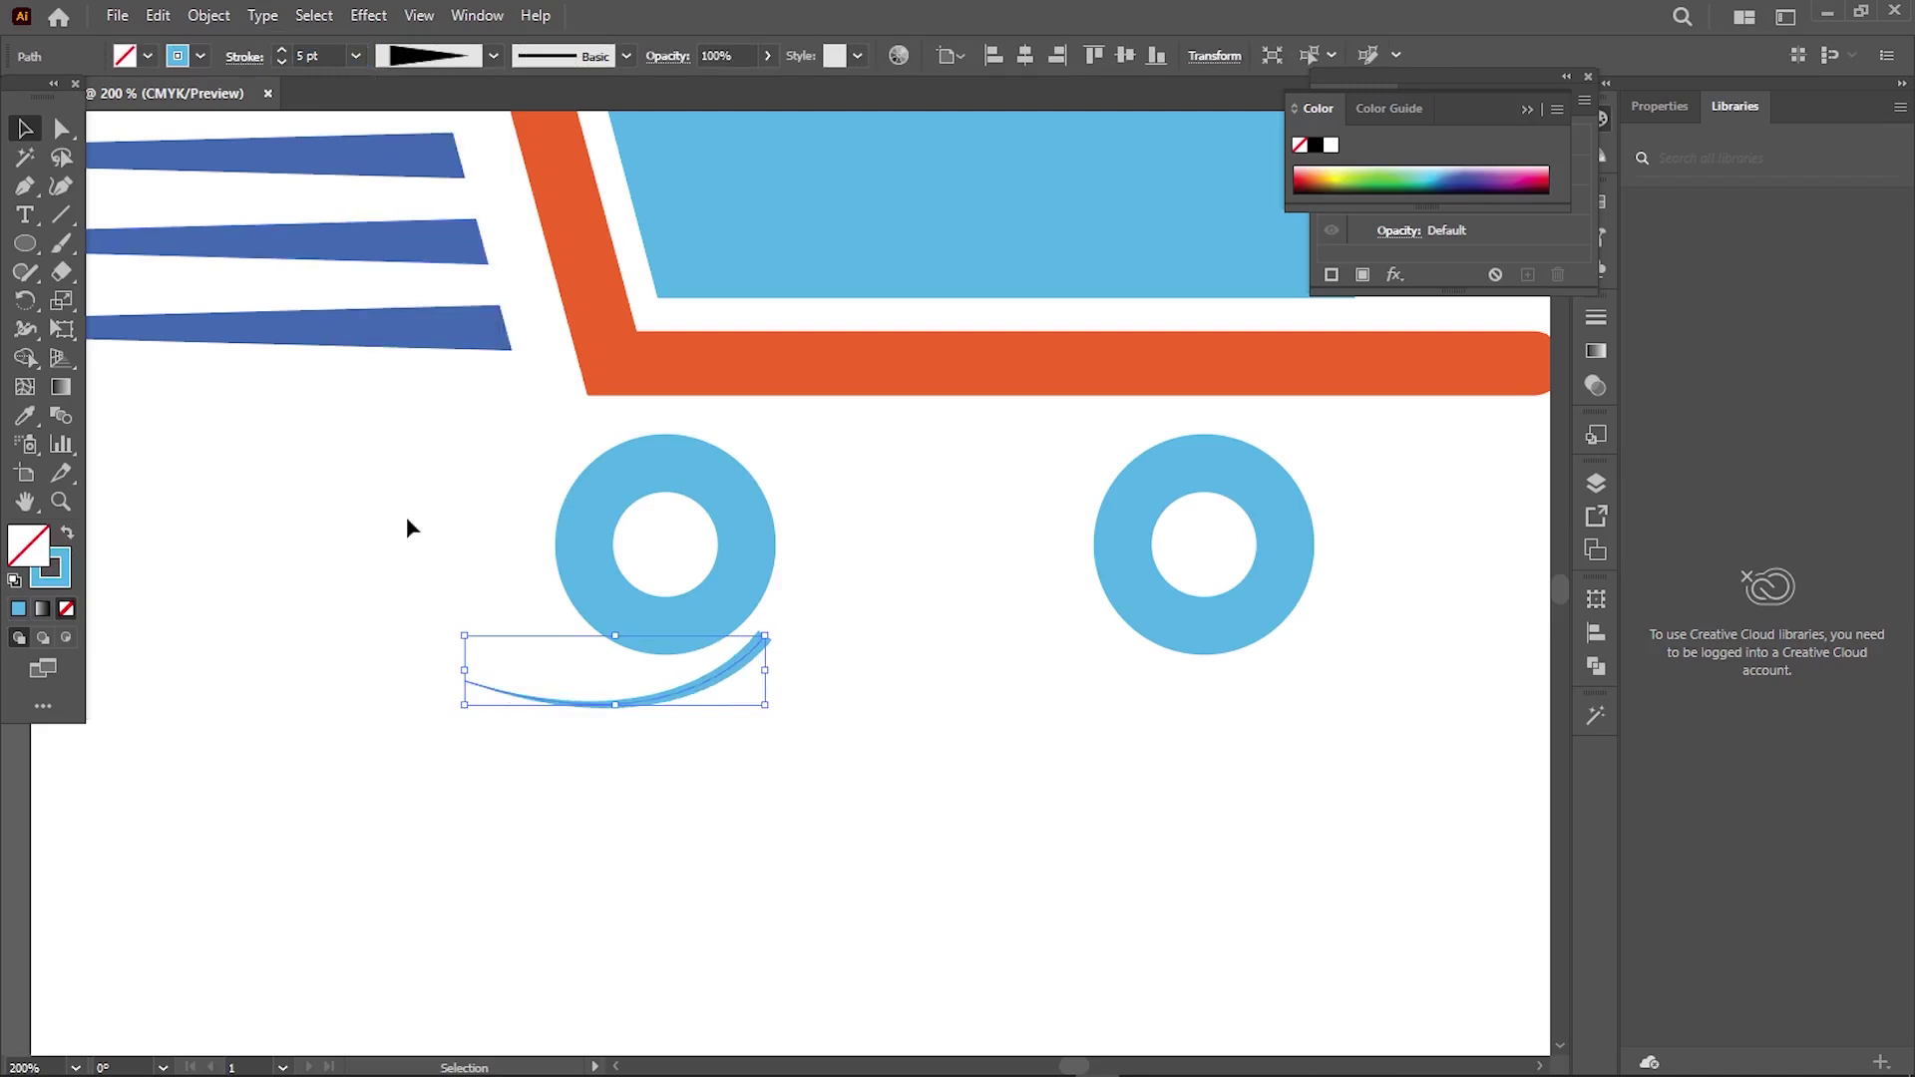
- Add a shorter copy of the curve below and copy the pair under the right wheel
drag(696, 701, 708, 718)
drag(479, 698, 491, 704)
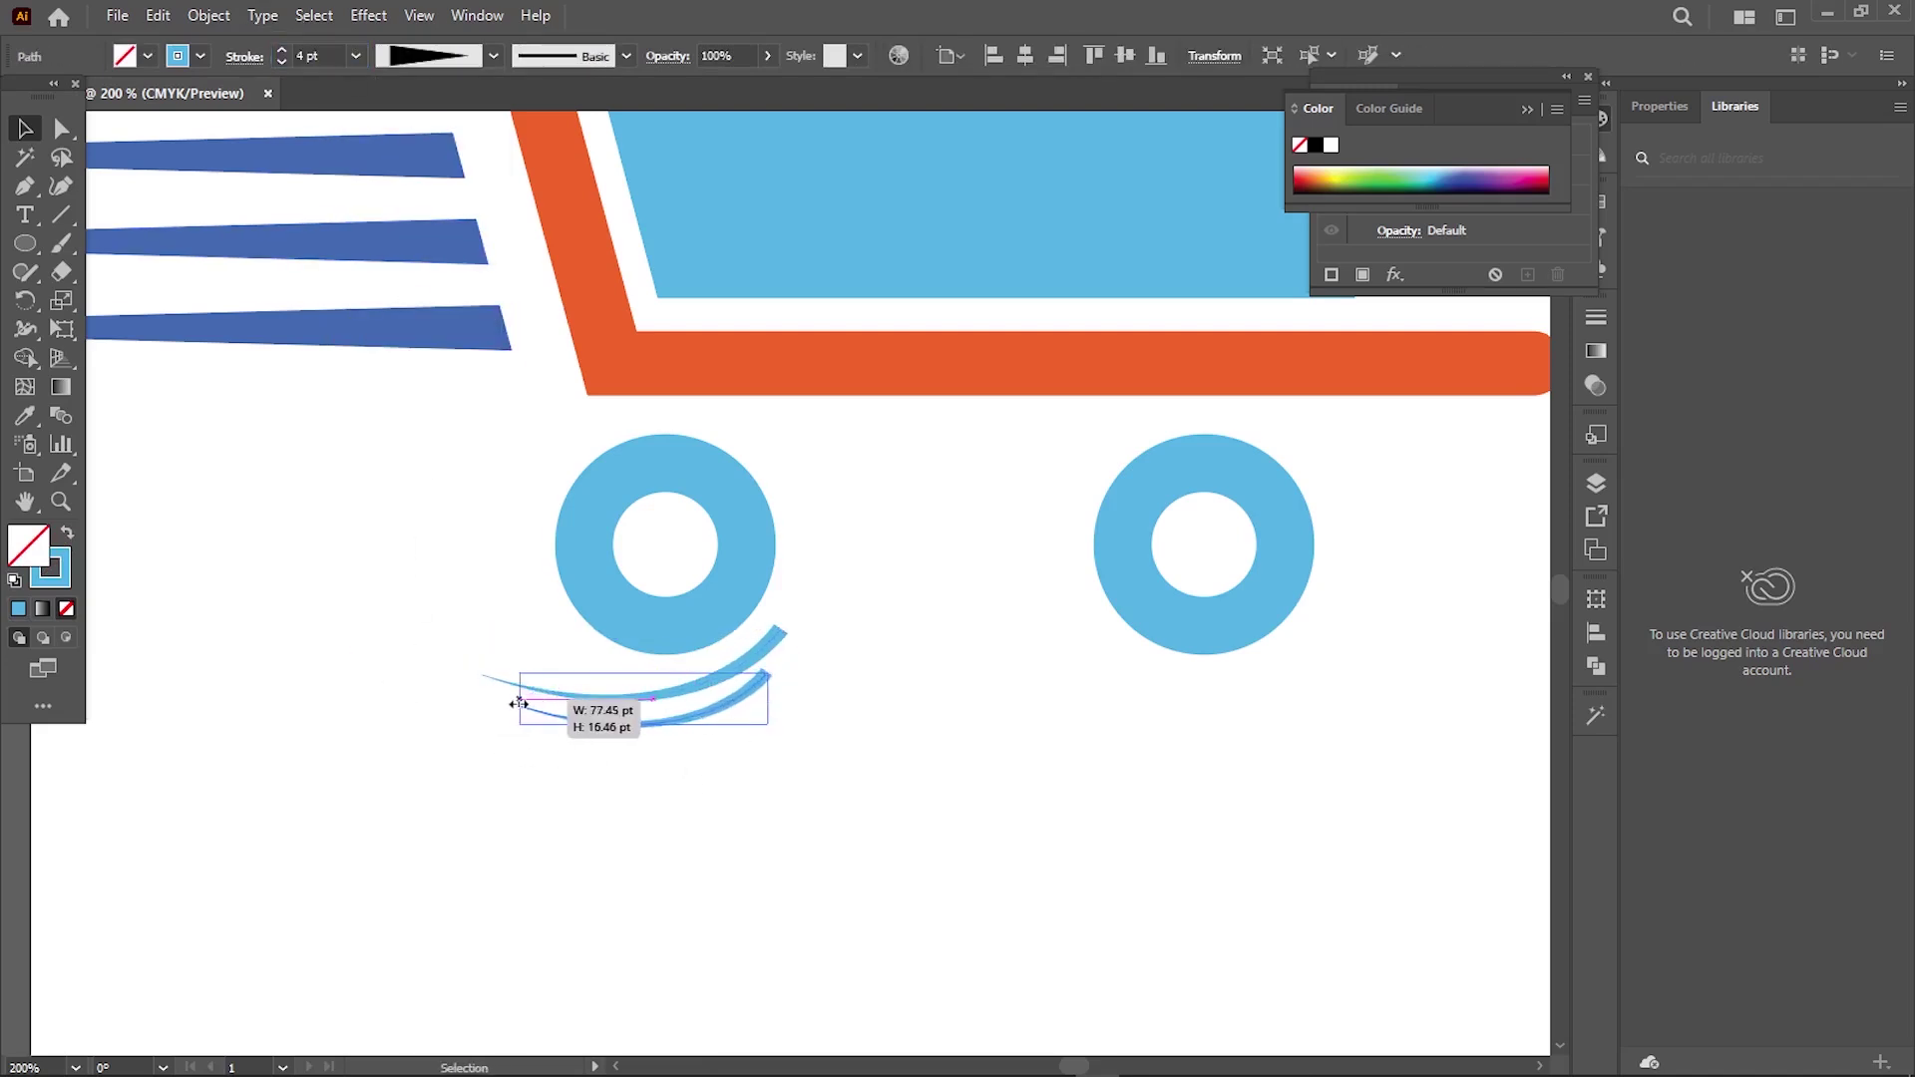
drag(599, 711, 1144, 704)
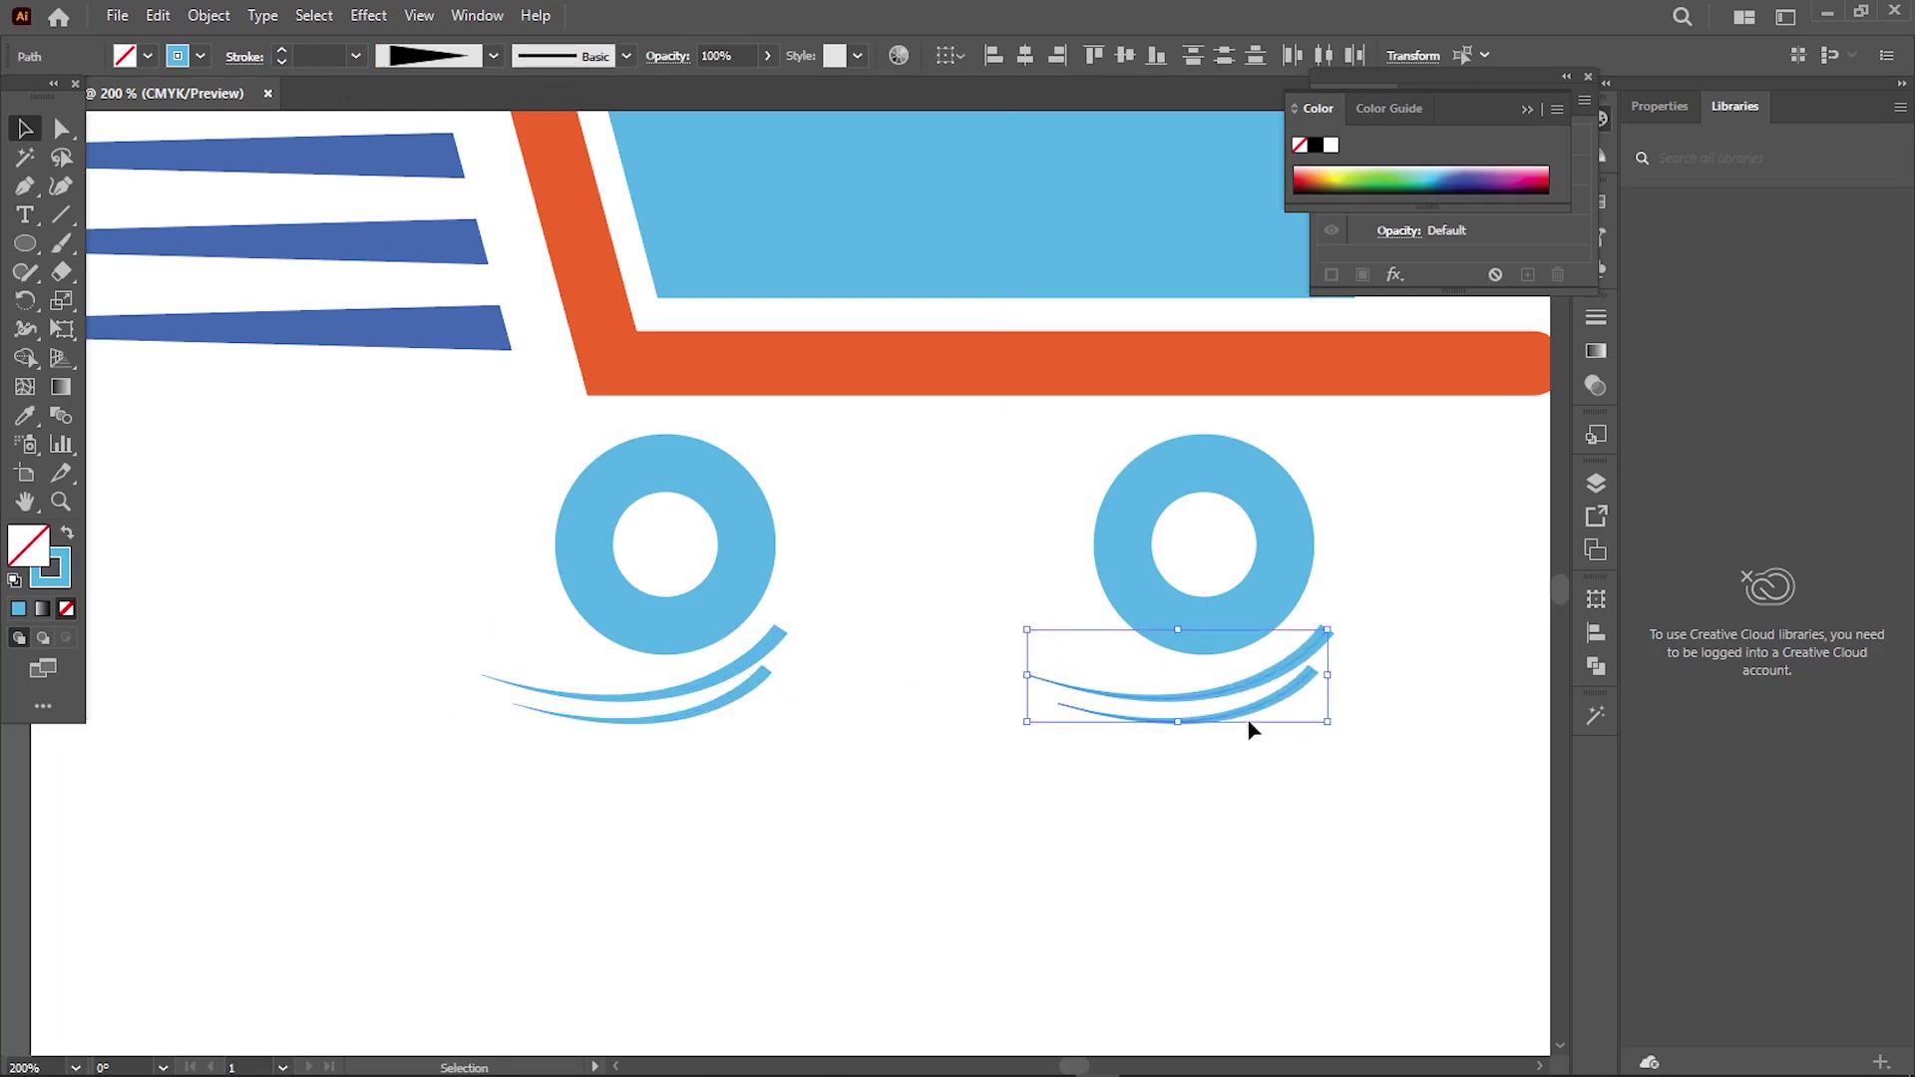
- Try a different colour for the curves, cancel it, and zoom out to view the whole logo
double_click(52, 567)
drag(1074, 641, 1071, 667)
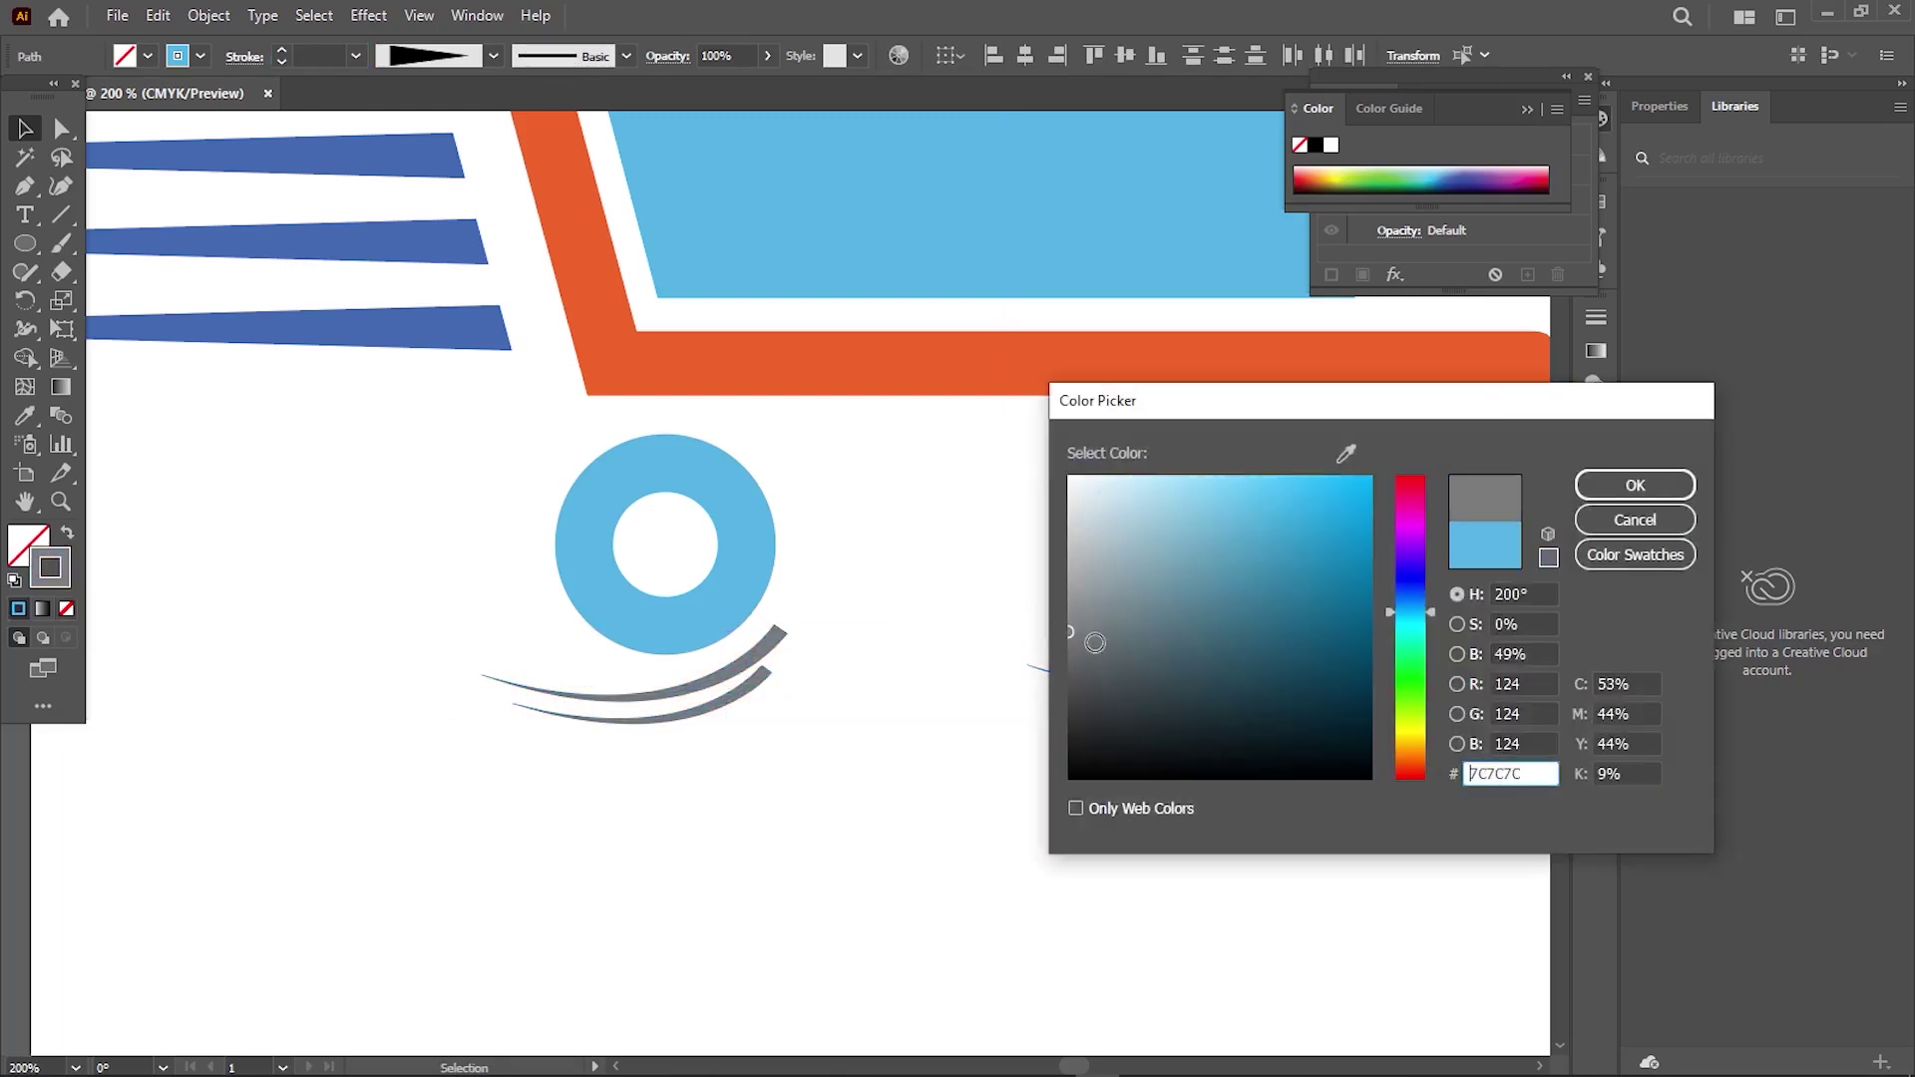
click(1027, 353)
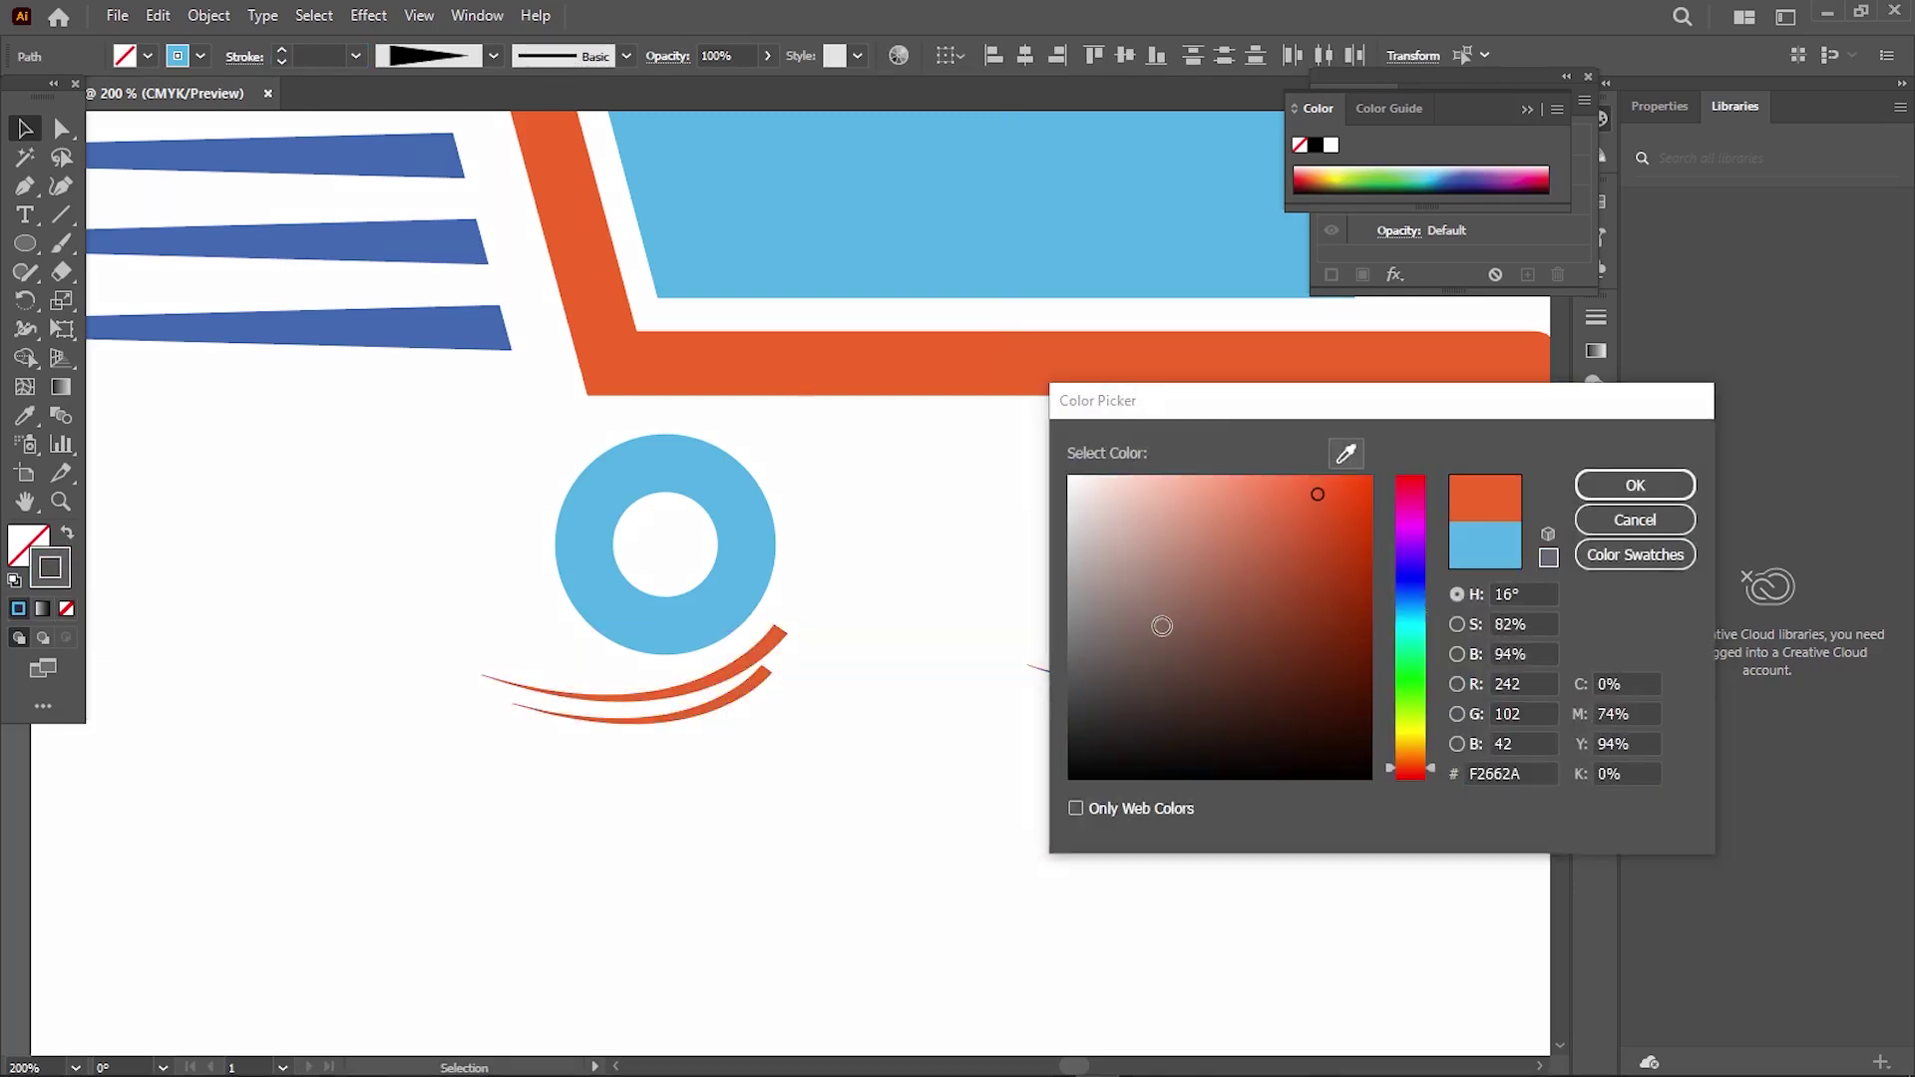
key(Return)
key(ctrl+minus)
click(218, 459)
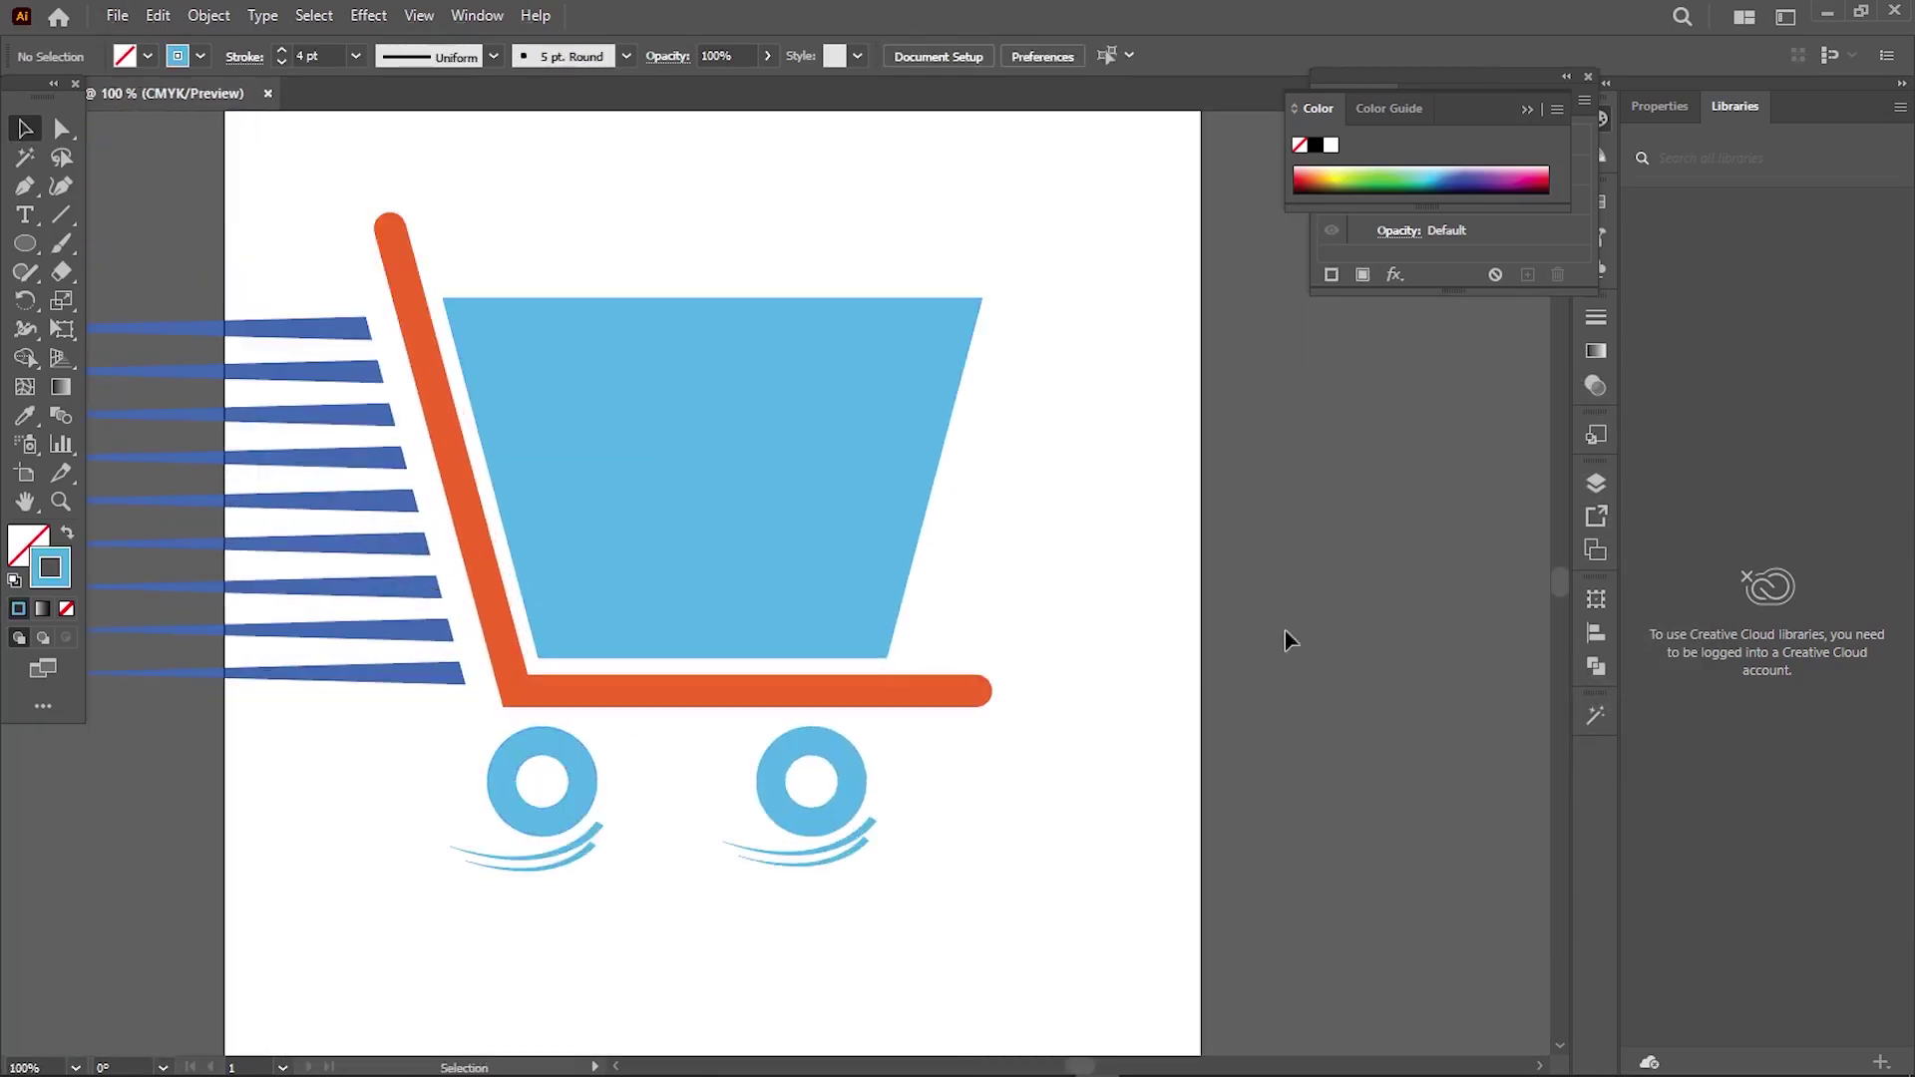
scroll(822, 666, up, 2)
scroll(938, 774, down, 3)
scroll(738, 392, up, 4)
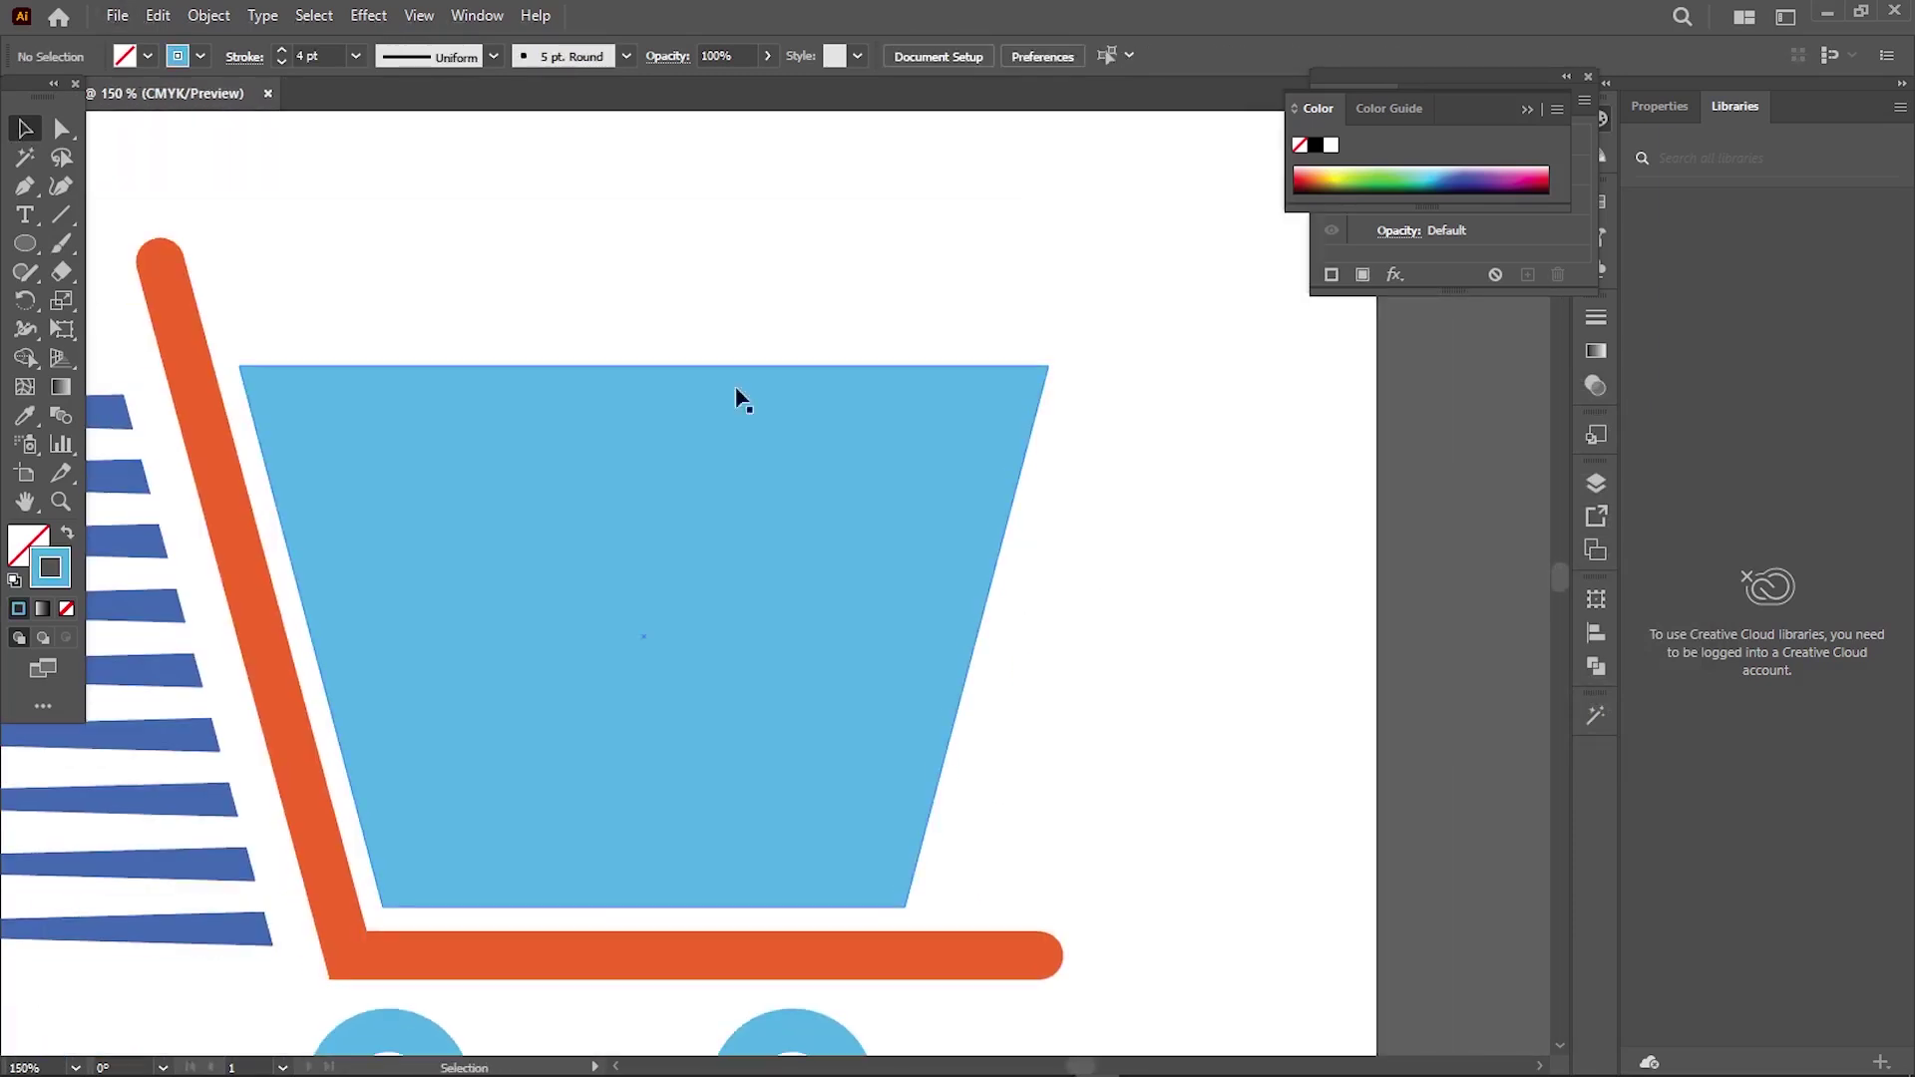
scroll(736, 391, up, 5)
- Type the lettering above the cart and set it in the Angelia Beauty script font
key(t)
click(576, 581)
text(everii thing)
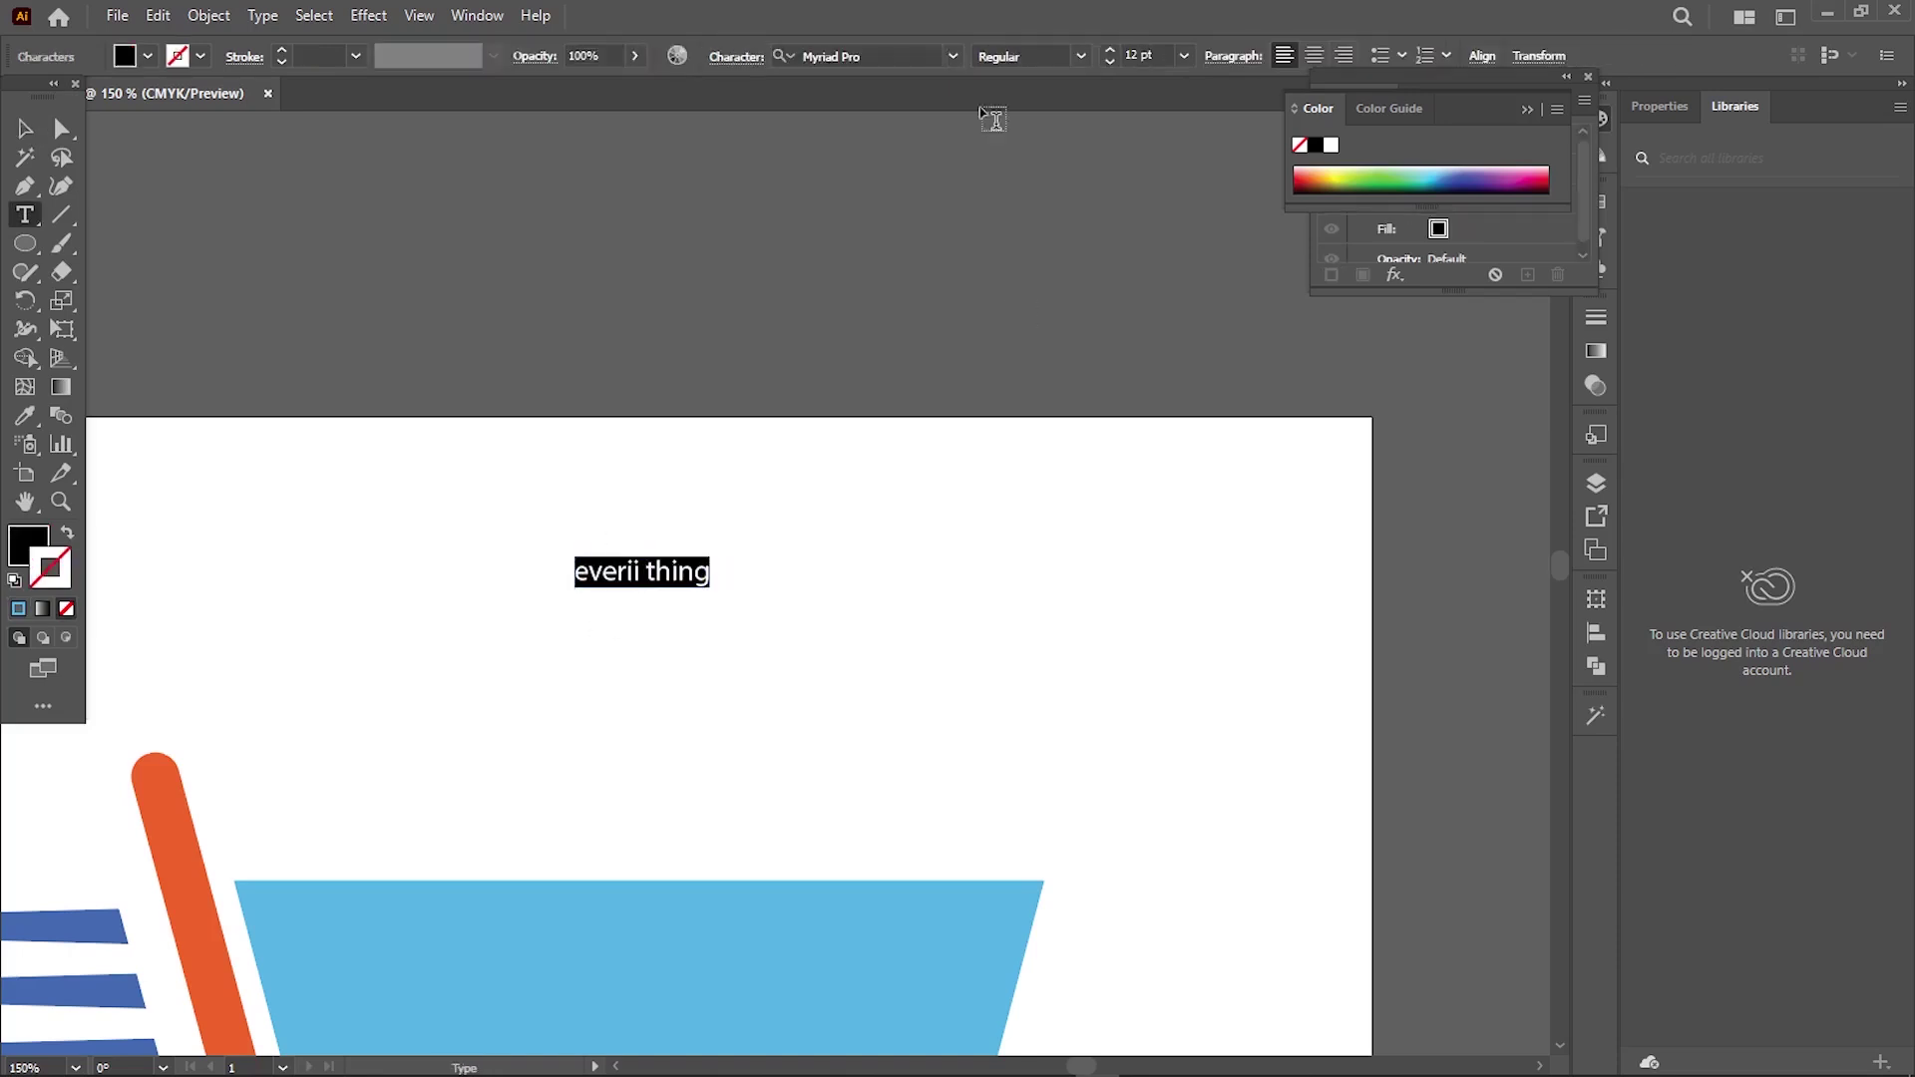
click(956, 57)
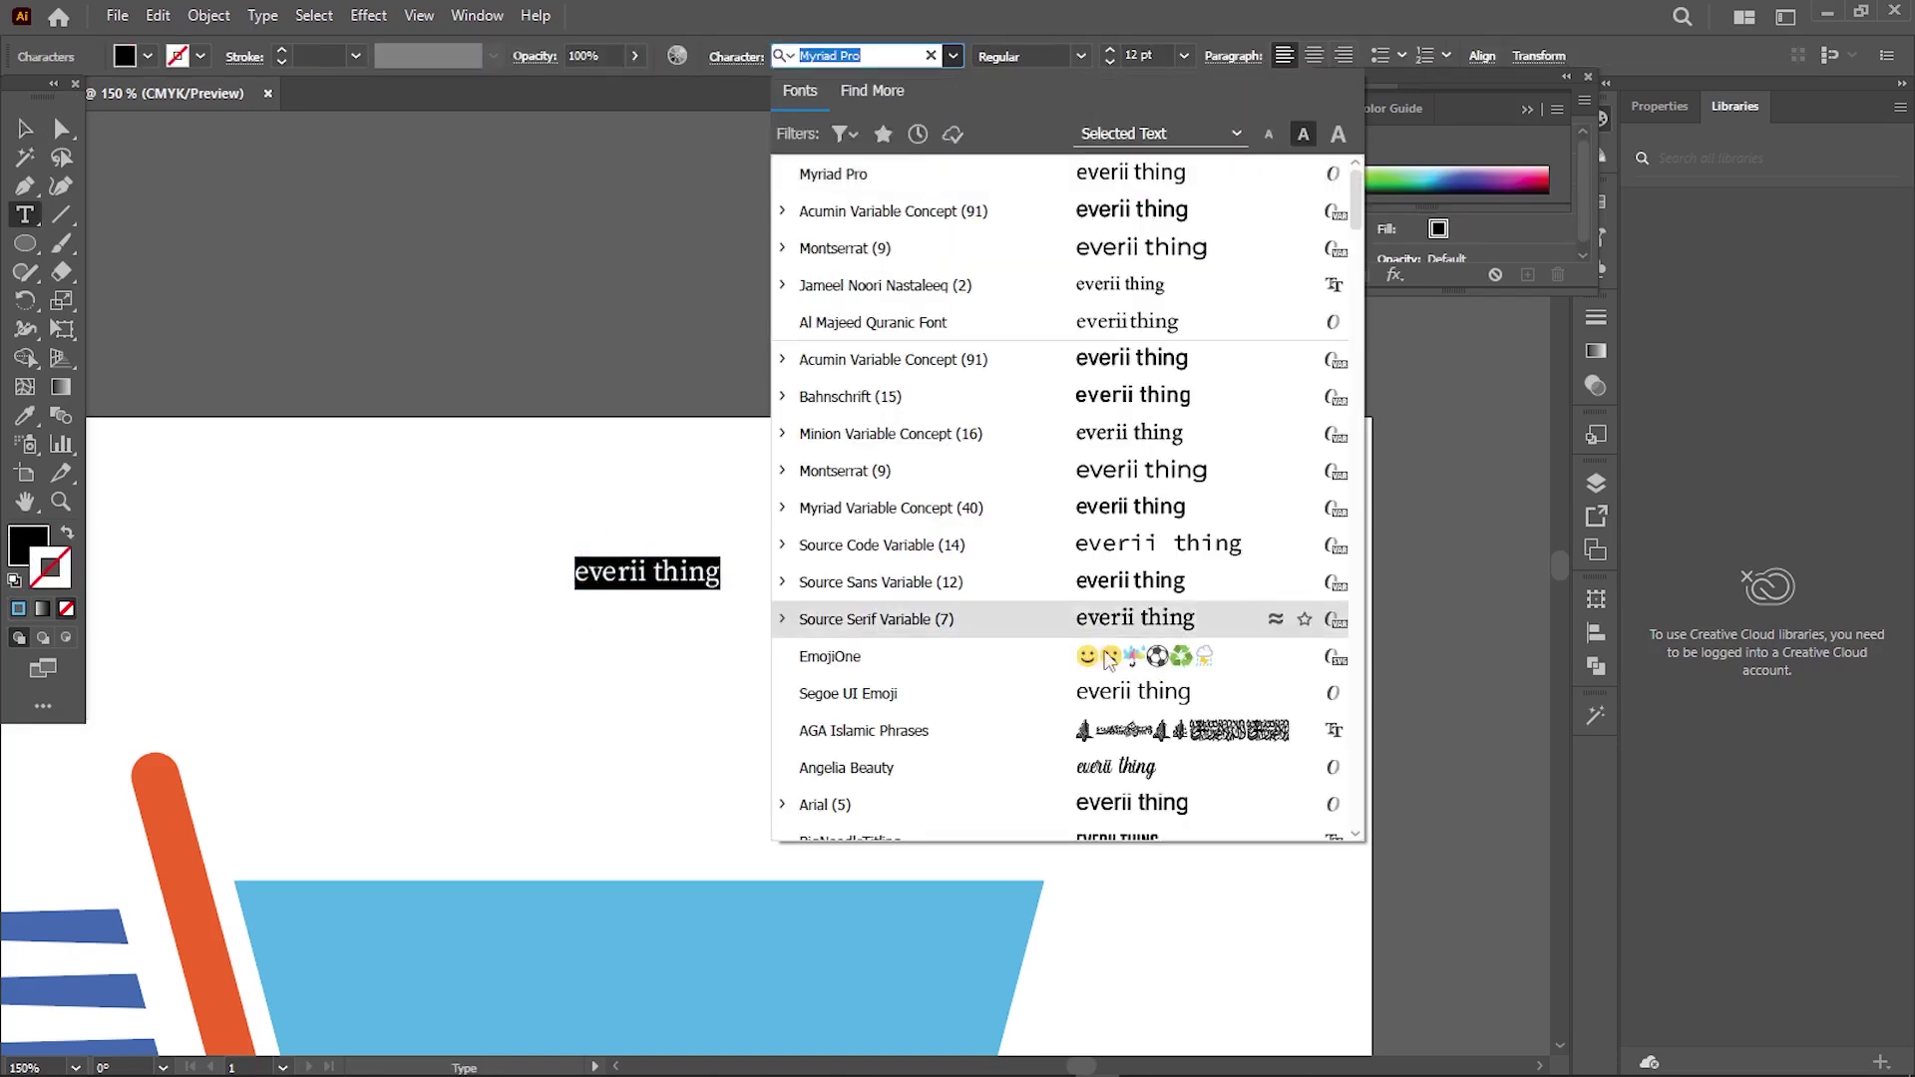
click(878, 761)
key(Escape)
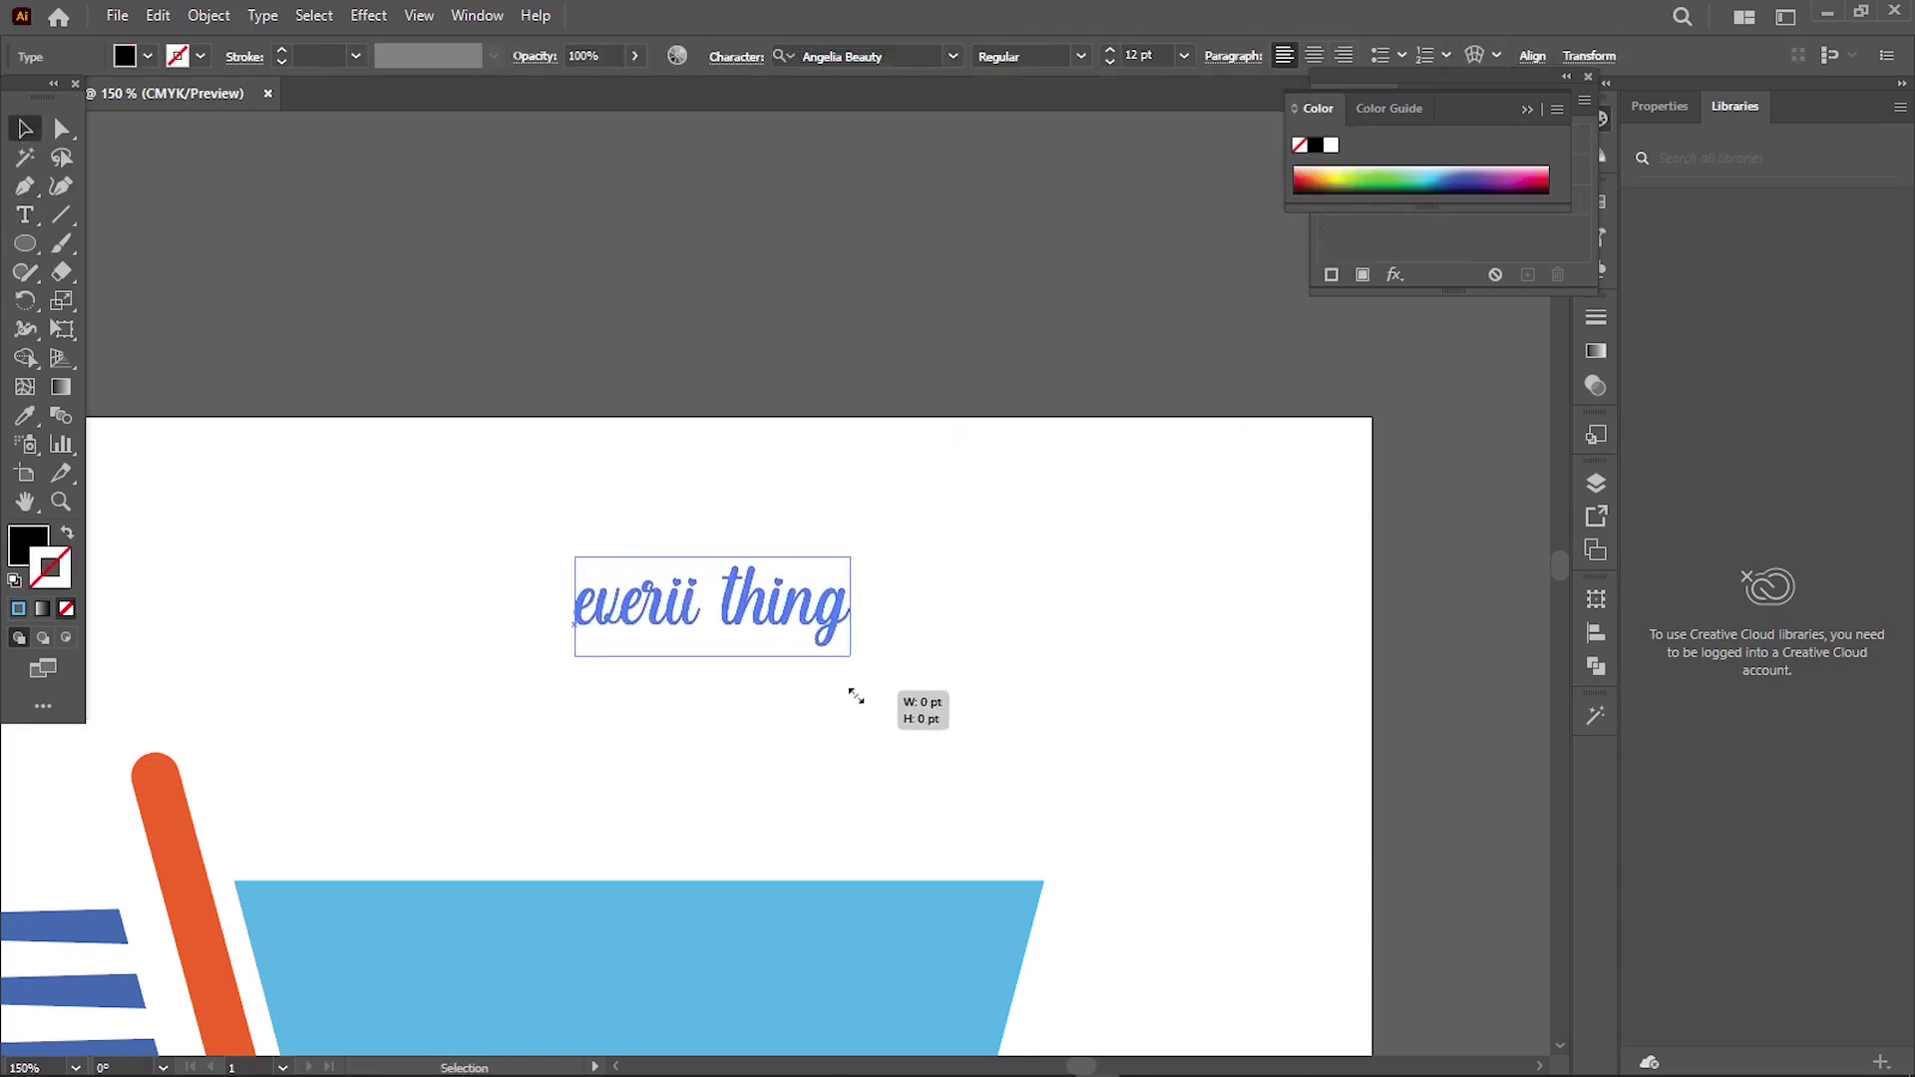
- Enlarge the lettering and remove the space so it reads 'everiithing'
drag(671, 590, 985, 673)
click(789, 622)
key(BackSpace)
key(Escape)
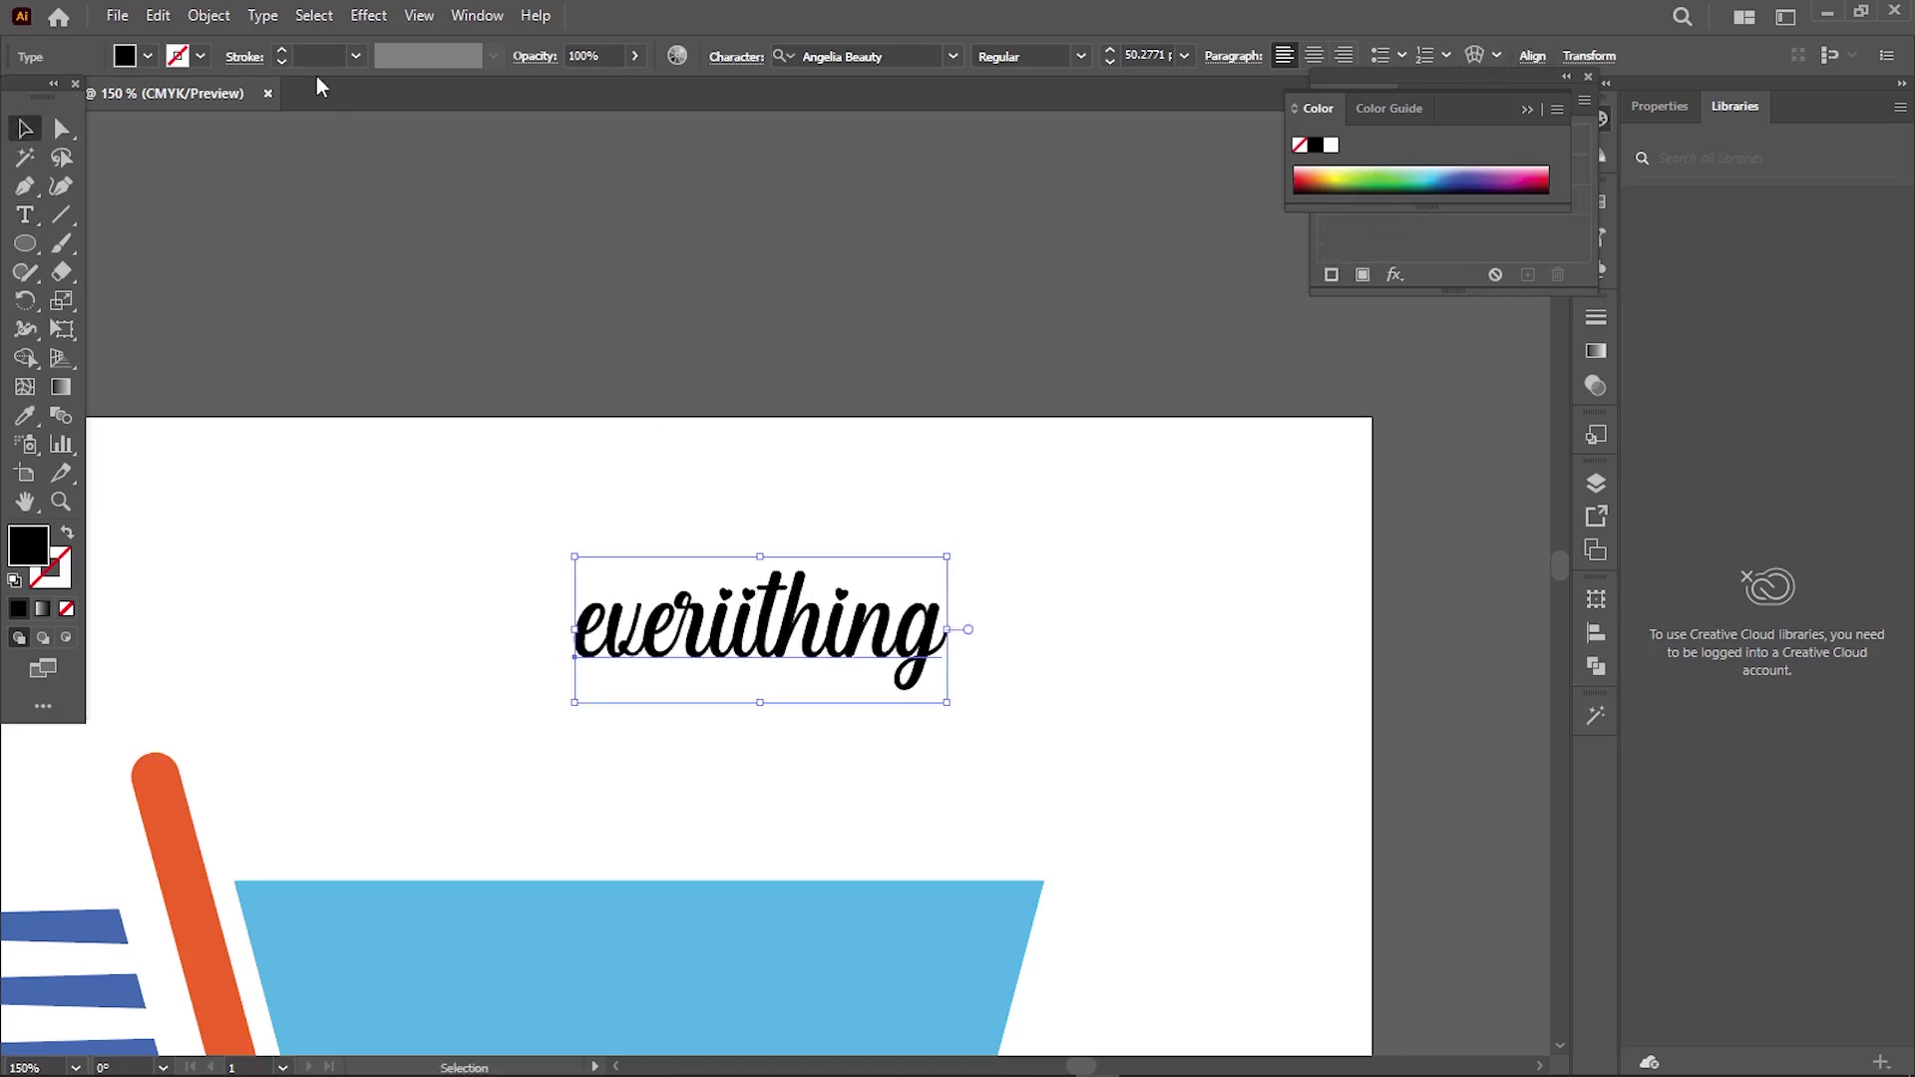
- Convert the lettering to outlines and add a 1 pt white offset outline
click(209, 15)
click(245, 329)
key(Return)
click(208, 15)
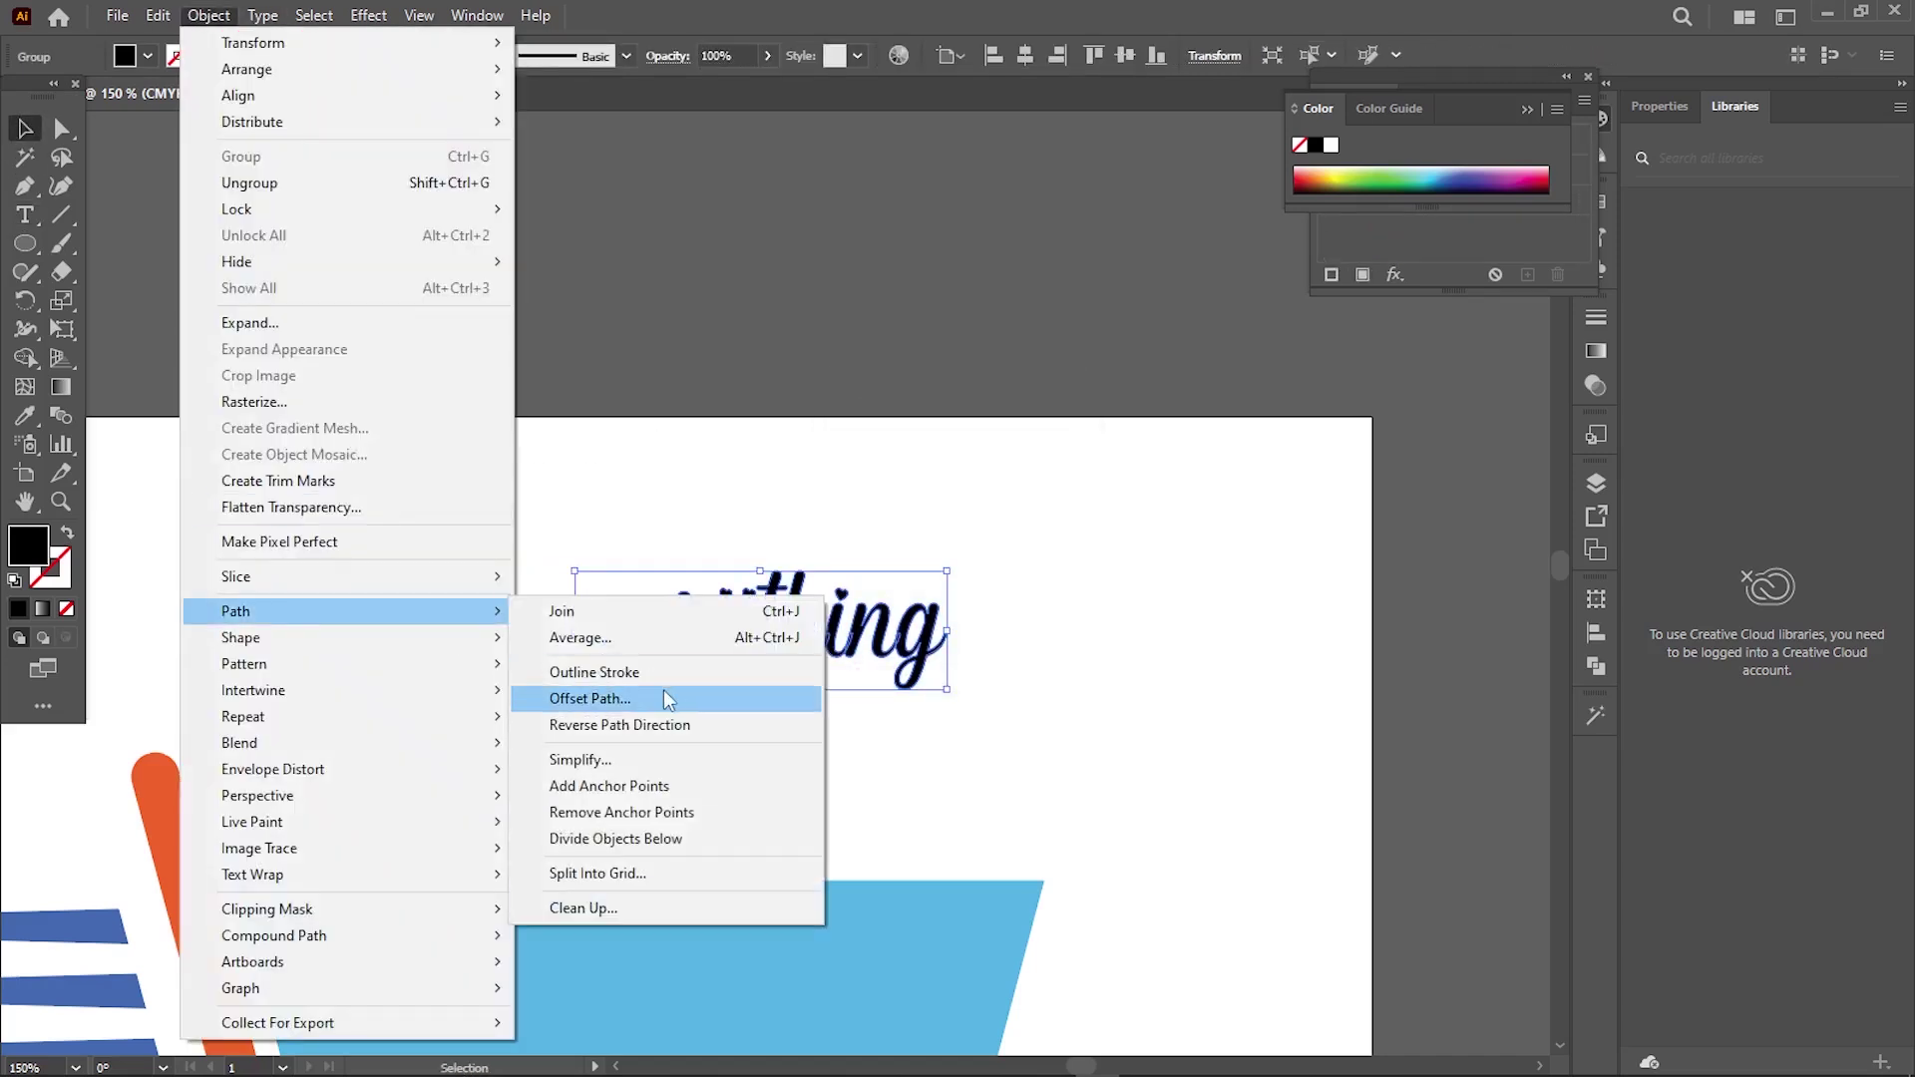
click(658, 698)
text(1)
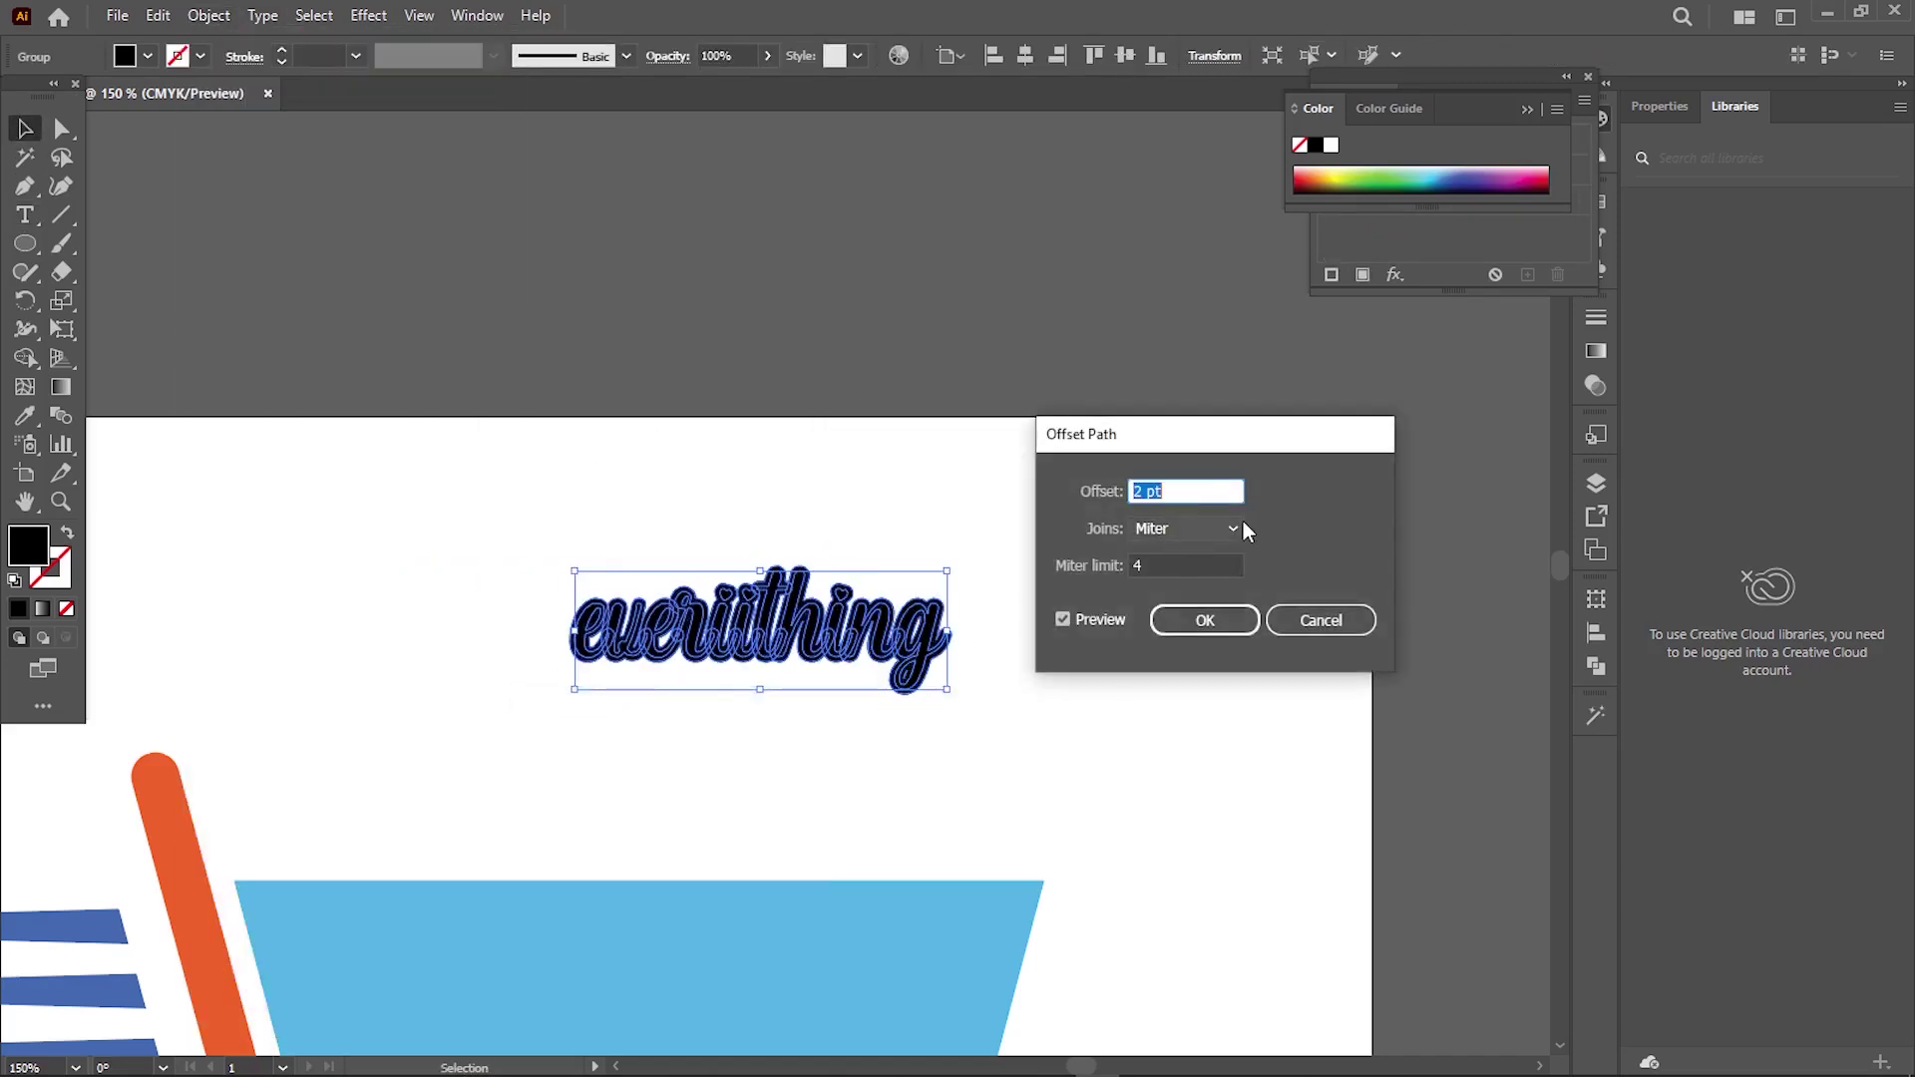
click(1205, 619)
key(Return)
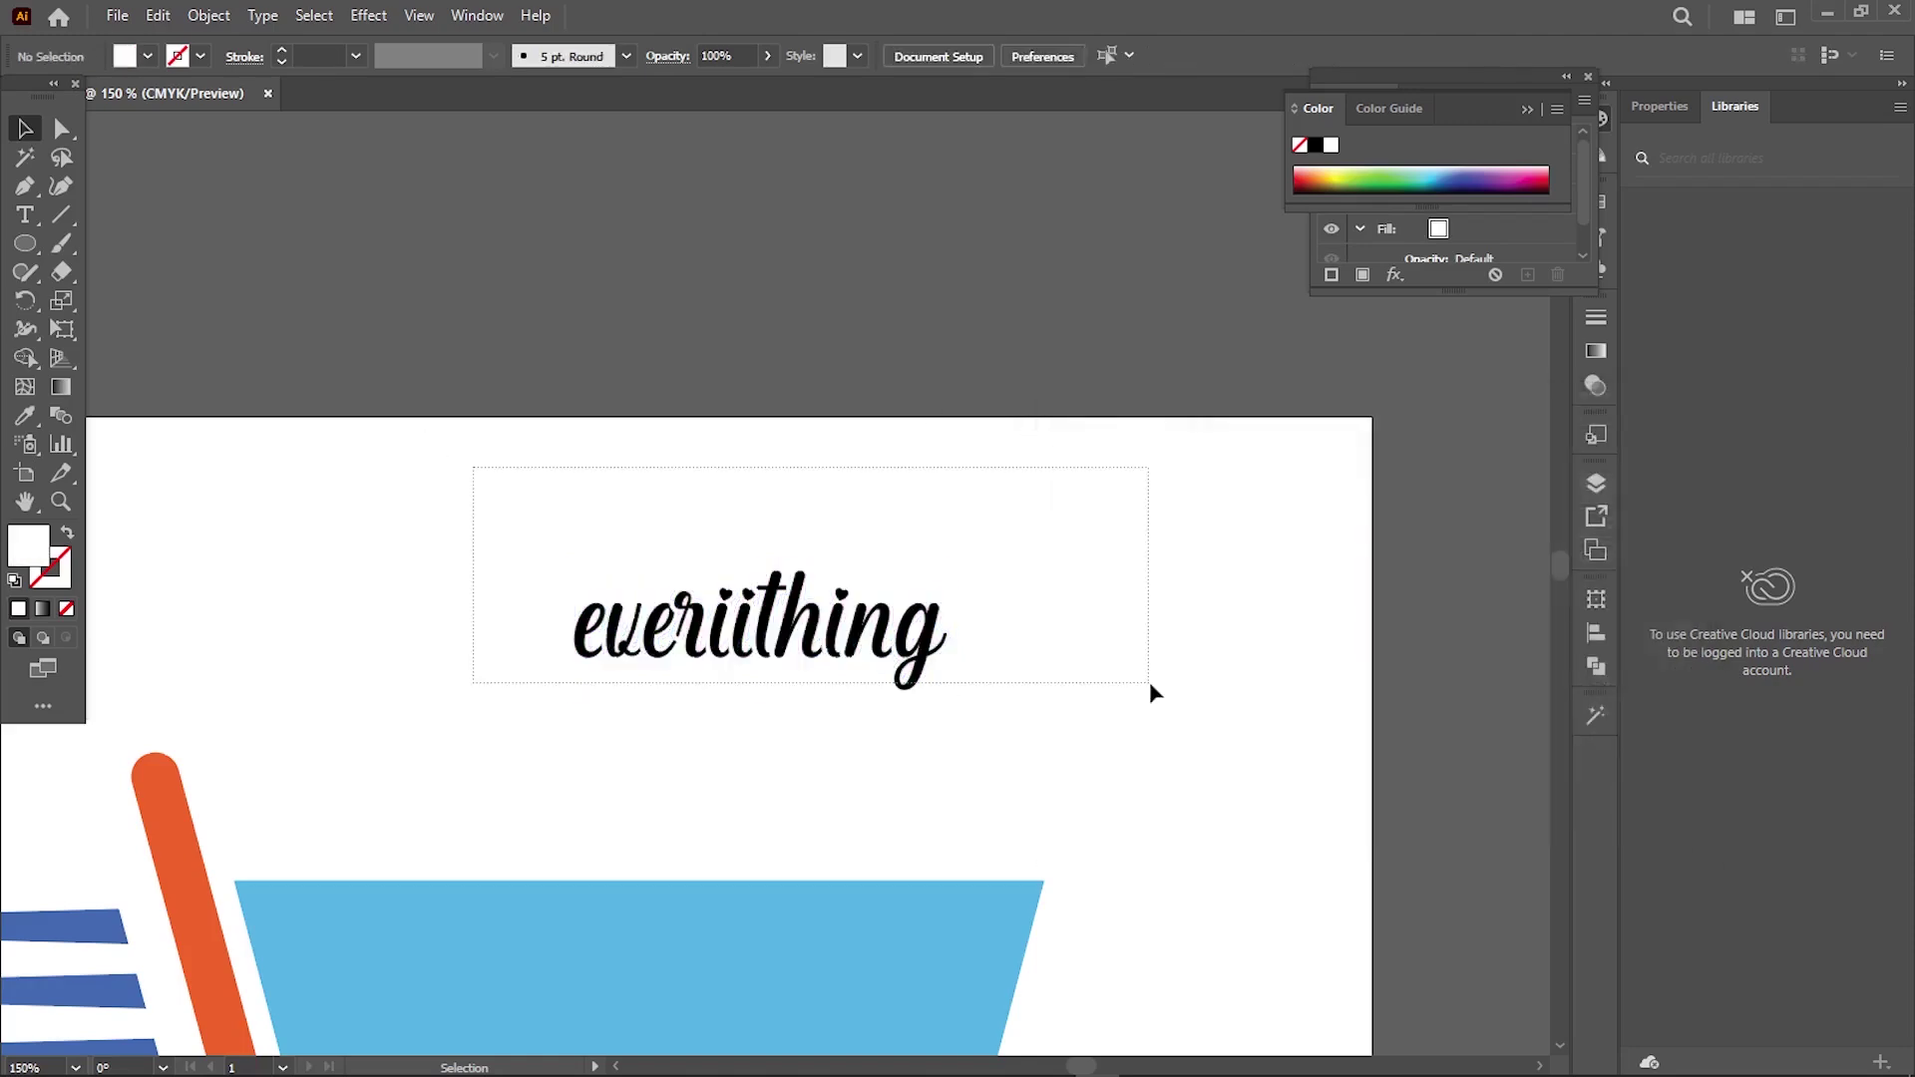
- Position the lettering on the blue basket, centre it, and scale it larger
drag(641, 691, 641, 895)
scroll(590, 714, down, 3)
shift+click(590, 714)
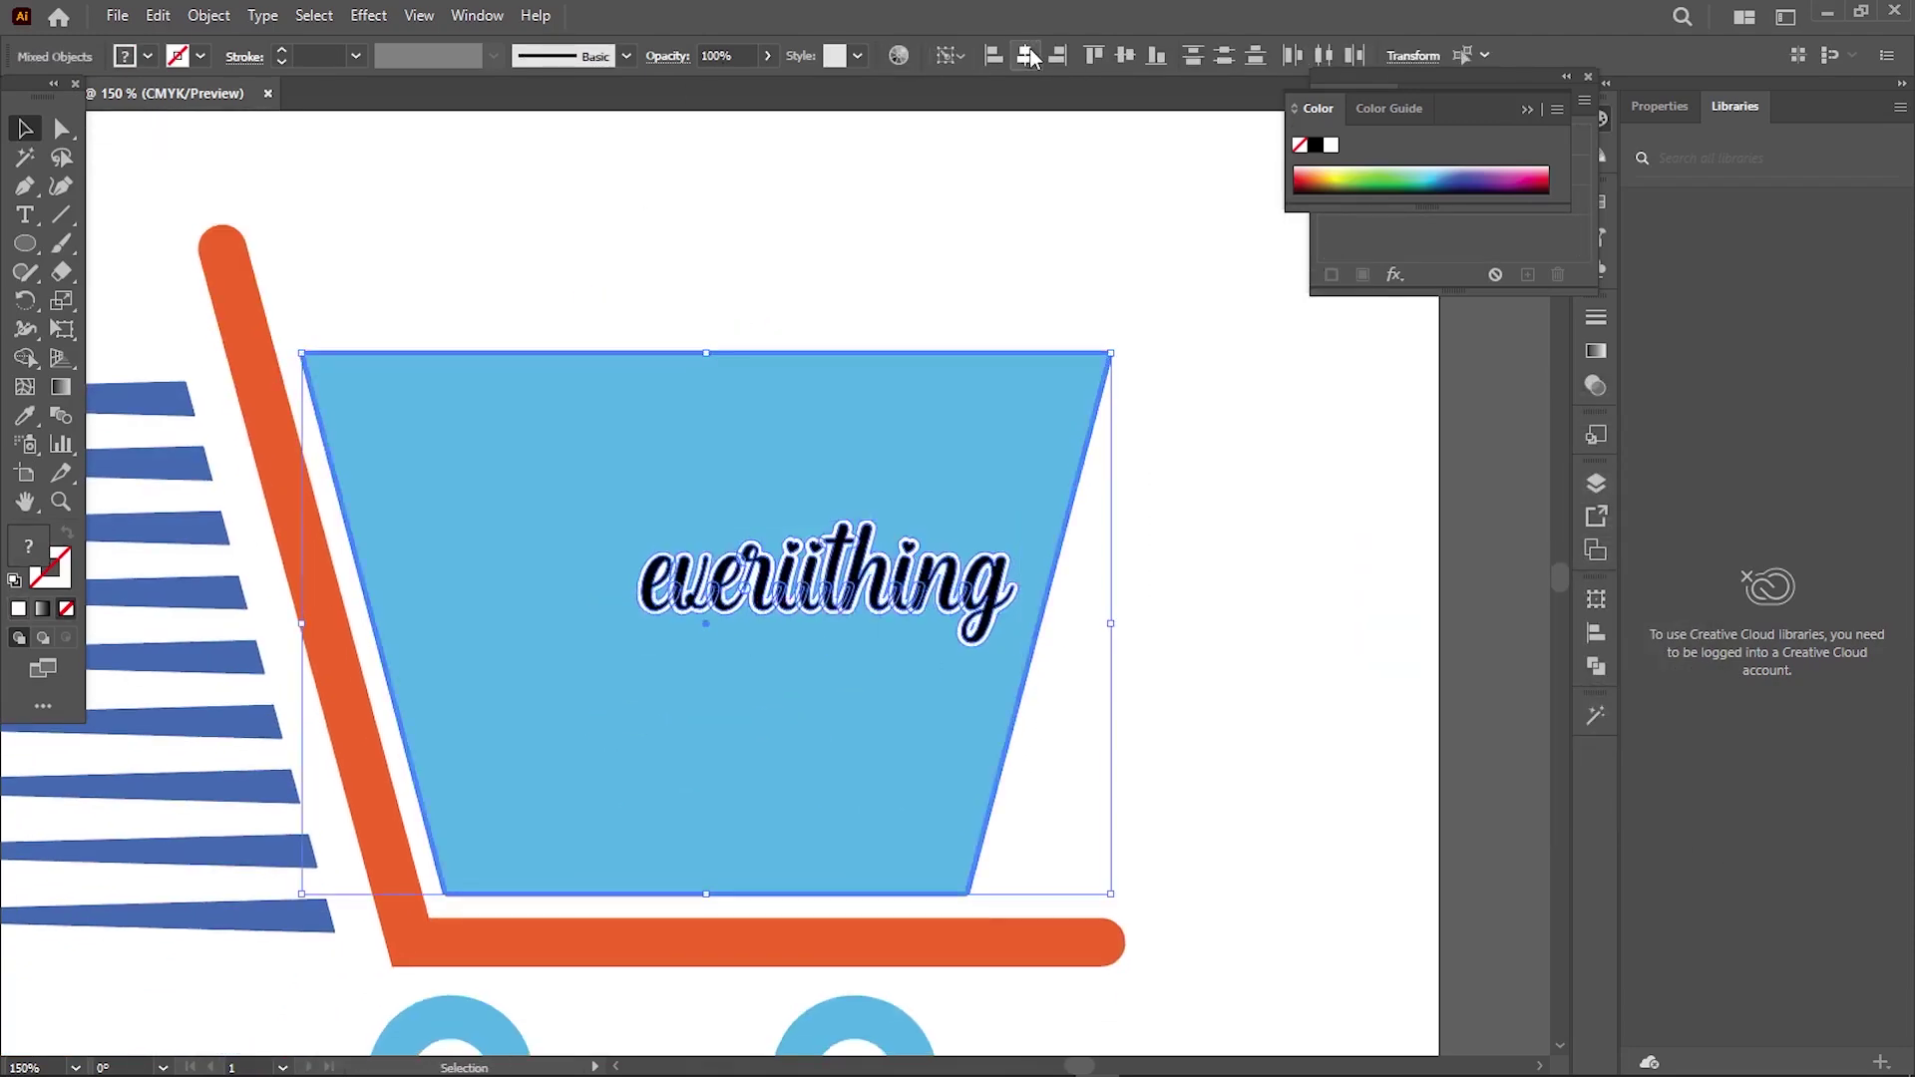
drag(828, 584, 703, 629)
click(782, 329)
click(703, 629)
mouse_move(705, 556)
mouse_down()
mouse_move(711, 539)
mouse_move(711, 556)
mouse_up()
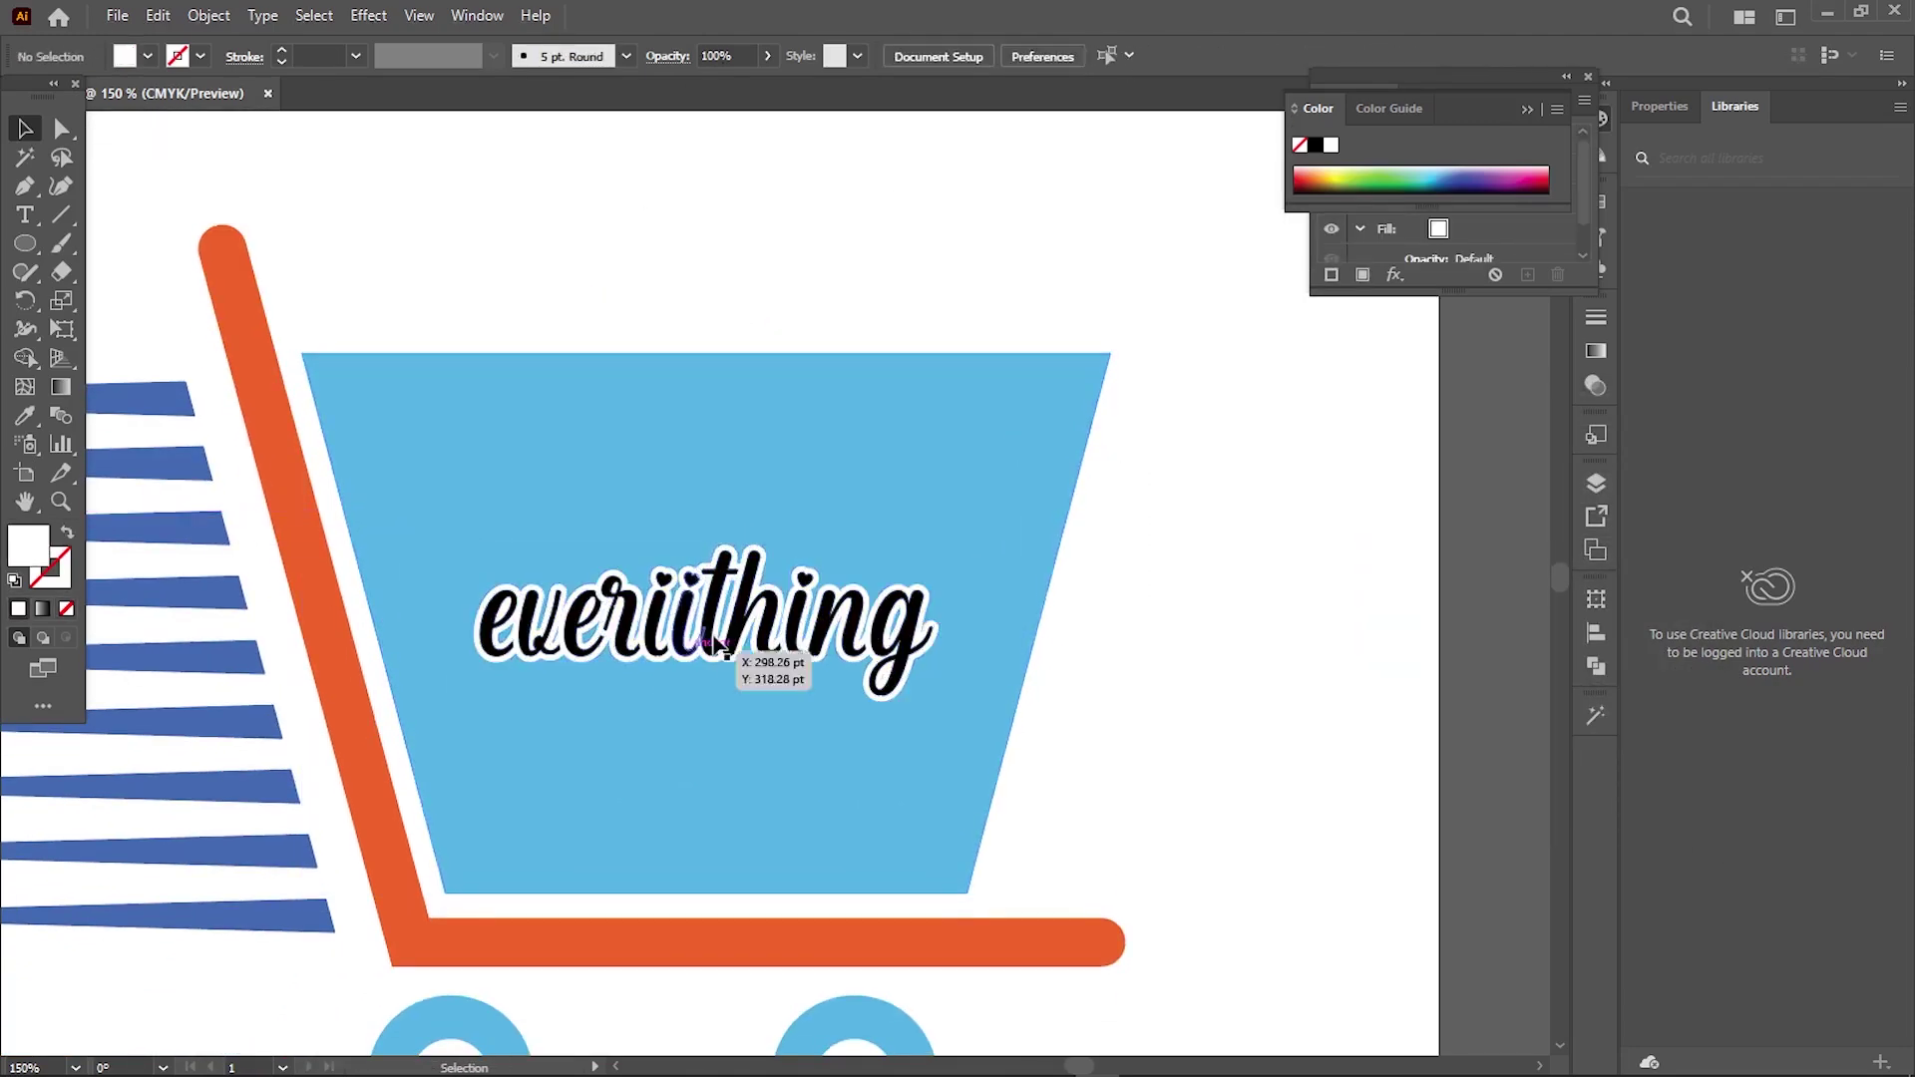
mouse_move(726, 649)
mouse_down()
mouse_move(708, 319)
mouse_move(705, 528)
mouse_up()
- Paste a copy of the lettering, fill it orange, and select it with the basket
right_click(678, 385)
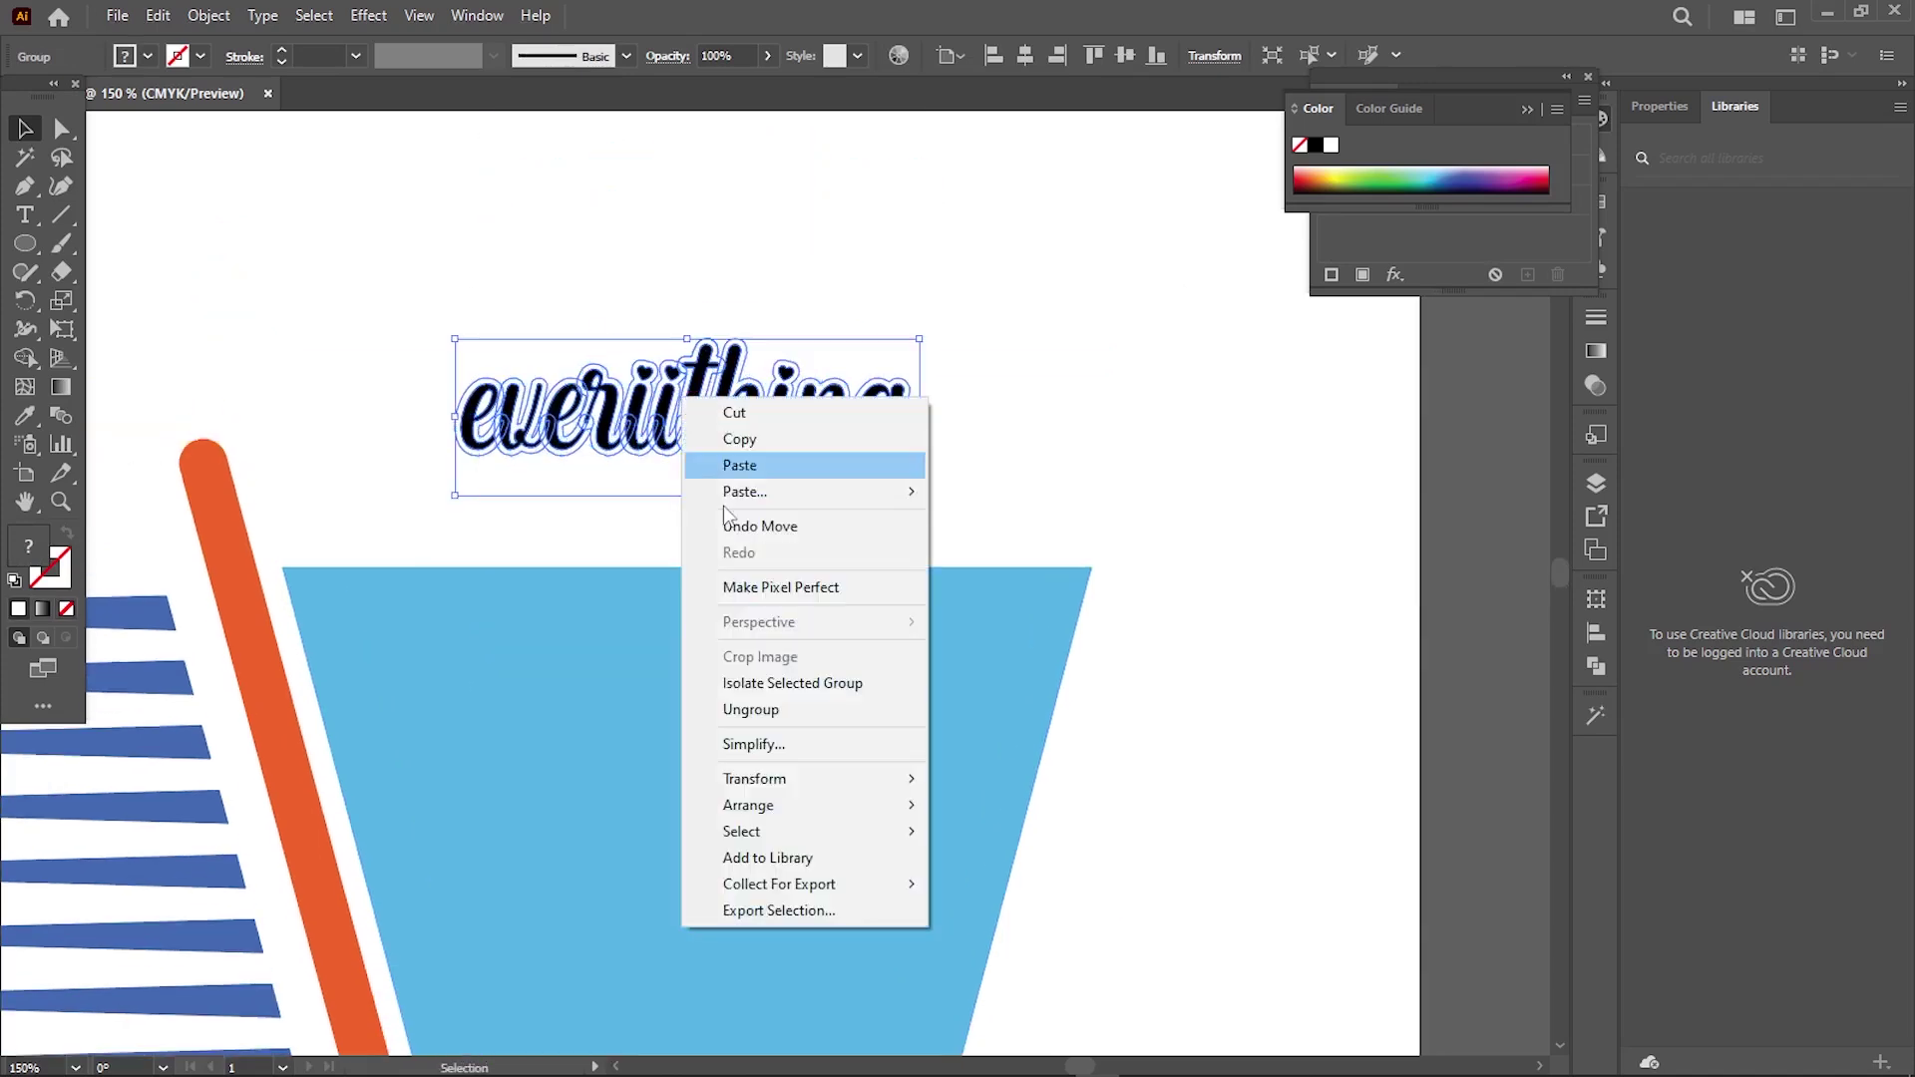
click(250, 290)
click(473, 404)
double_click(28, 546)
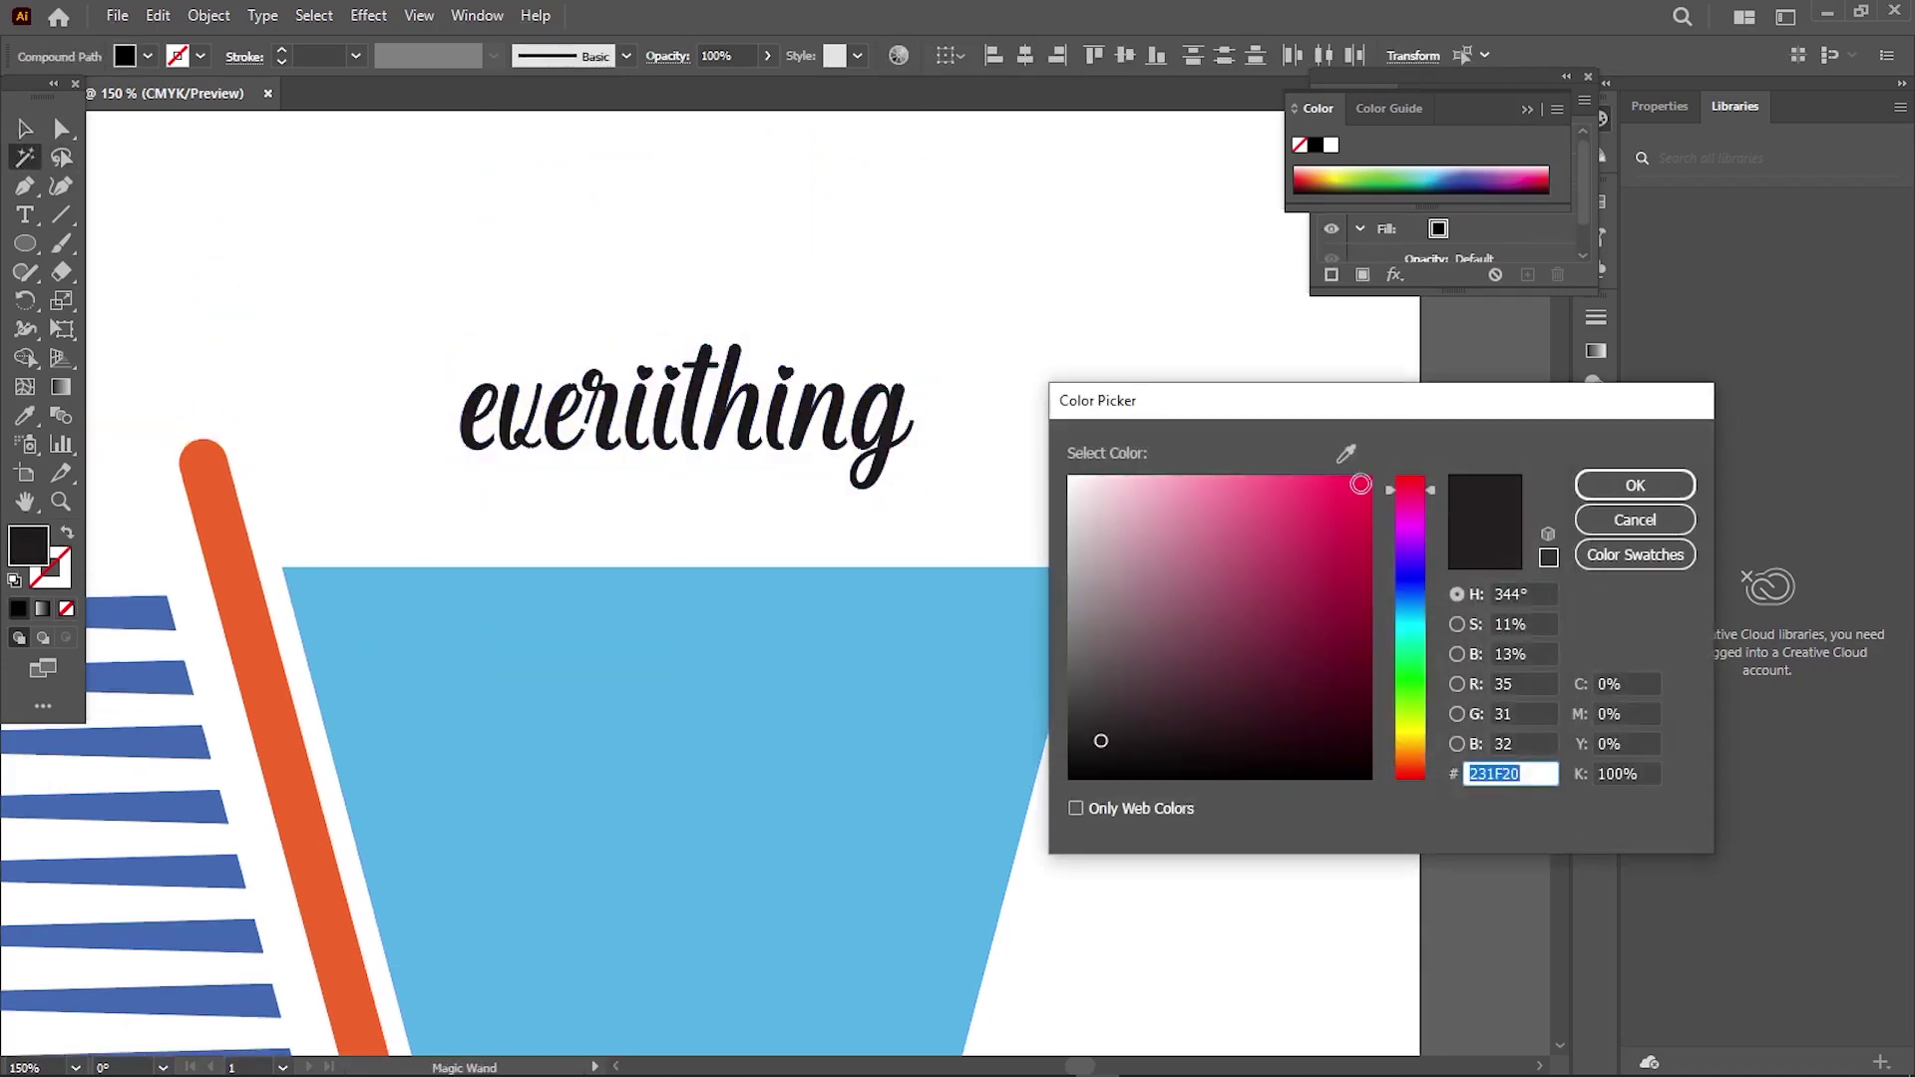
text(F2662A)
key(Return)
click(25, 128)
shift+click(834, 761)
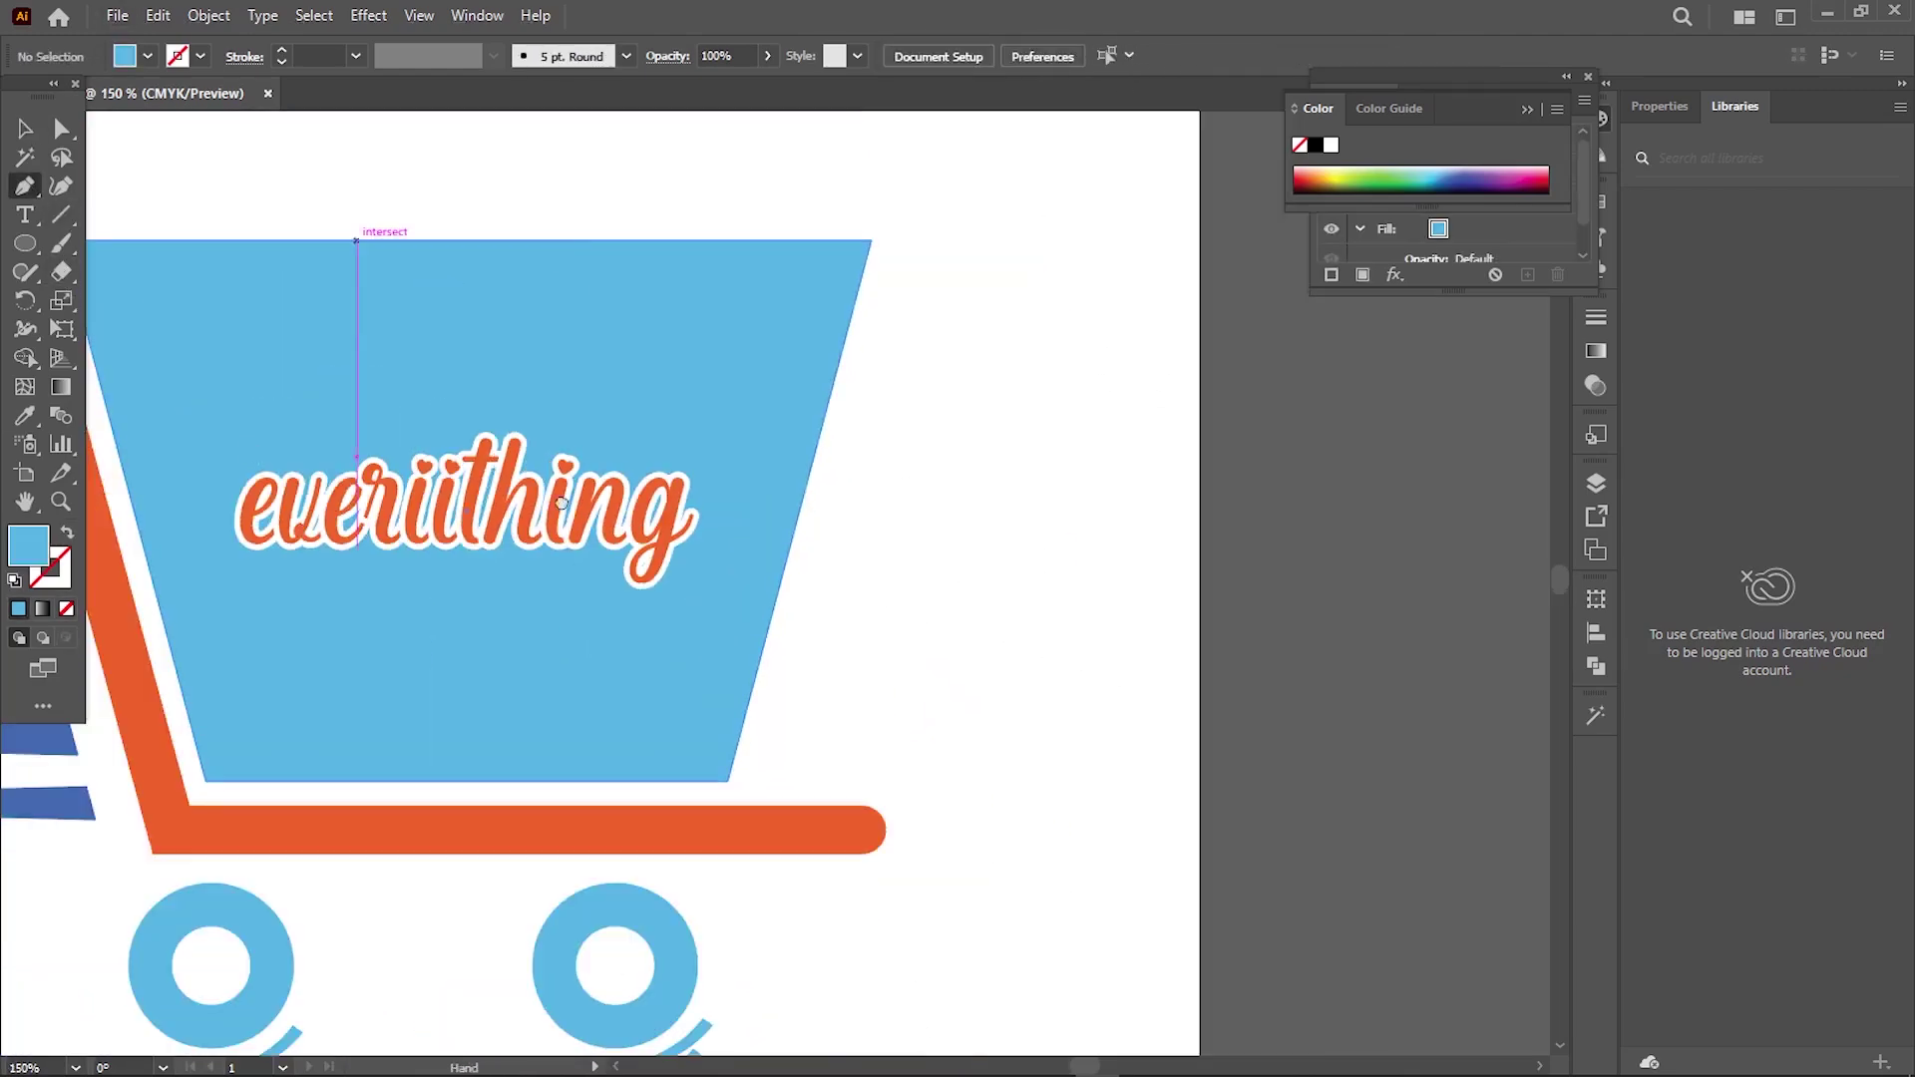
- Draw a three-sided polygon and rotate it about 45 degrees for the arrowhead
scroll(399, 498, up, 4)
drag(25, 244, 90, 320)
click(421, 464)
text(3)
key(Return)
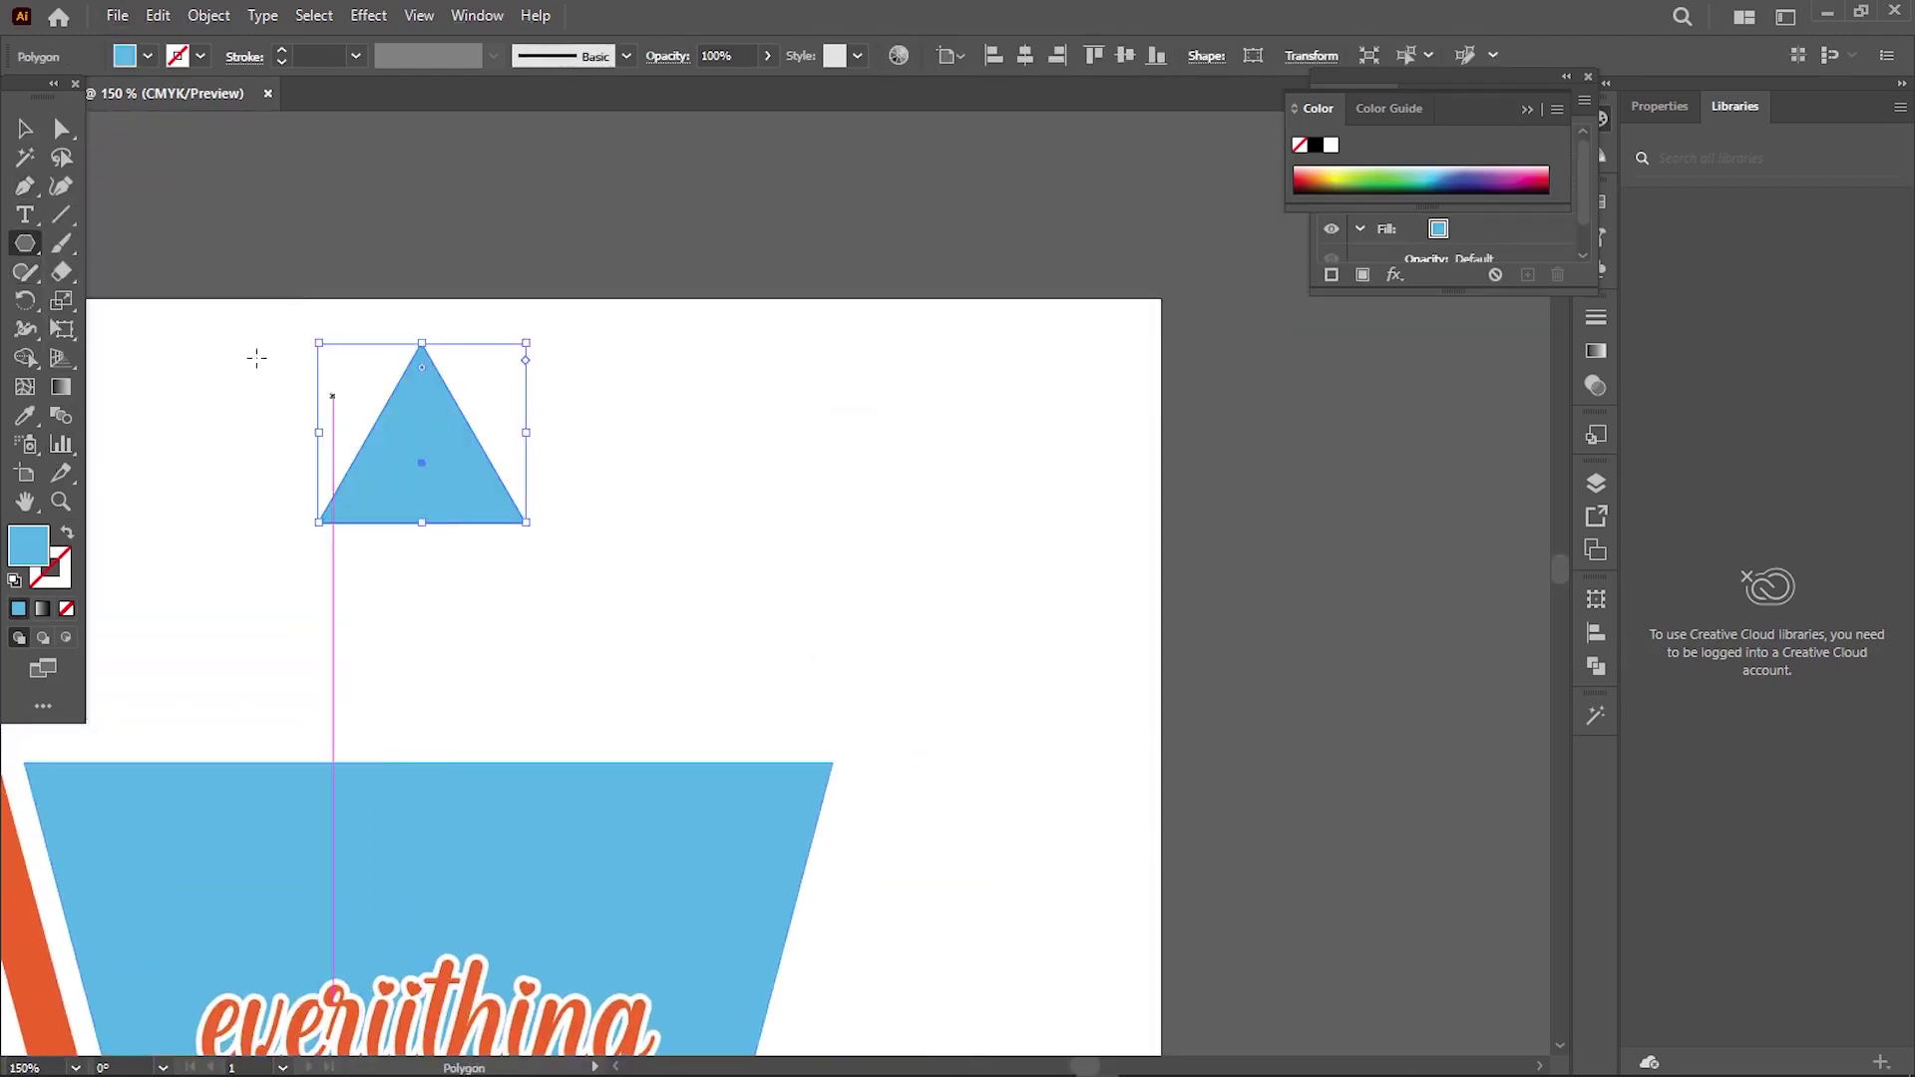
drag(421, 374, 320, 376)
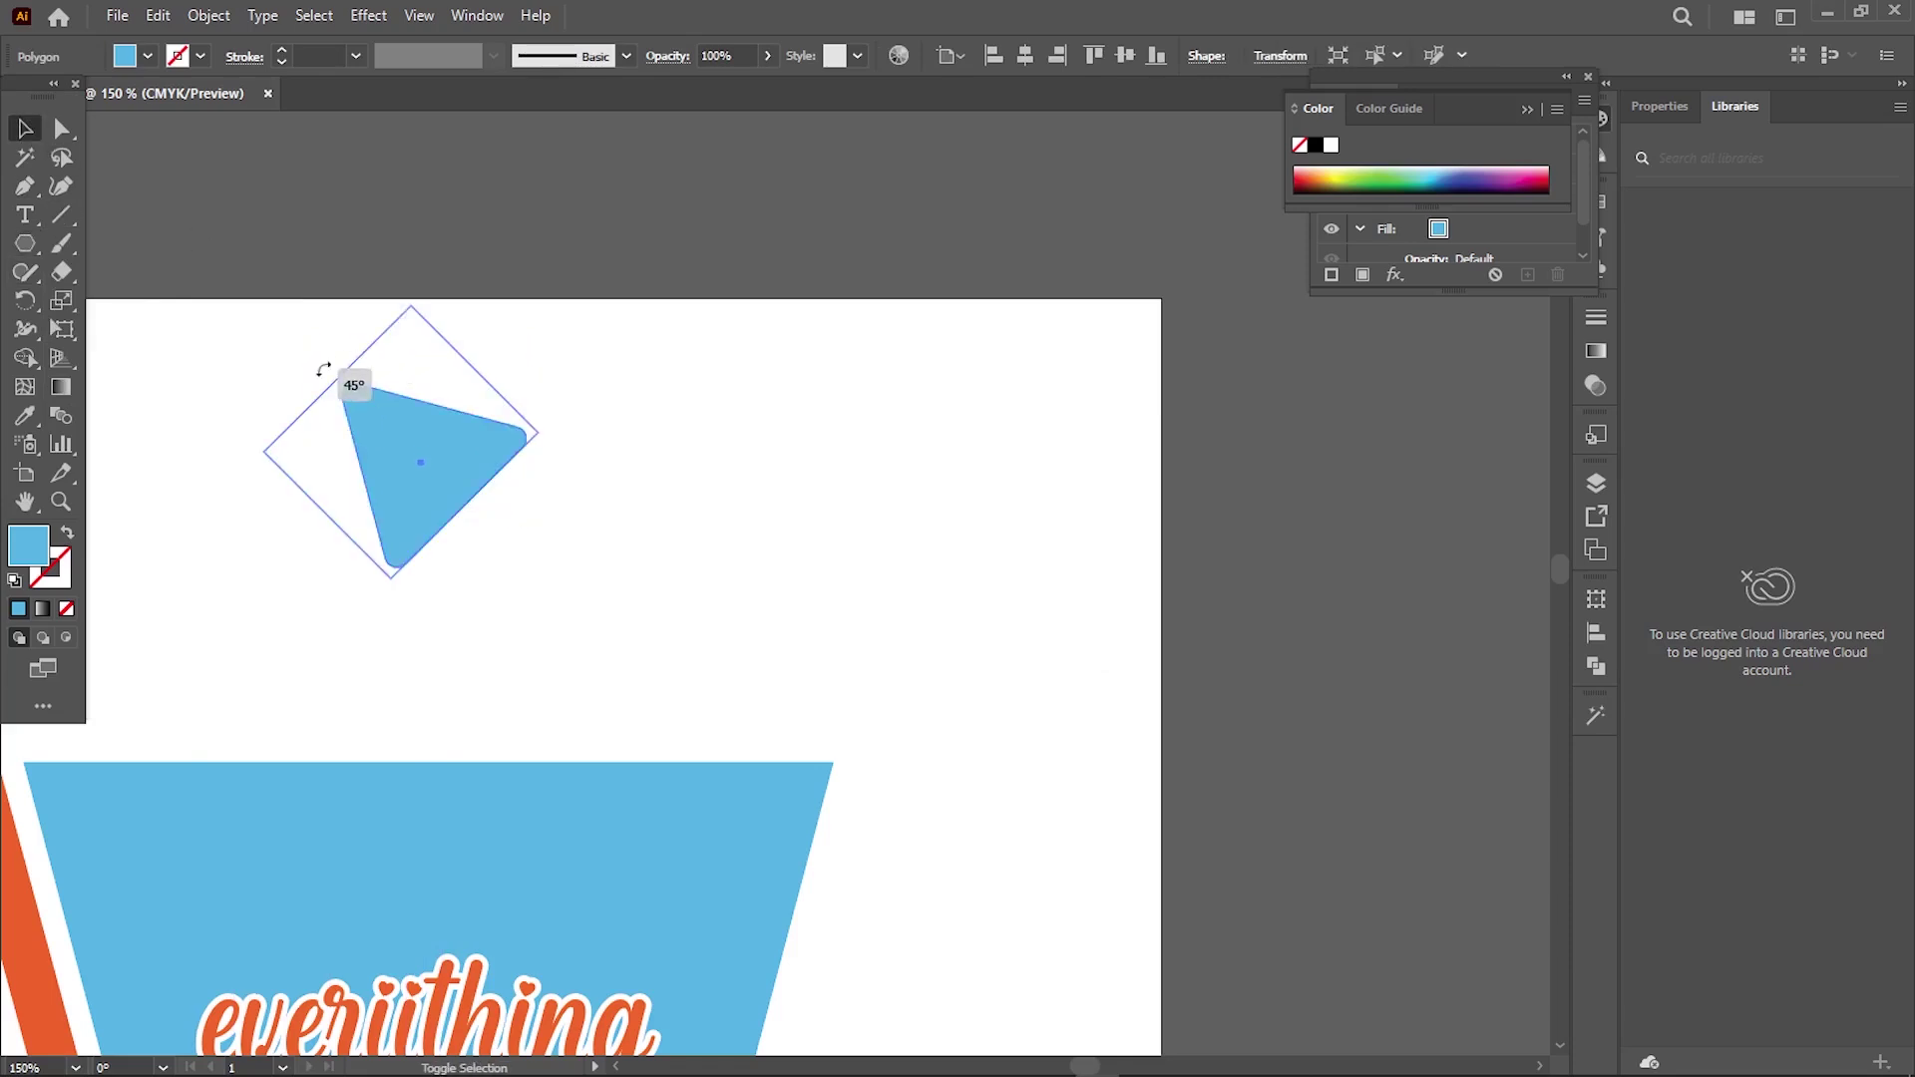
click(590, 567)
- Add a tall rectangle shaft to the triangle and unite them into one arrow
drag(25, 243, 90, 244)
mouse_move(706, 447)
mouse_down()
mouse_move(768, 695)
mouse_move(671, 465)
mouse_up()
drag(656, 566, 492, 526)
click(685, 441)
drag(602, 398, 499, 459)
click(1596, 666)
click(1317, 653)
- Fill the arrow white and place it at the basket's lower-right corner
scroll(698, 499, down, 5)
mouse_move(590, 248)
mouse_down()
mouse_move(856, 800)
mouse_move(771, 806)
mouse_up()
click(788, 334)
key(v)
scroll(864, 769, down, 2)
drag(688, 689, 627, 705)
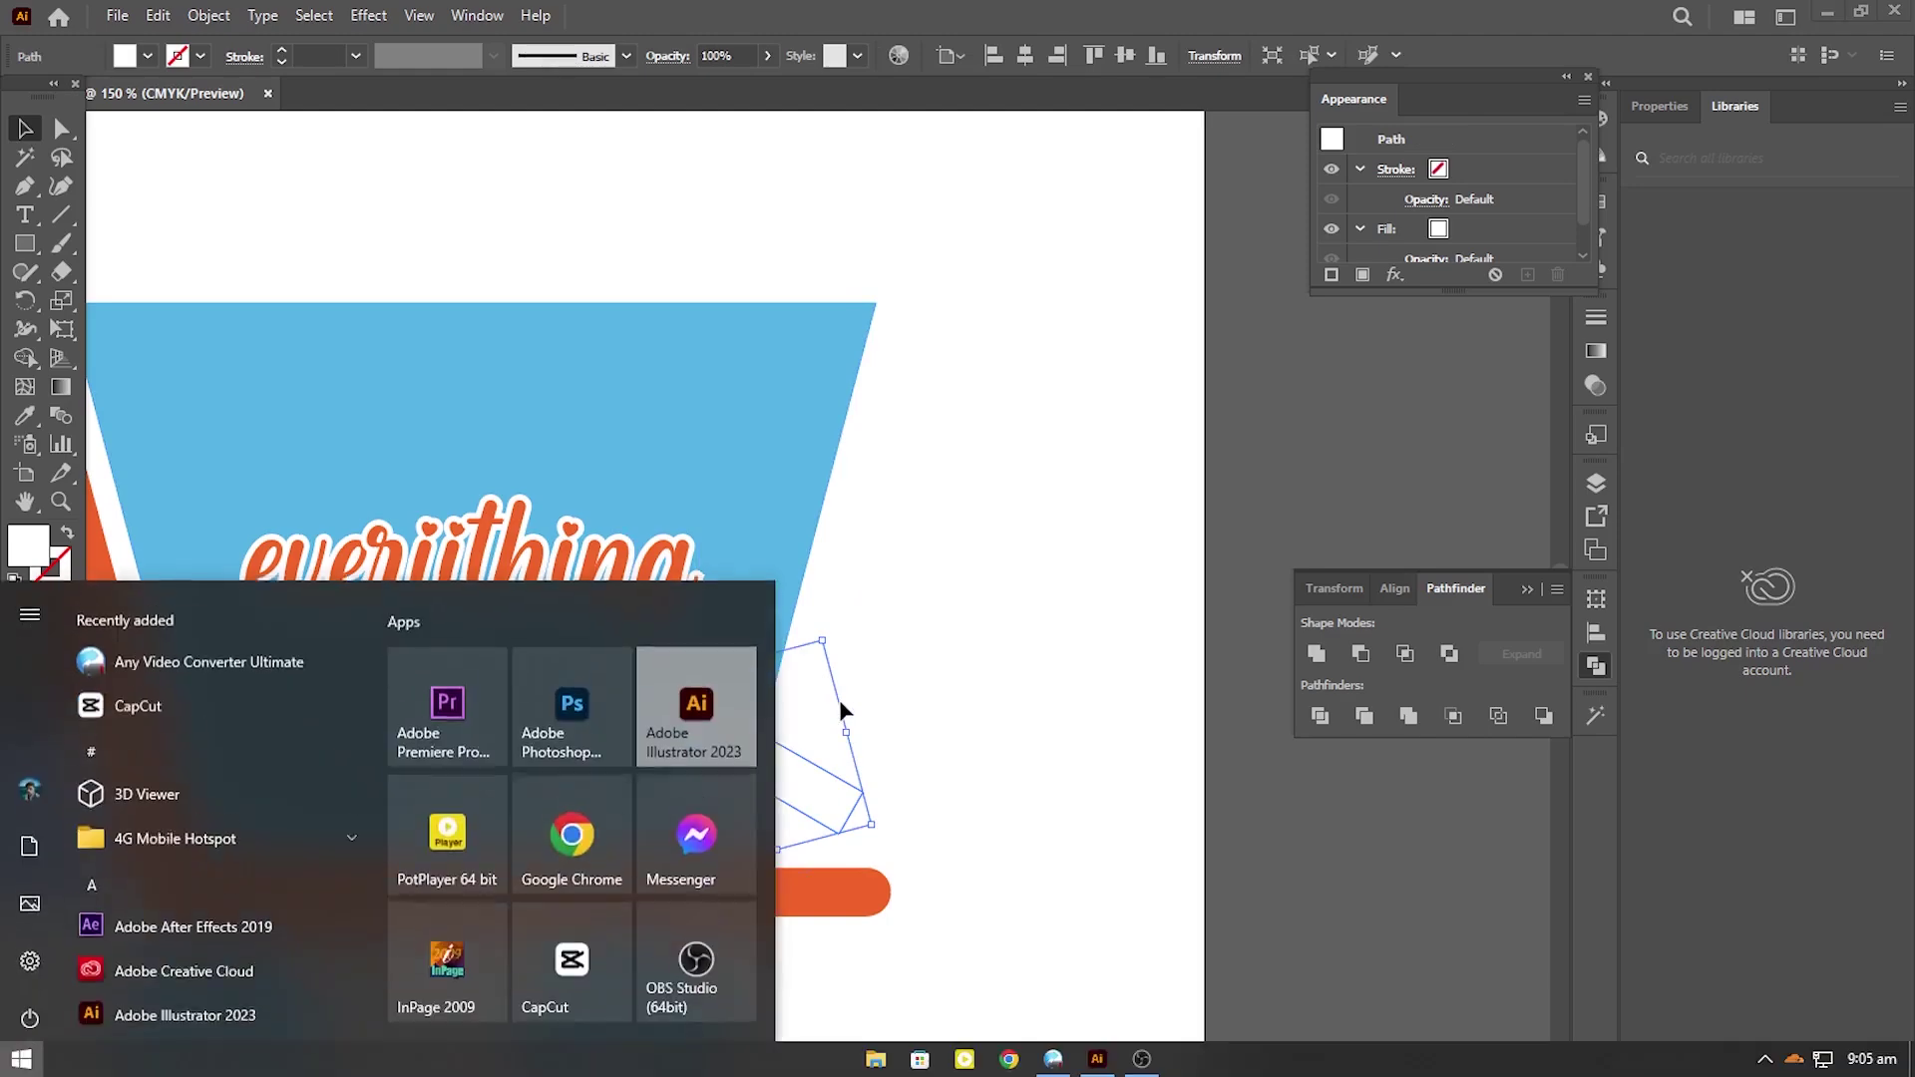
drag(699, 738, 740, 754)
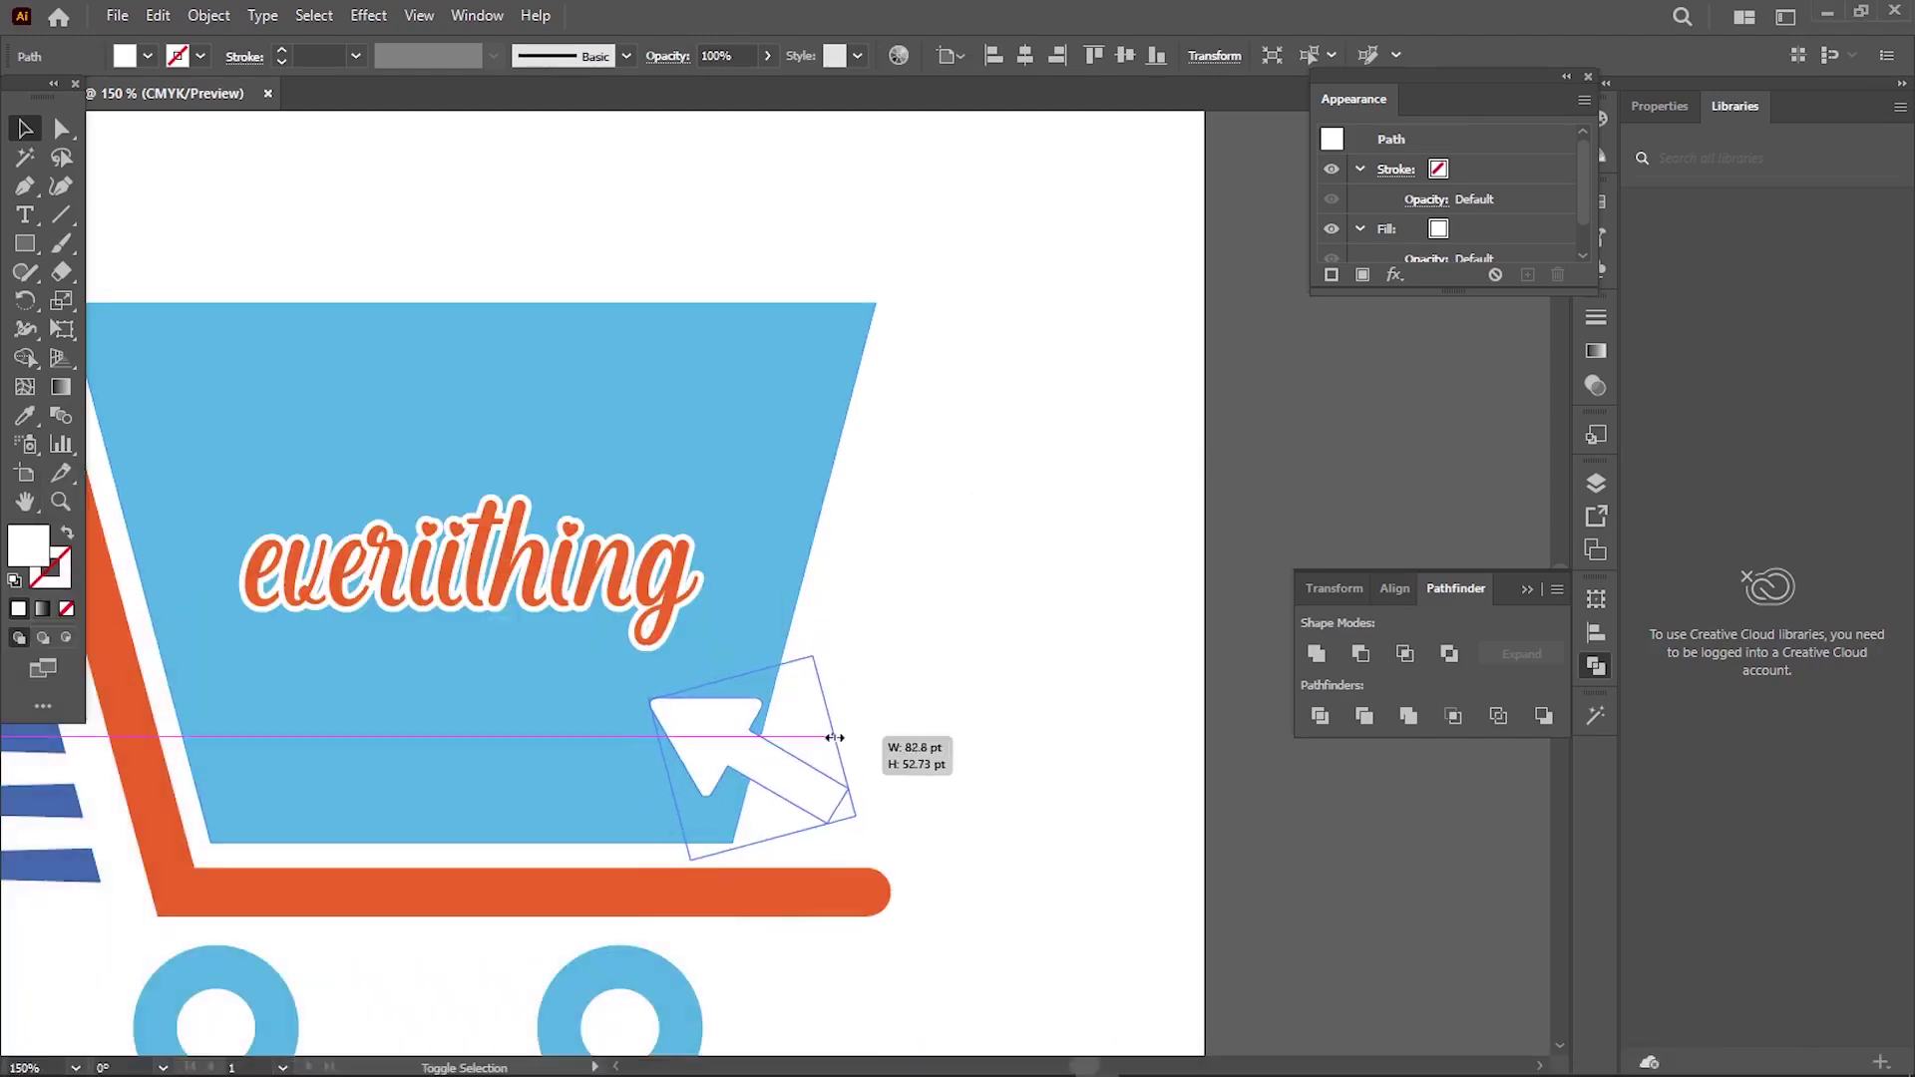
- Zoom out and select the arrow together with the blue basket
key(ctrl+1)
click(798, 703)
click(898, 709)
key(ctrl+z)
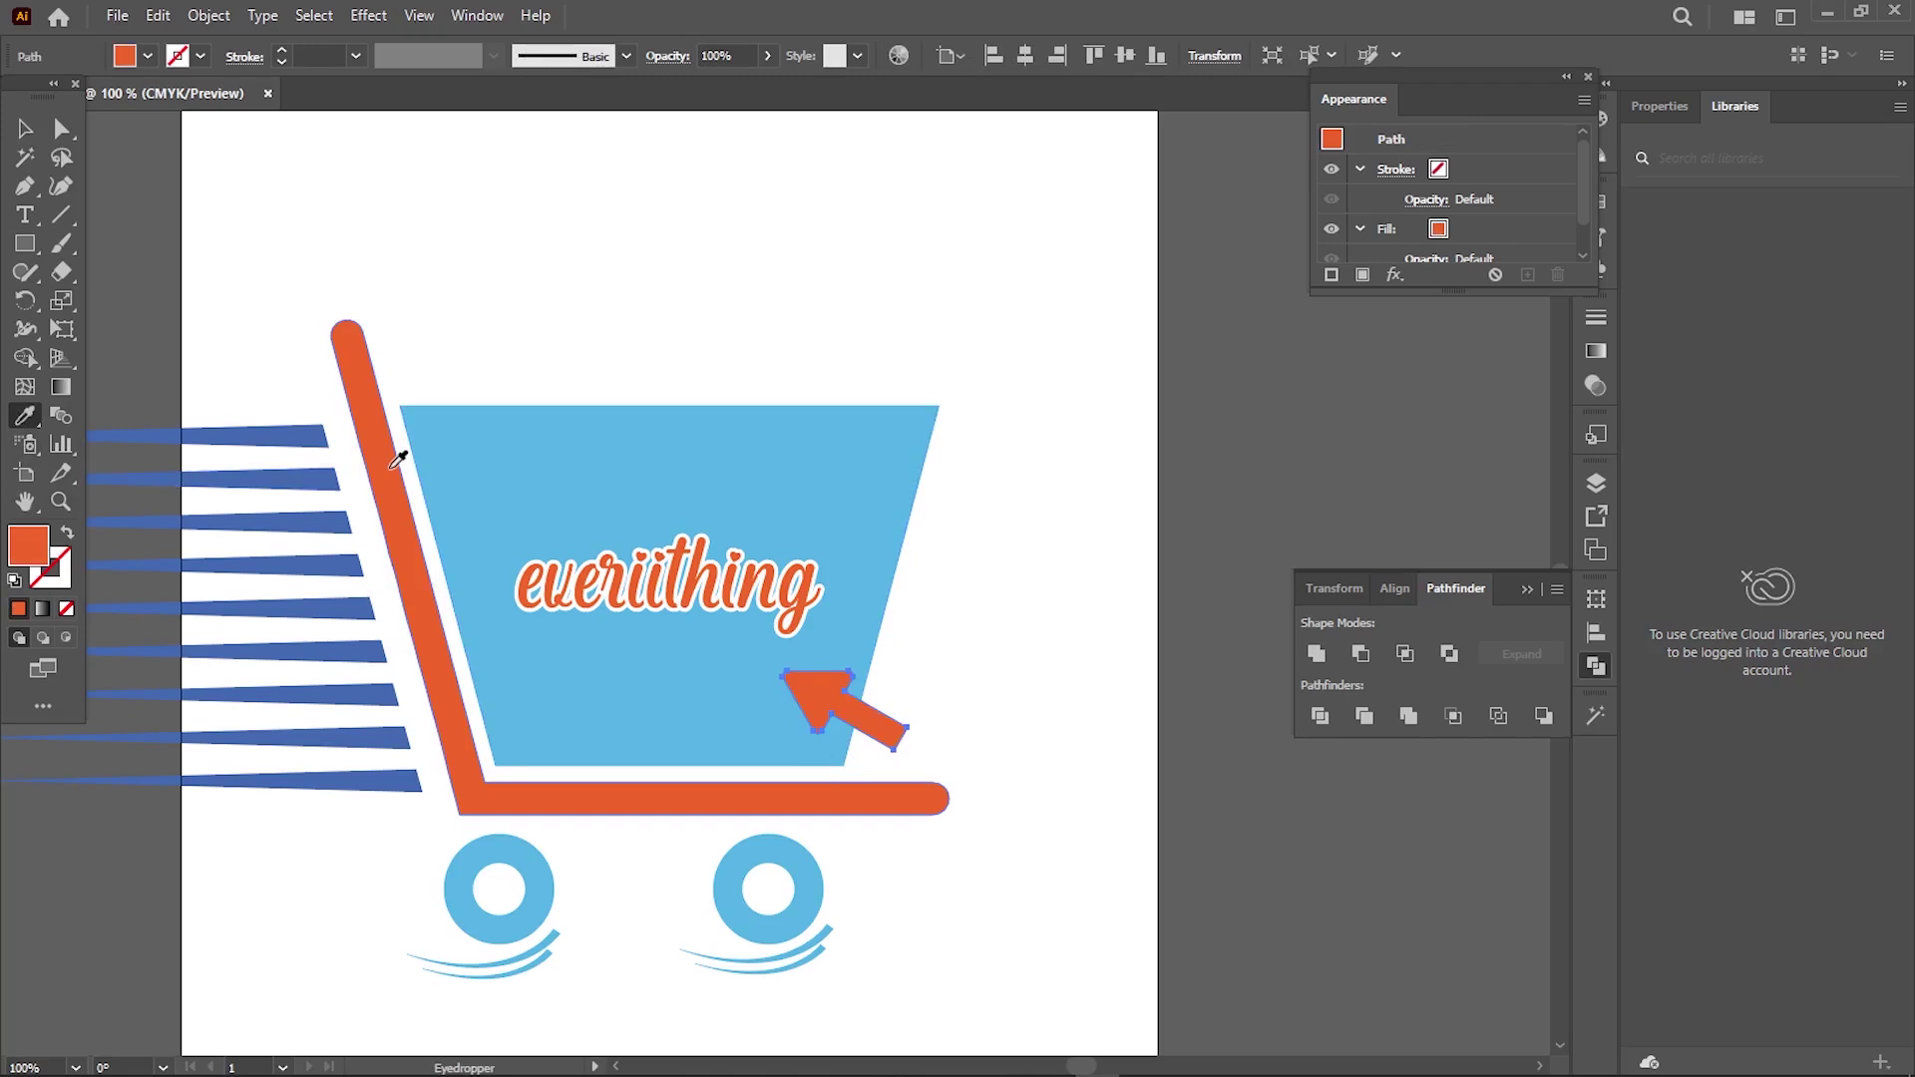
click(25, 130)
shift+click(649, 698)
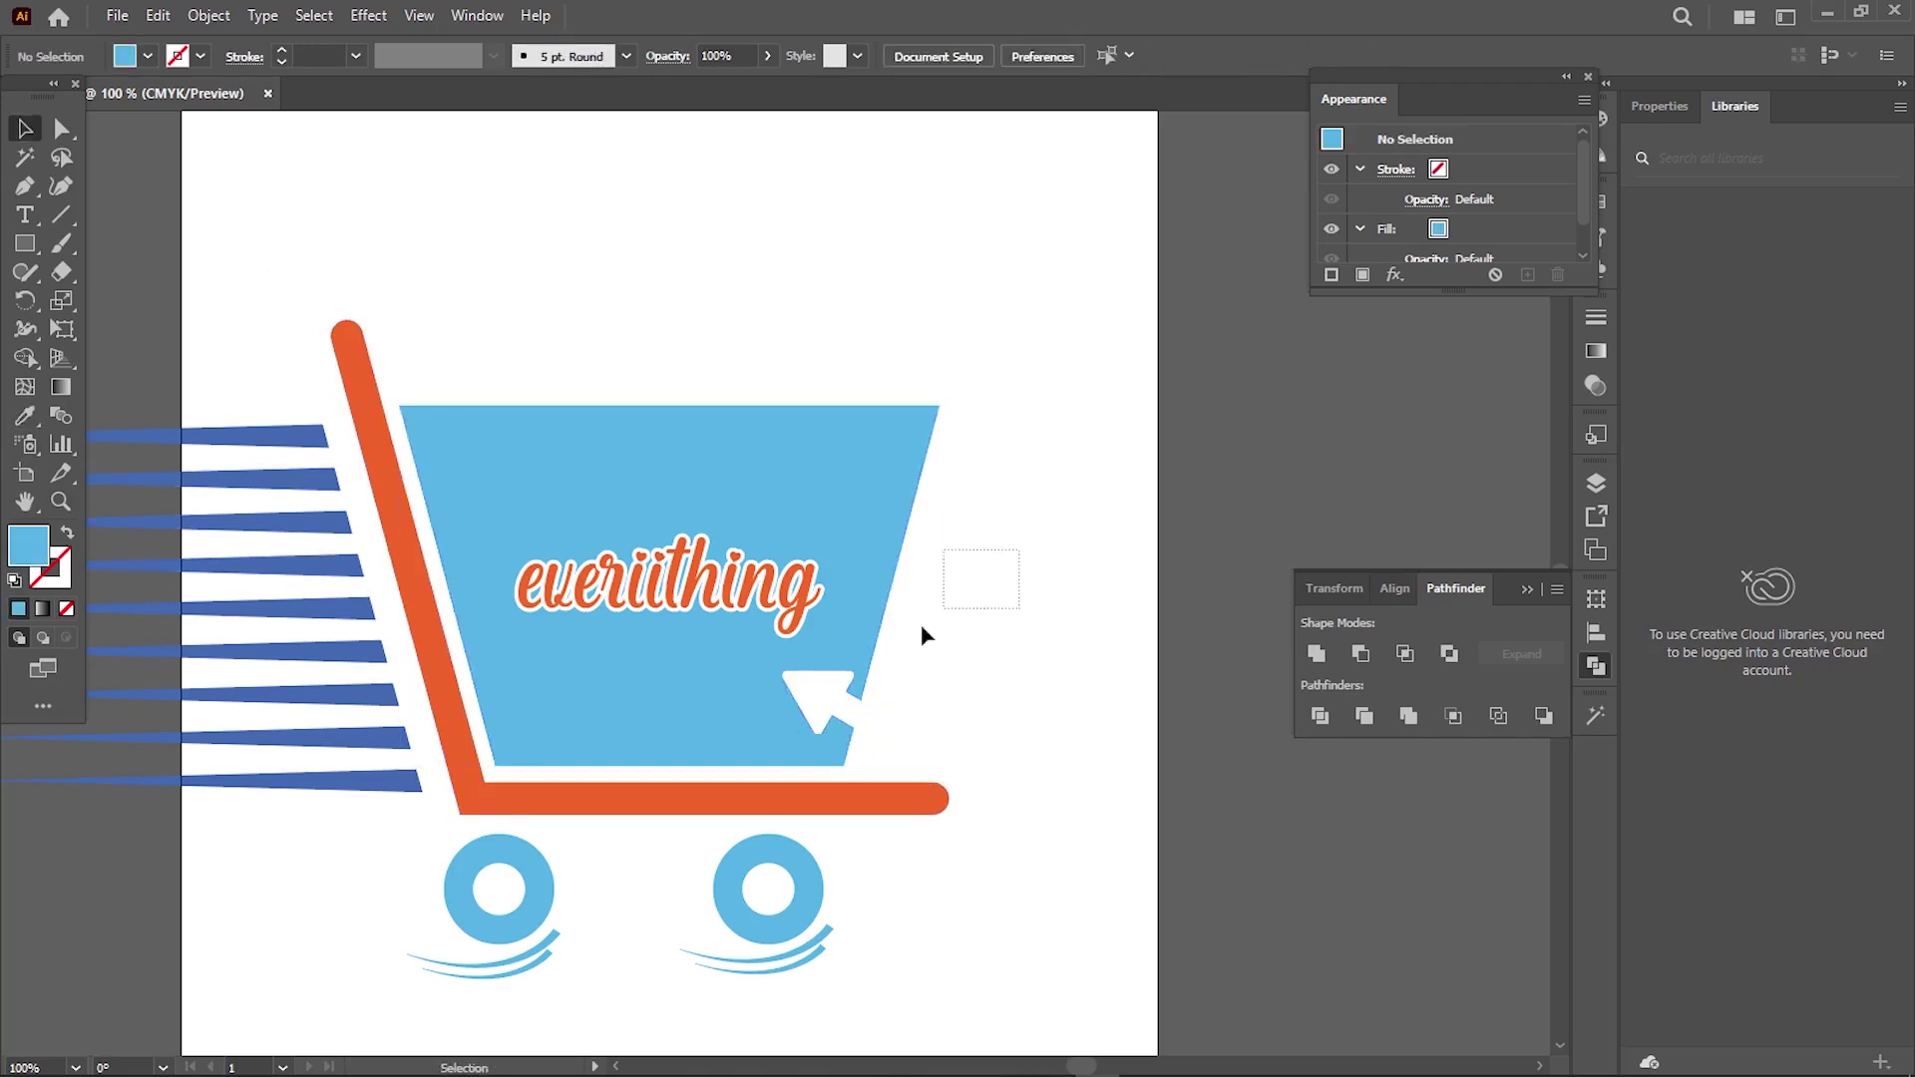
- Remove the arrow part outside the basket with Shape Builder and select the basket corners for rounding
key(shift+m)
alt+click(878, 726)
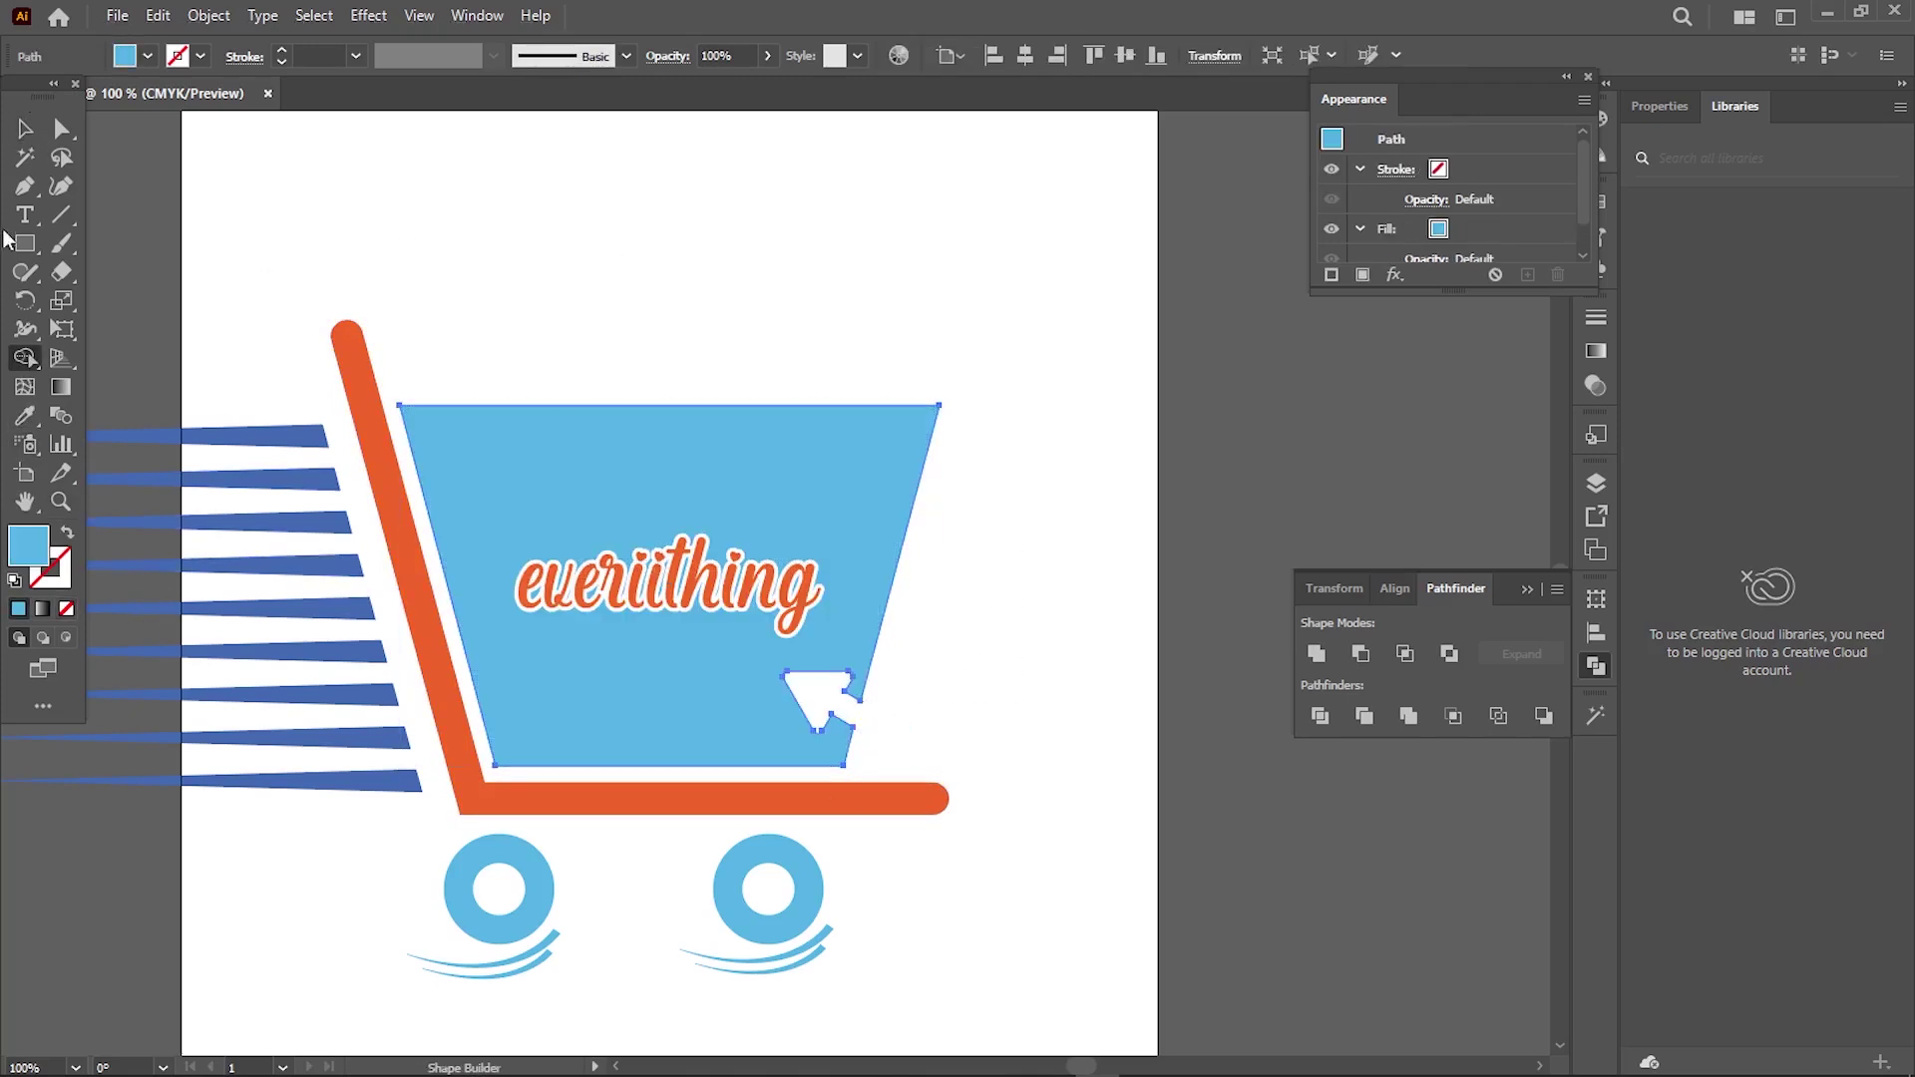
key(ctrl+shift+a)
key(v)
click(928, 407)
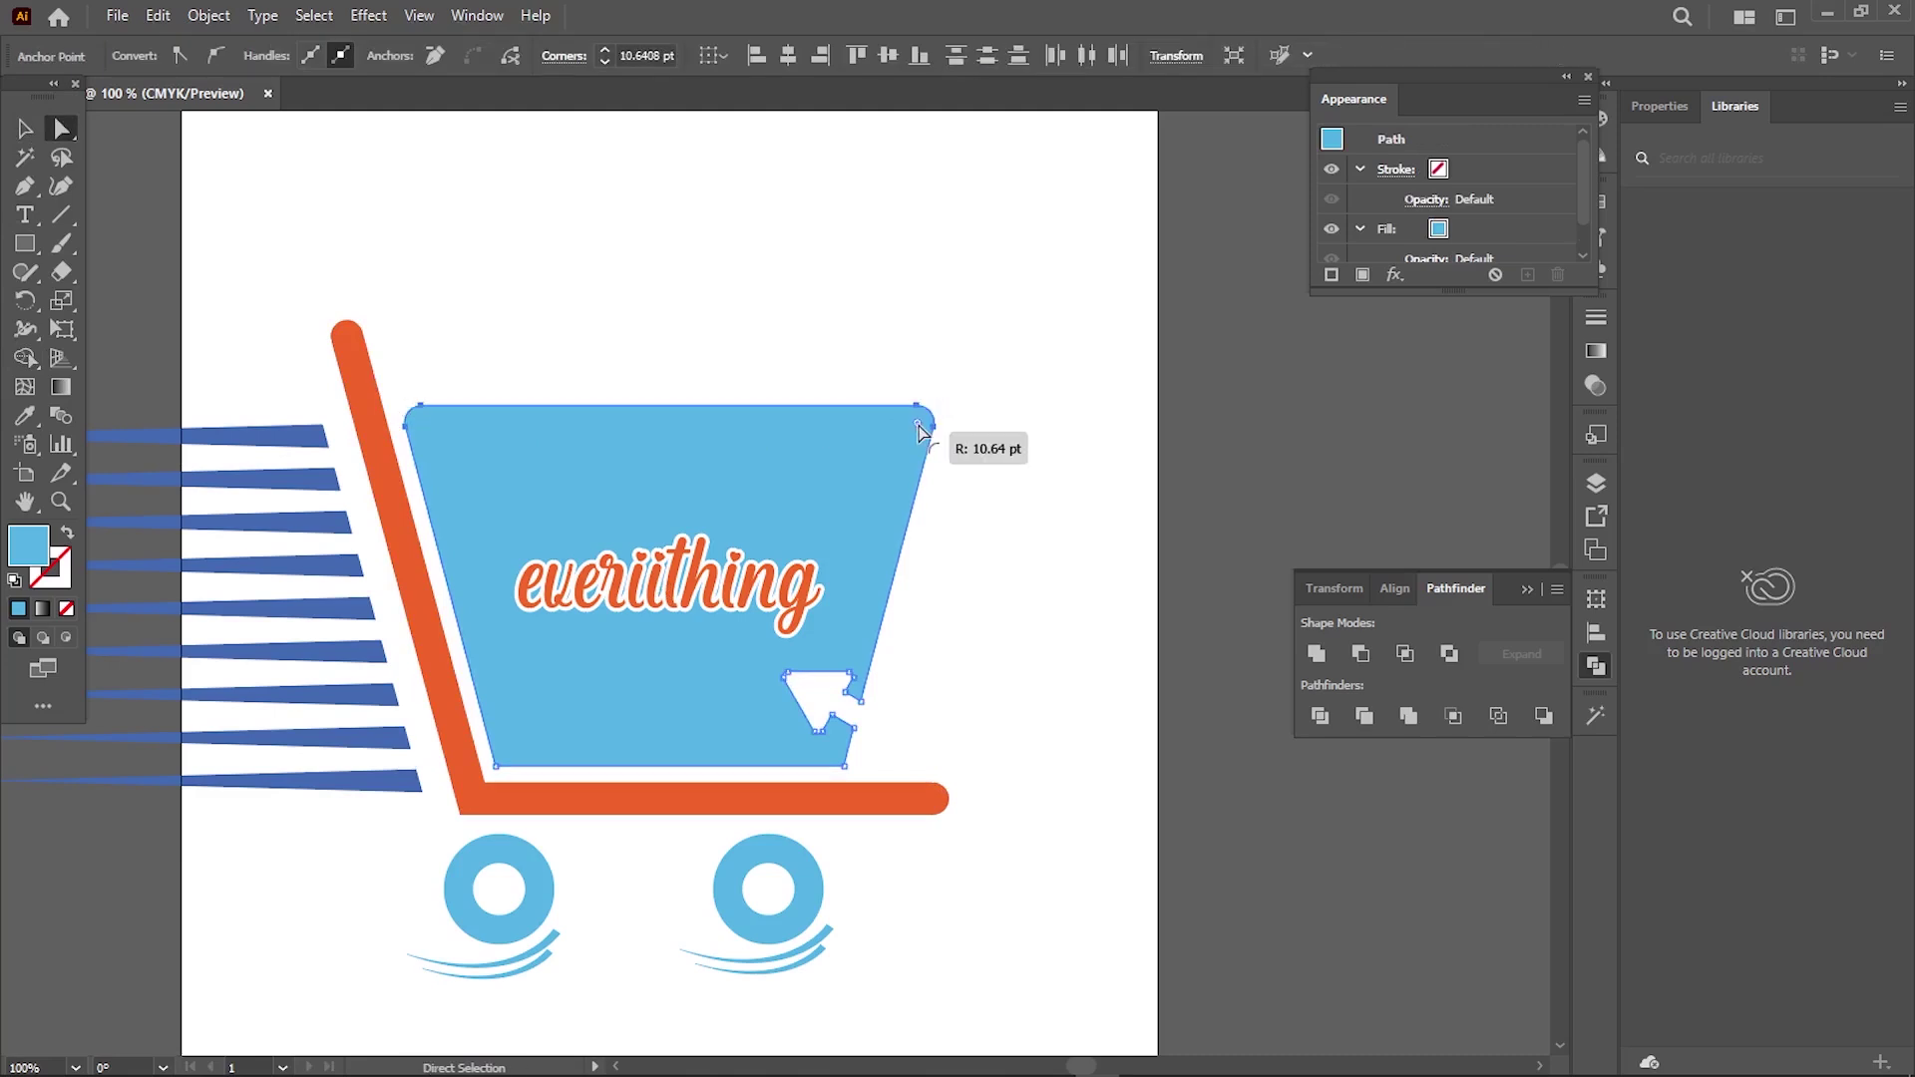
- Turn the speed lines orange by sampling the handle's colour with the Eyedropper
key(ctrl+minus)
drag(718, 698, 355, 453)
key(i)
click(691, 448)
key(ctrl+shift+a)
key(v)
- Move the whole logo, outline its strokes, and scale it down proportionally
key(ctrl+minus)
key(ctrl+a)
drag(827, 369, 913, 413)
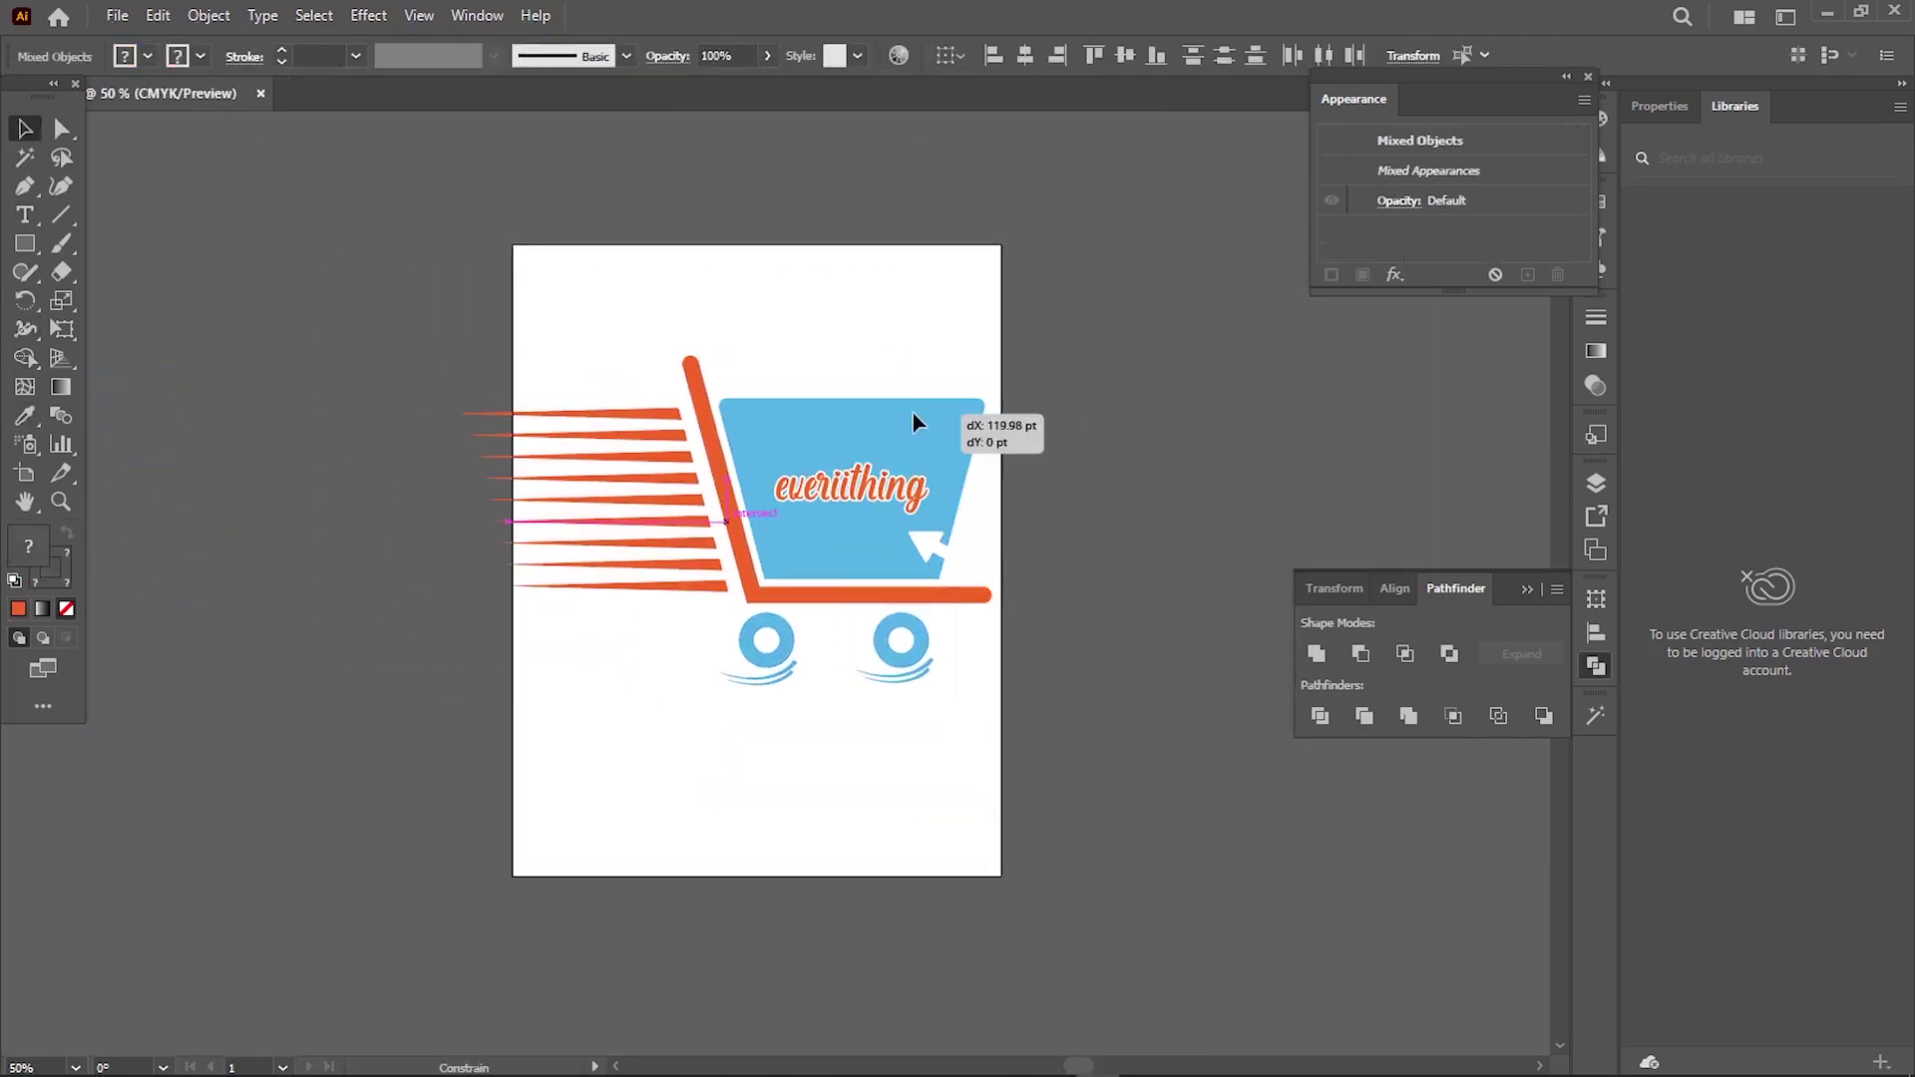
click(209, 15)
click(576, 673)
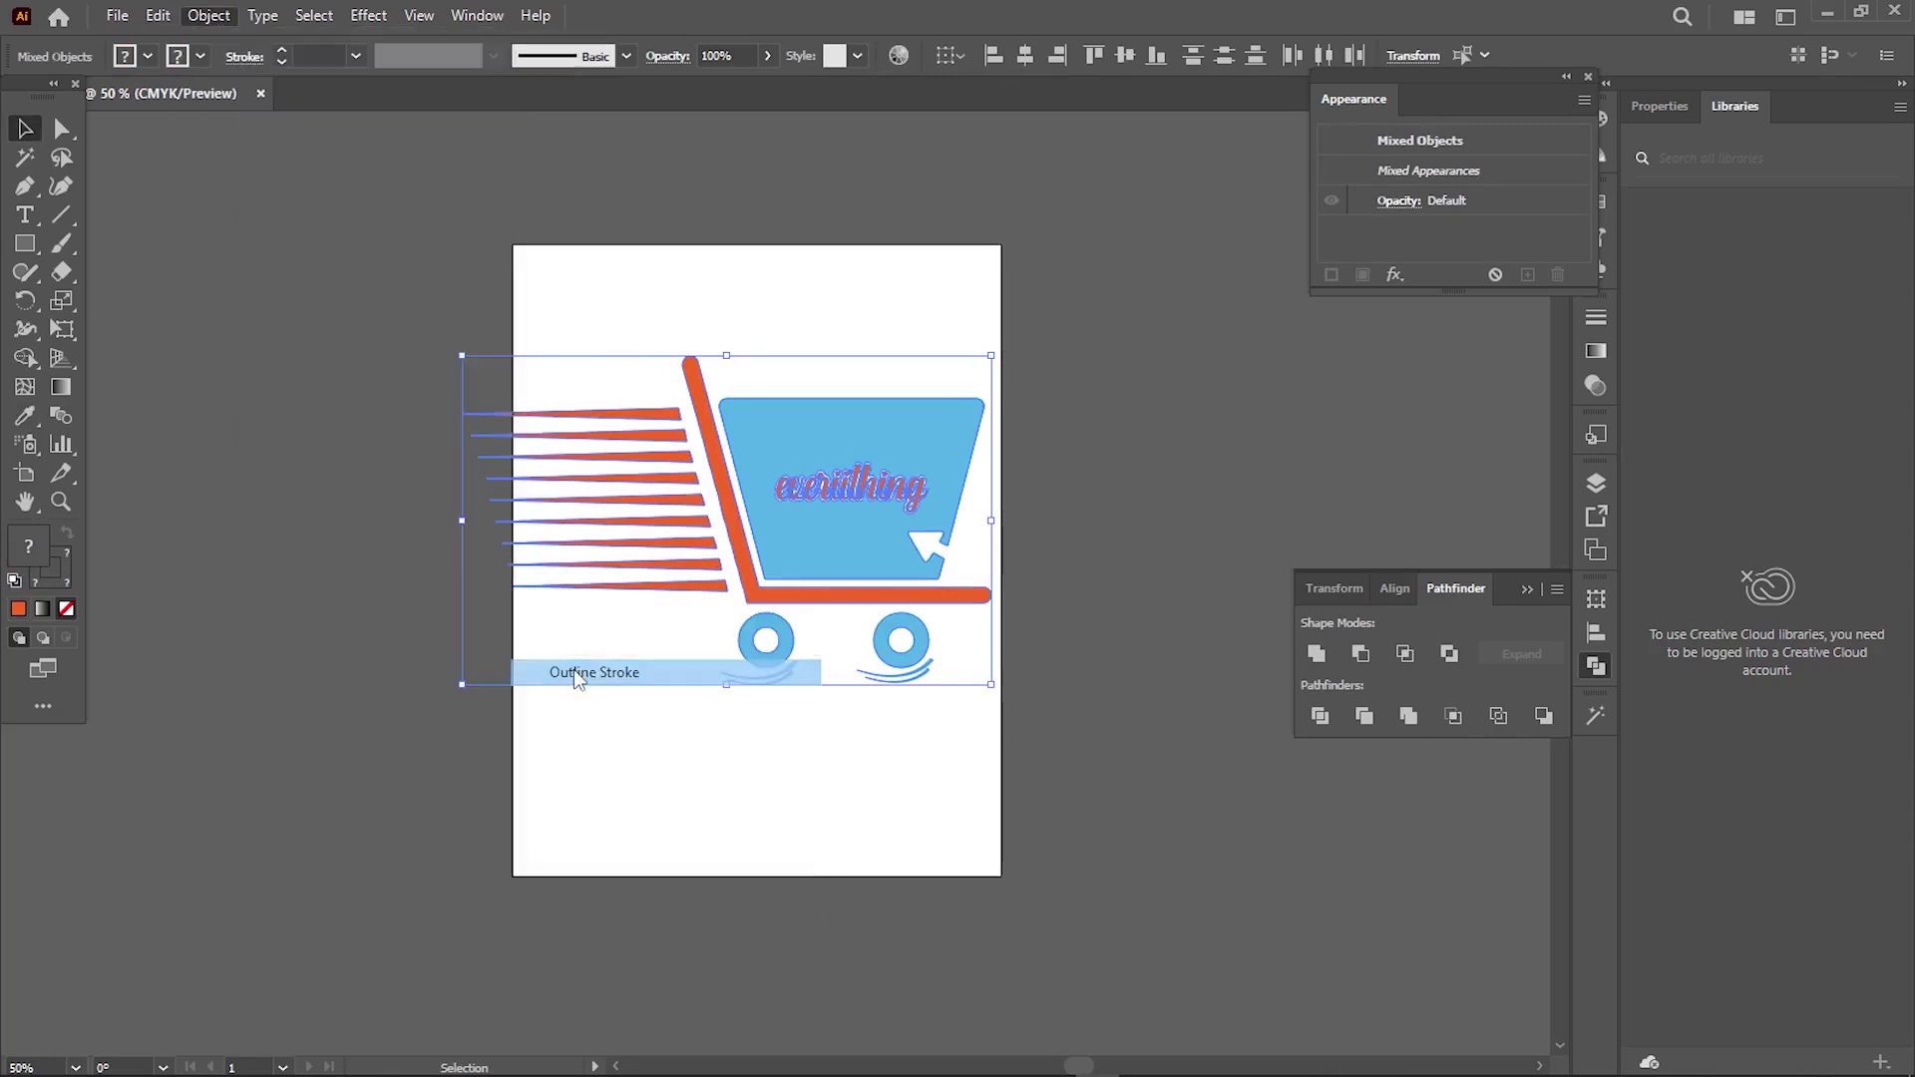
drag(734, 356, 727, 399)
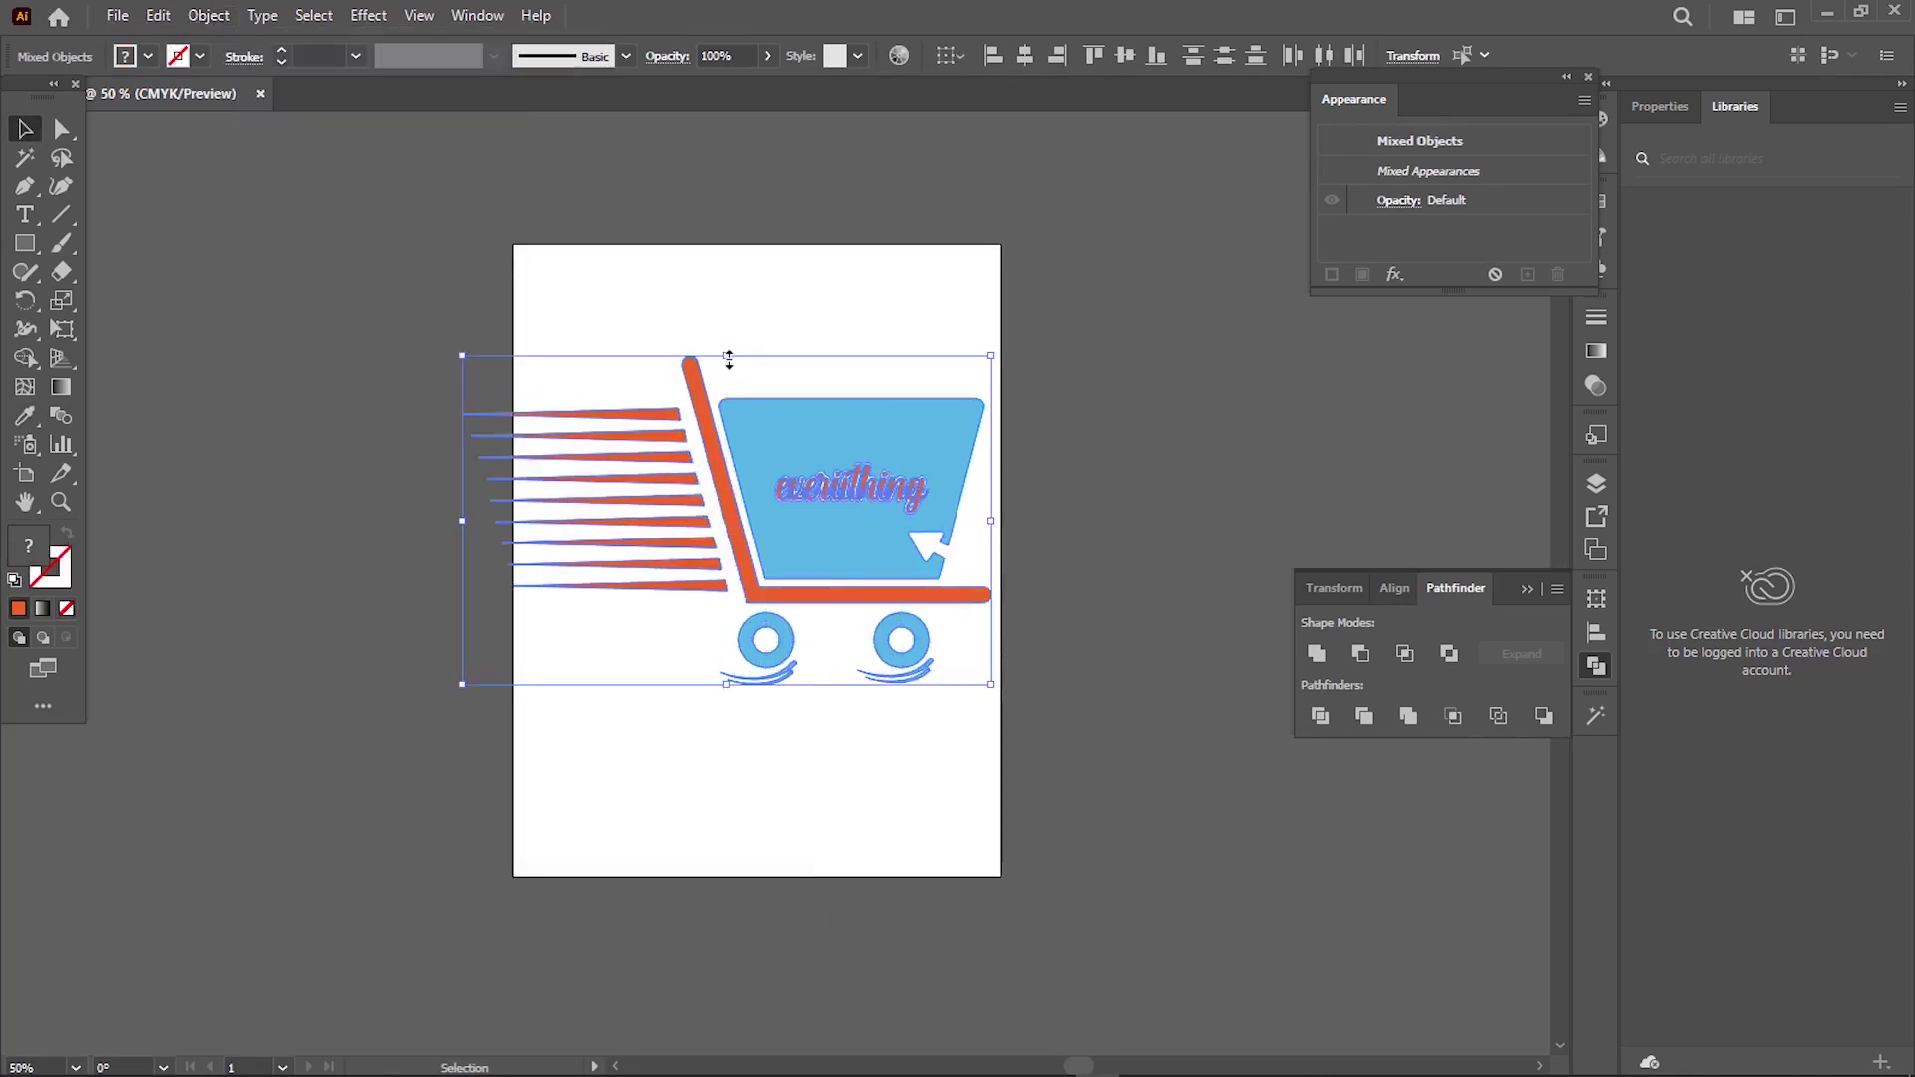
click(734, 674)
- Draw a page-sized rectangle with no fill or stroke
key(ctrl+equal)
key(m)
drag(357, 173, 1007, 839)
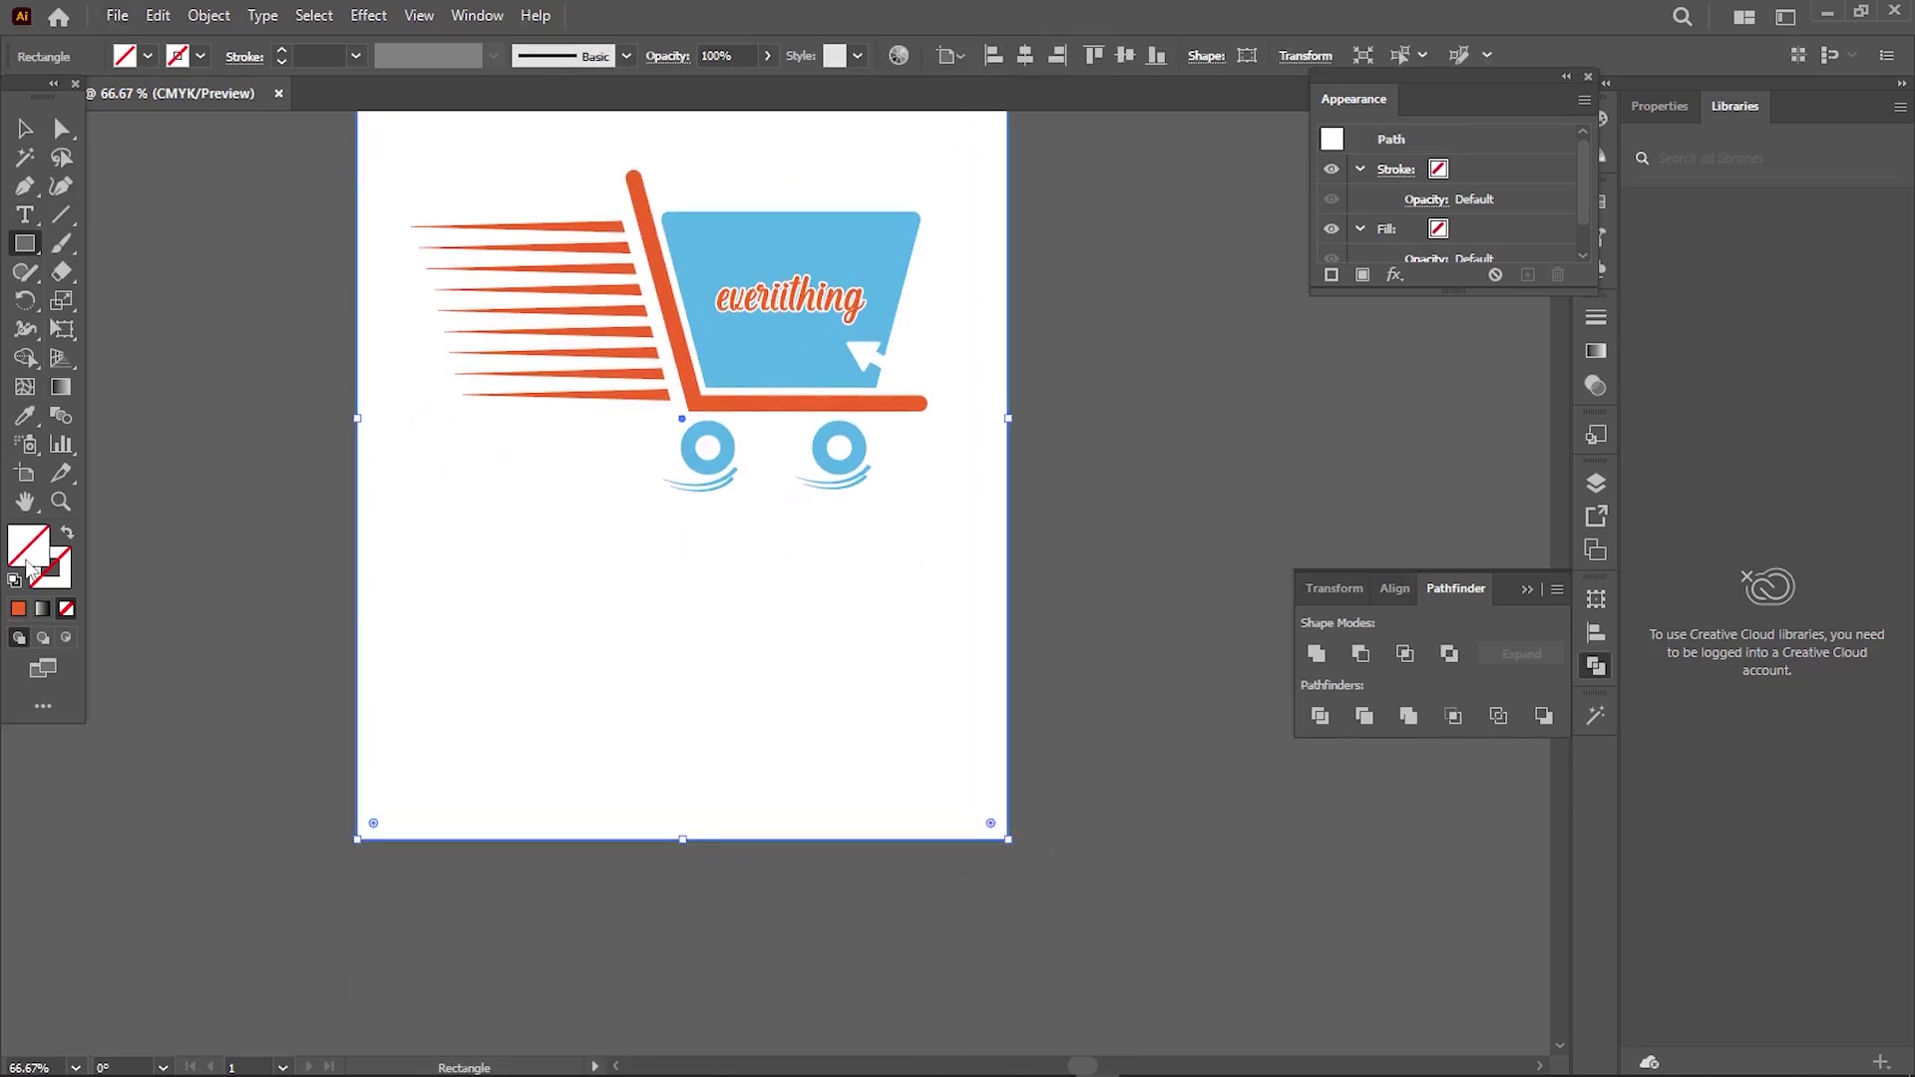
- Fill the rectangle blue and apply the Texturizer texture effect
double_click(30, 568)
click(1369, 650)
click(1417, 750)
click(1374, 623)
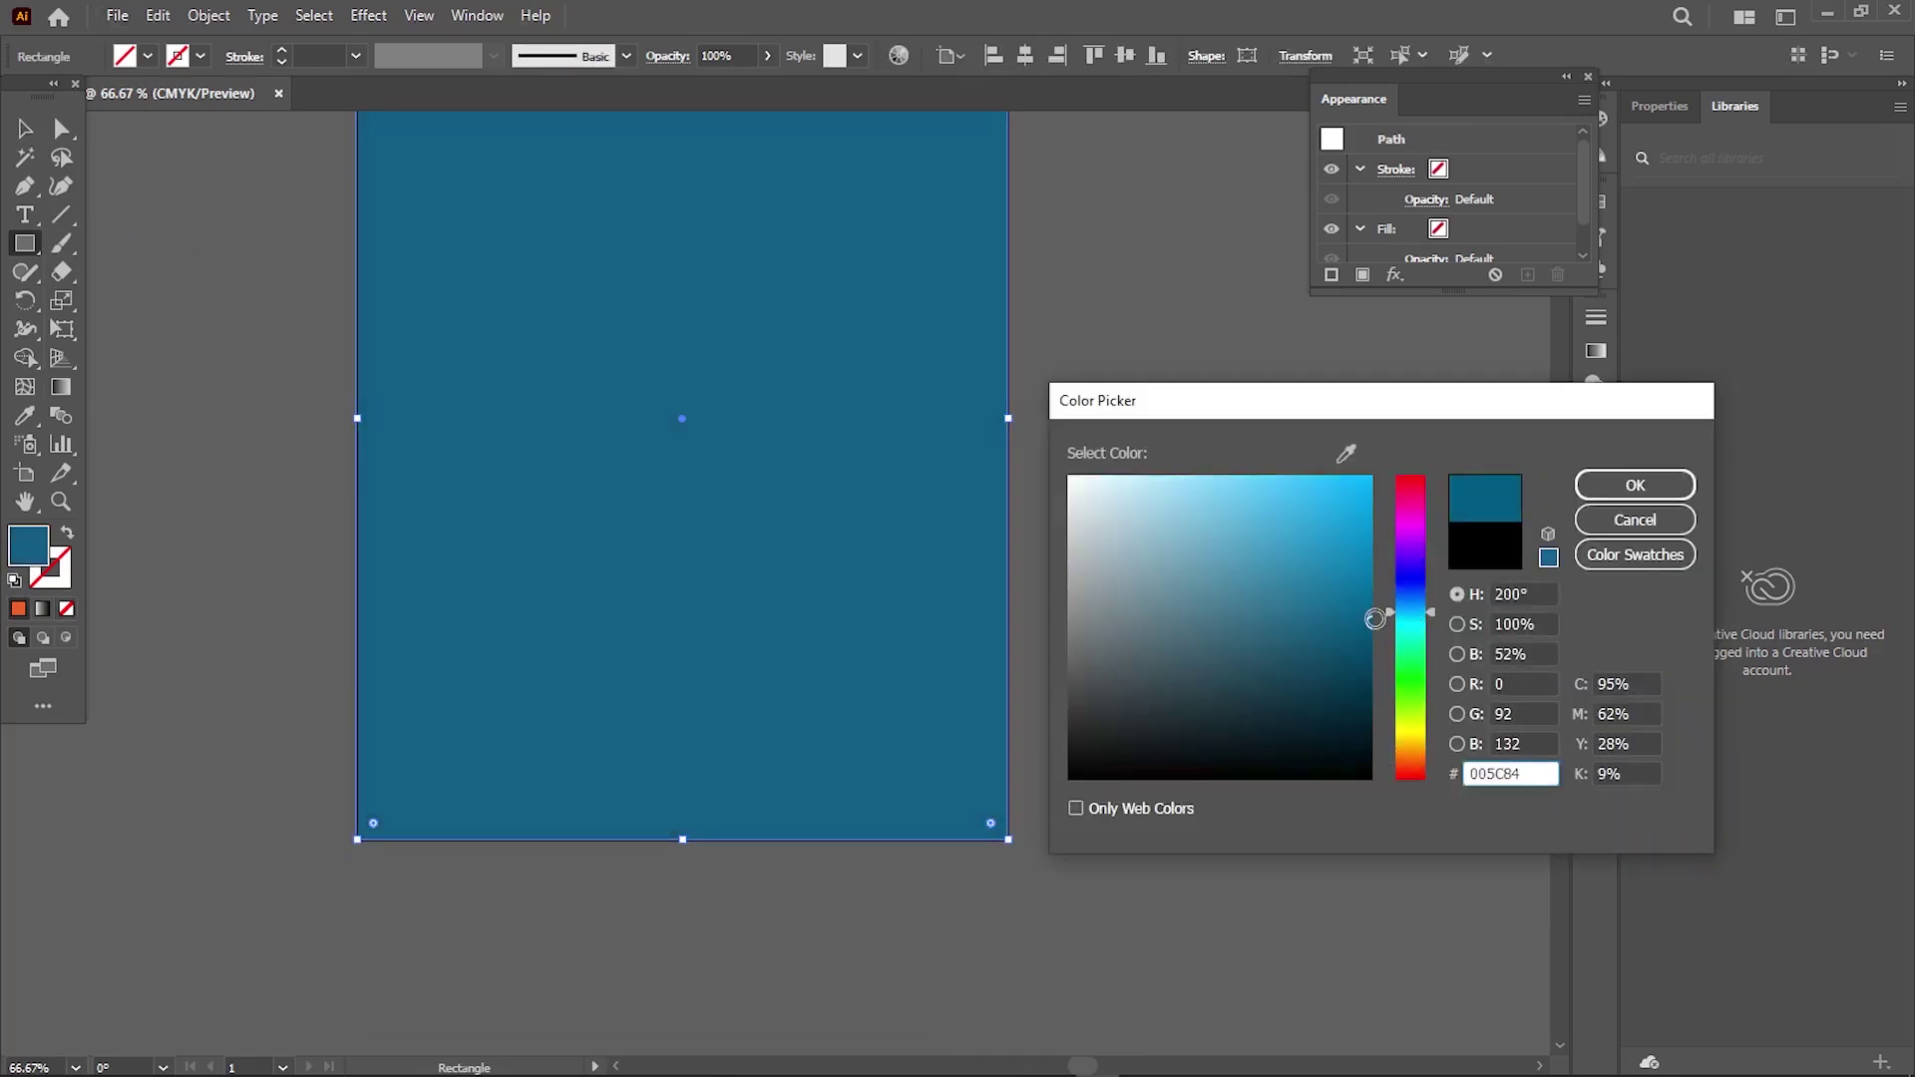
click(1635, 485)
click(368, 15)
click(691, 664)
key(Return)
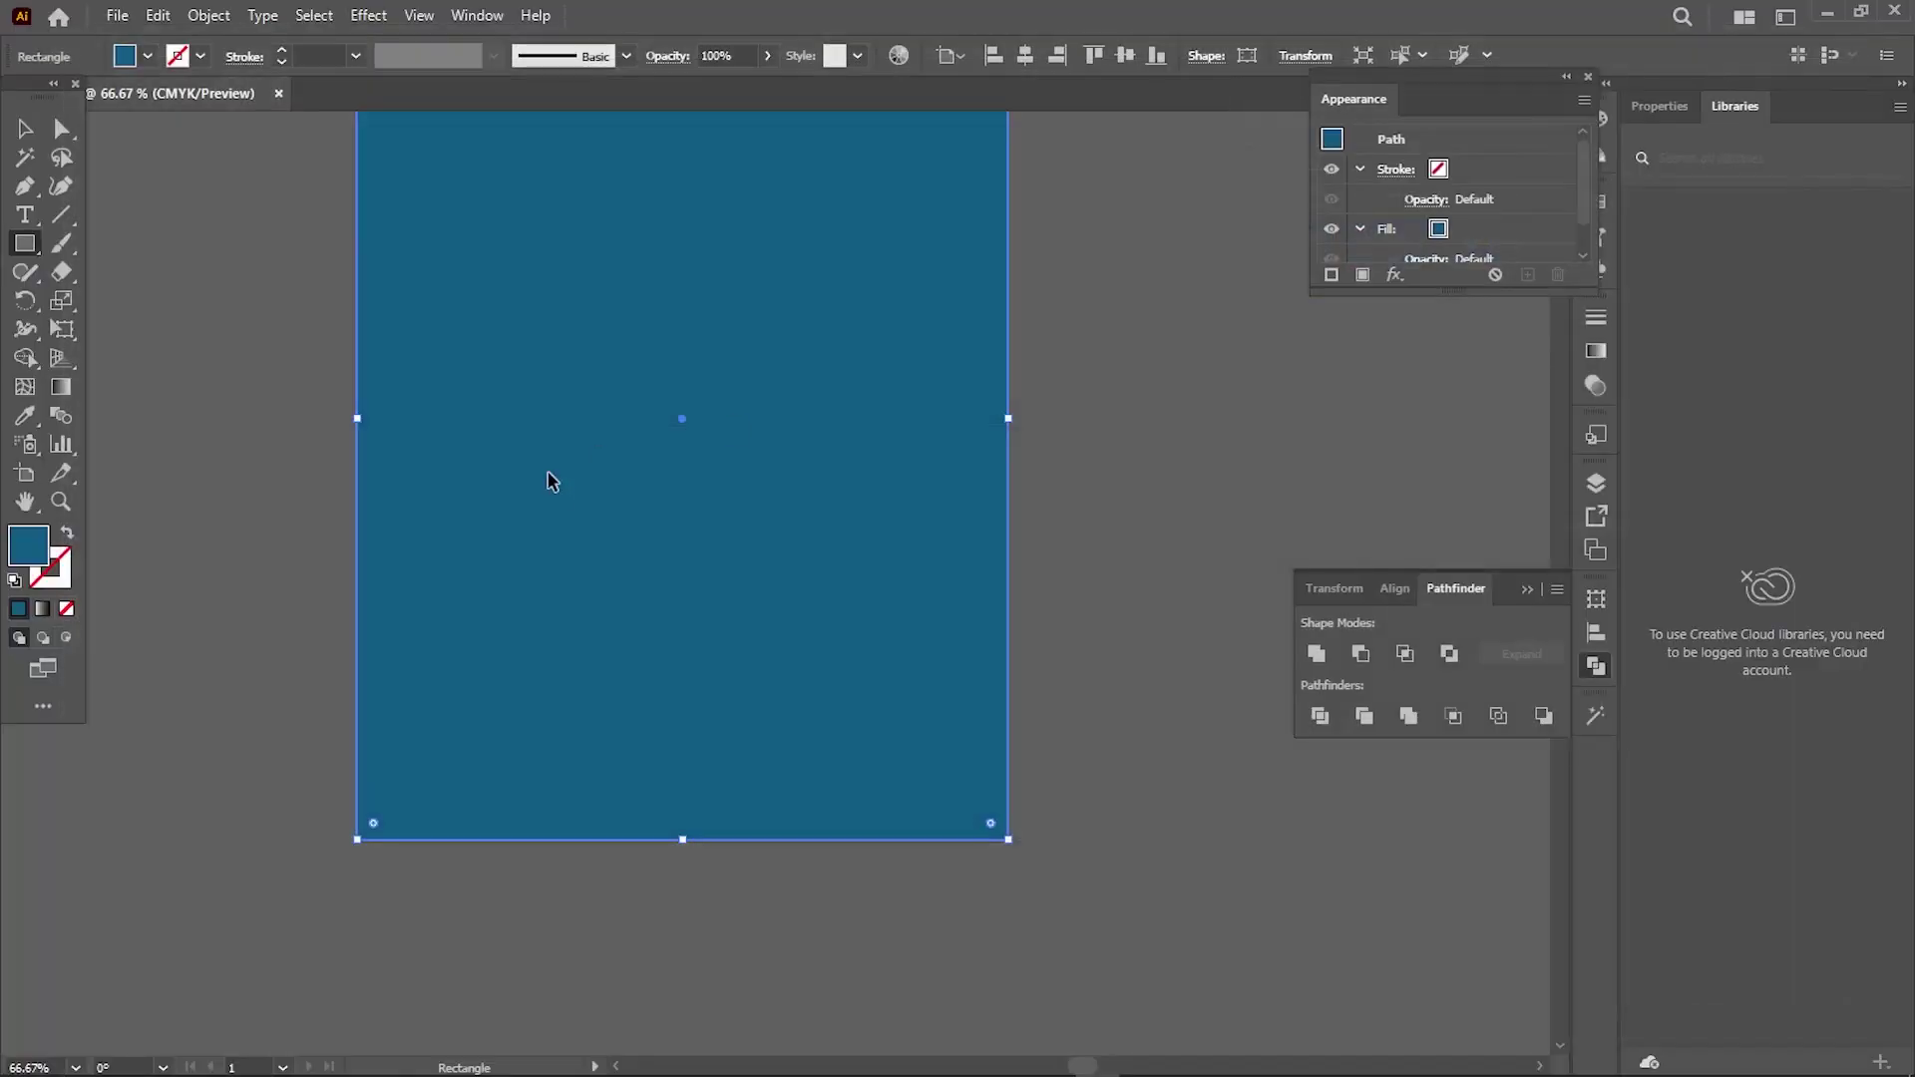
- Send the rectangle behind the logo and change its fill to cream F5EFD6
right_click(552, 479)
click(912, 917)
scroll(418, 553, up, 3)
double_click(30, 545)
text(F5EFD6)
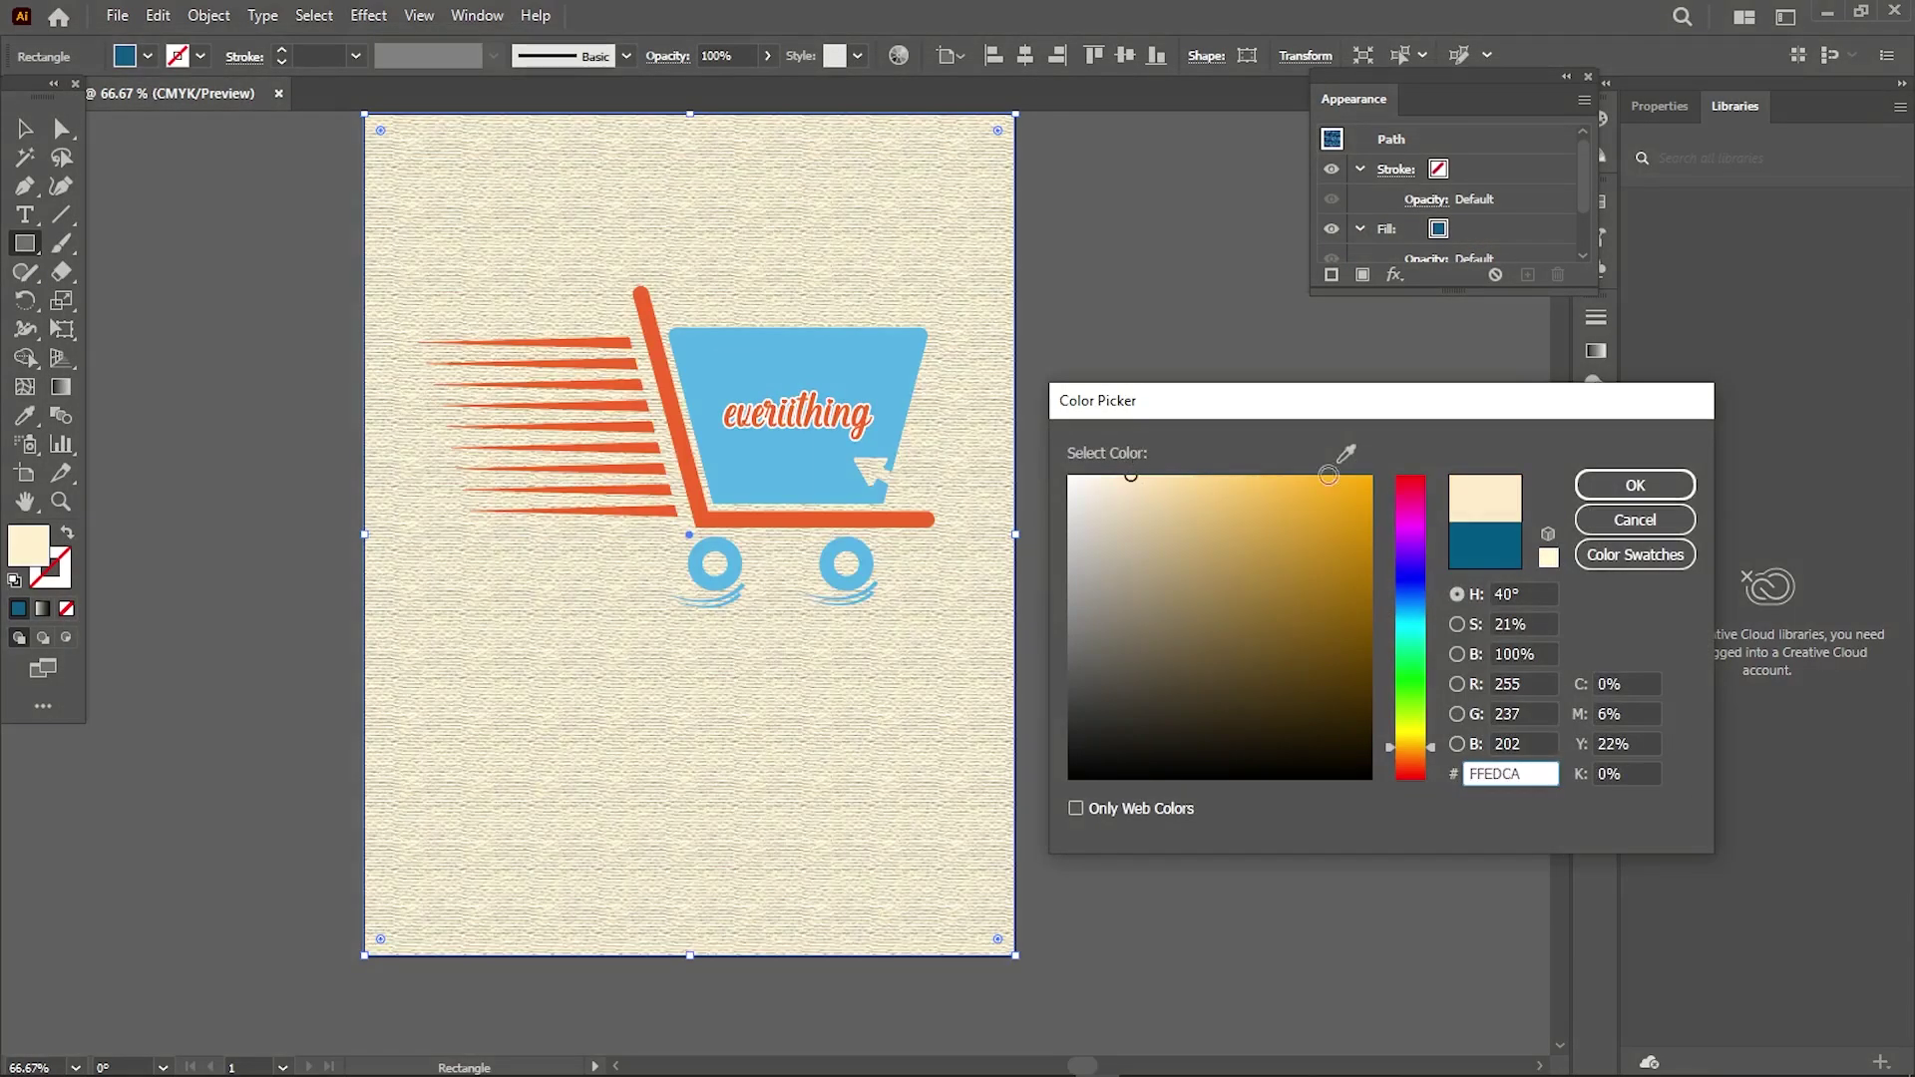
click(1607, 483)
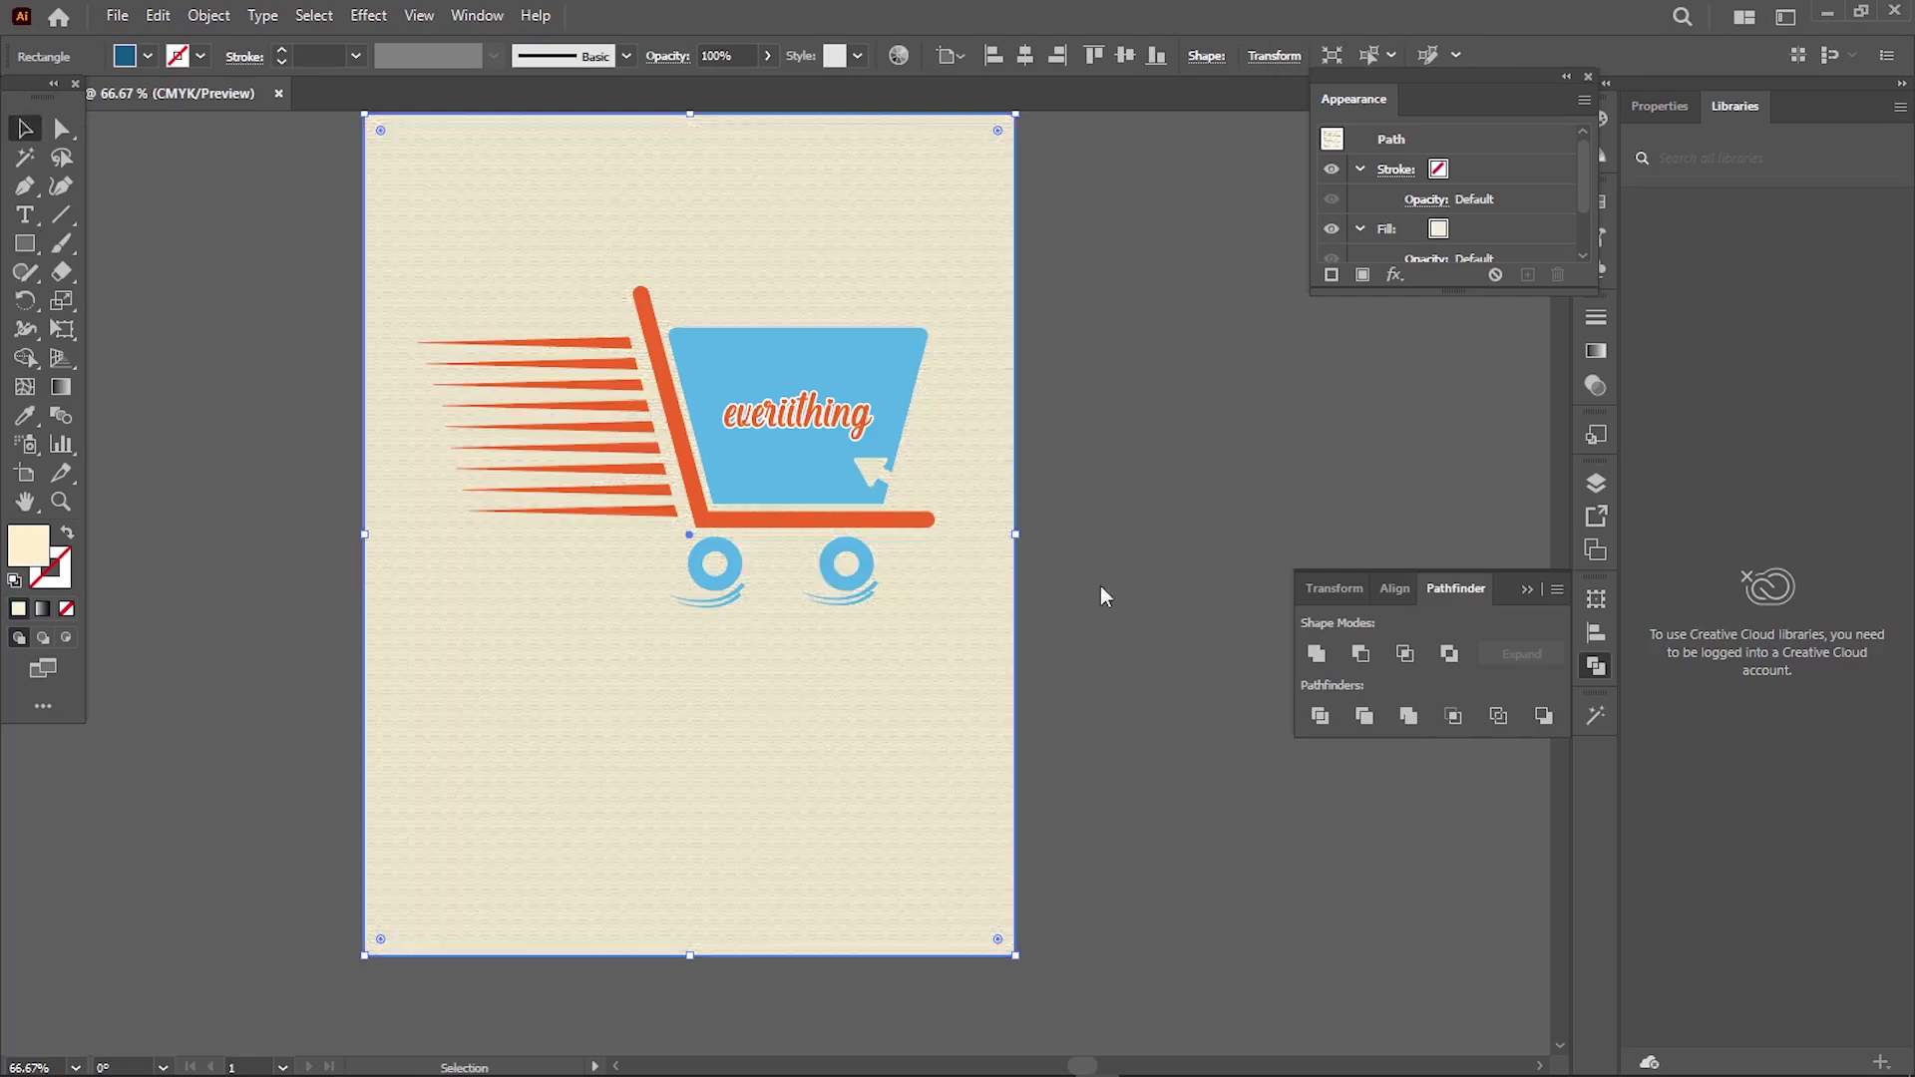
key(v)
key(ctrl+equal)
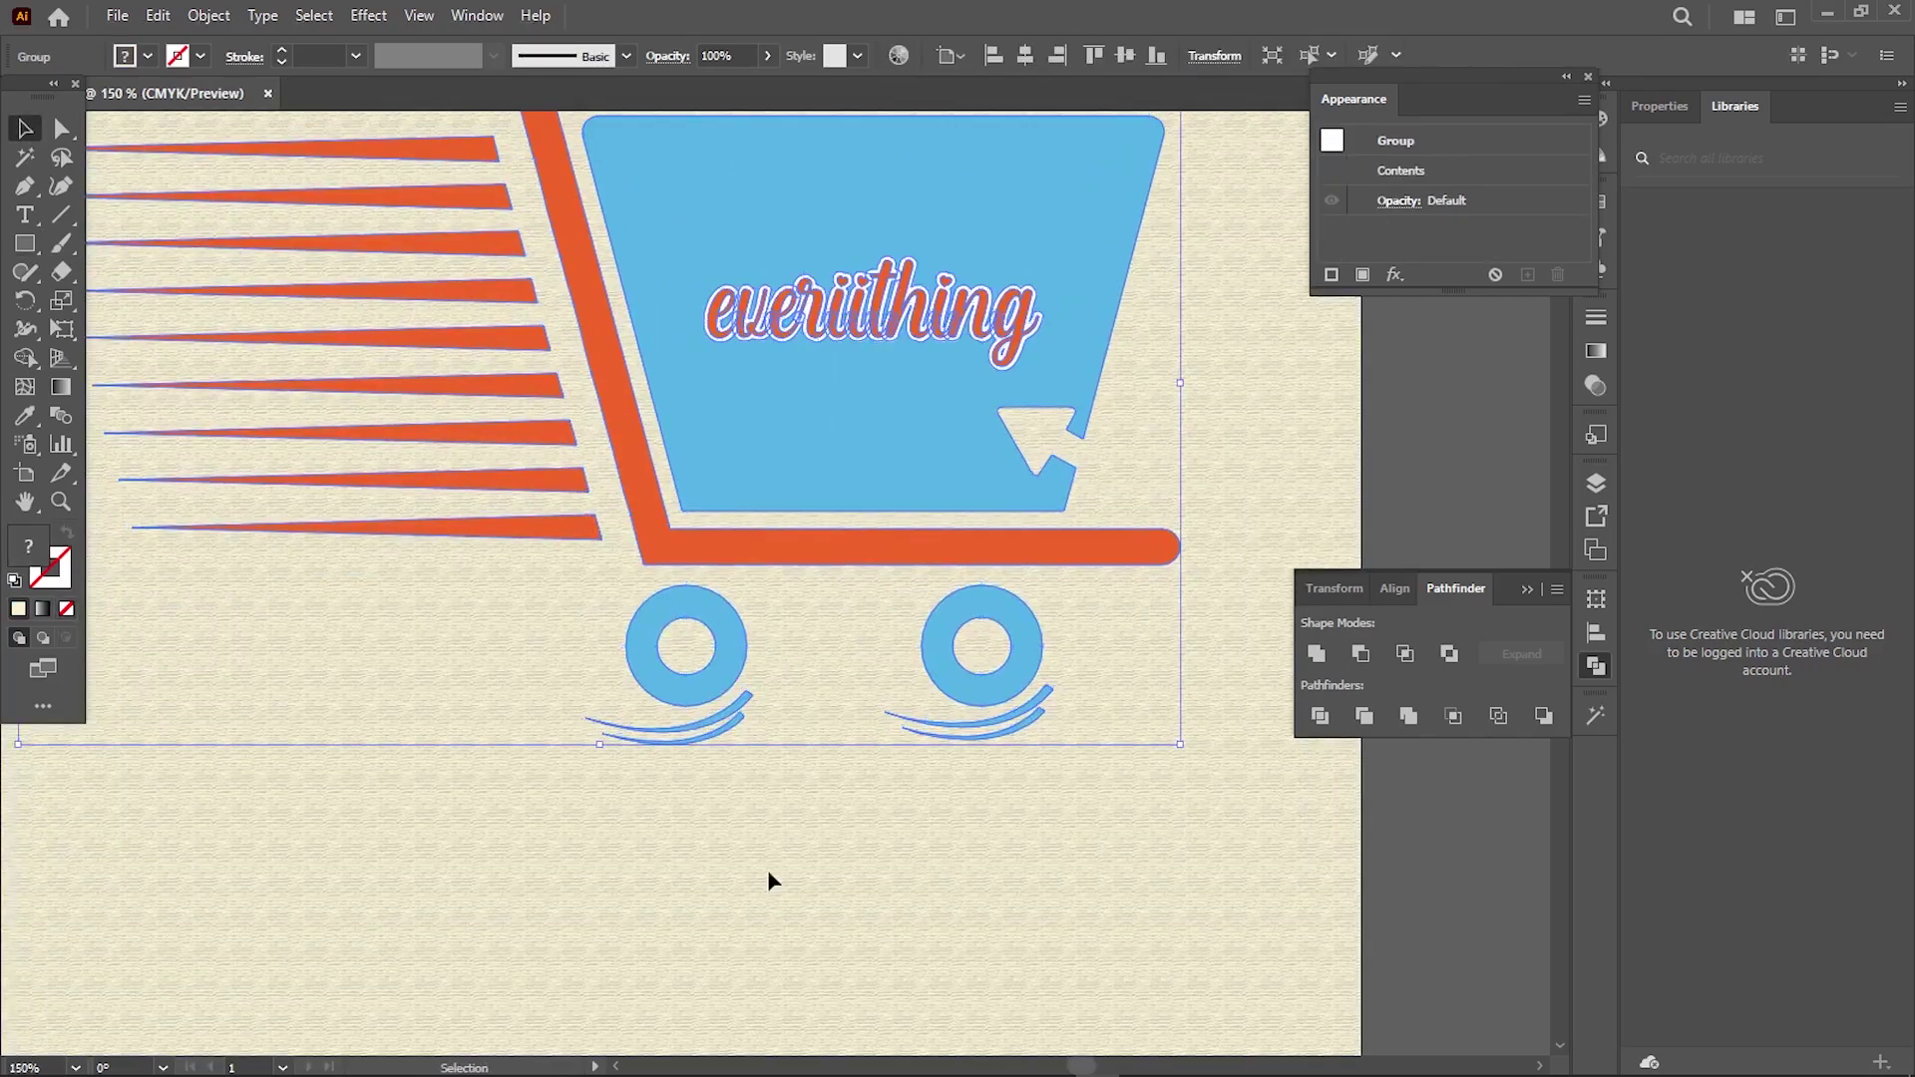
- Add a Drop Shadow to the cart logo, setting X Offset to 0 pt
click(368, 15)
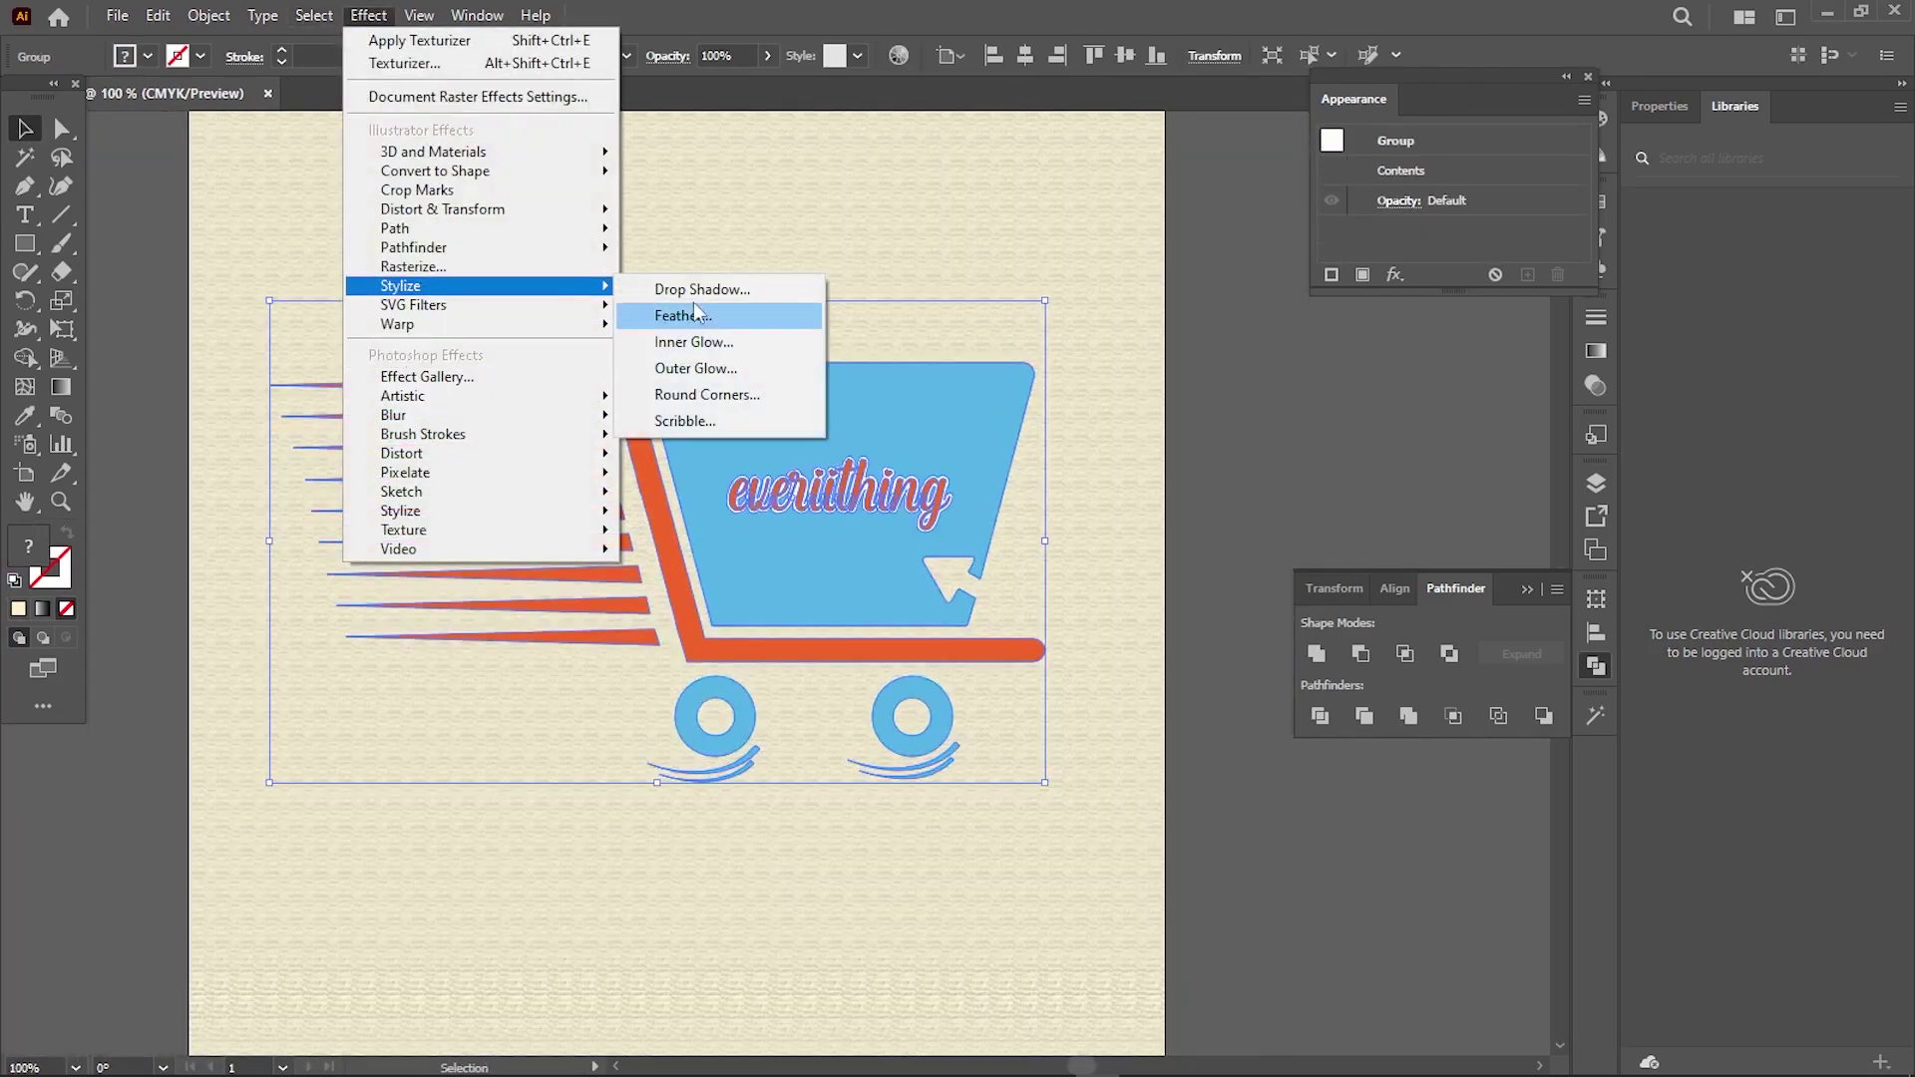
click(688, 290)
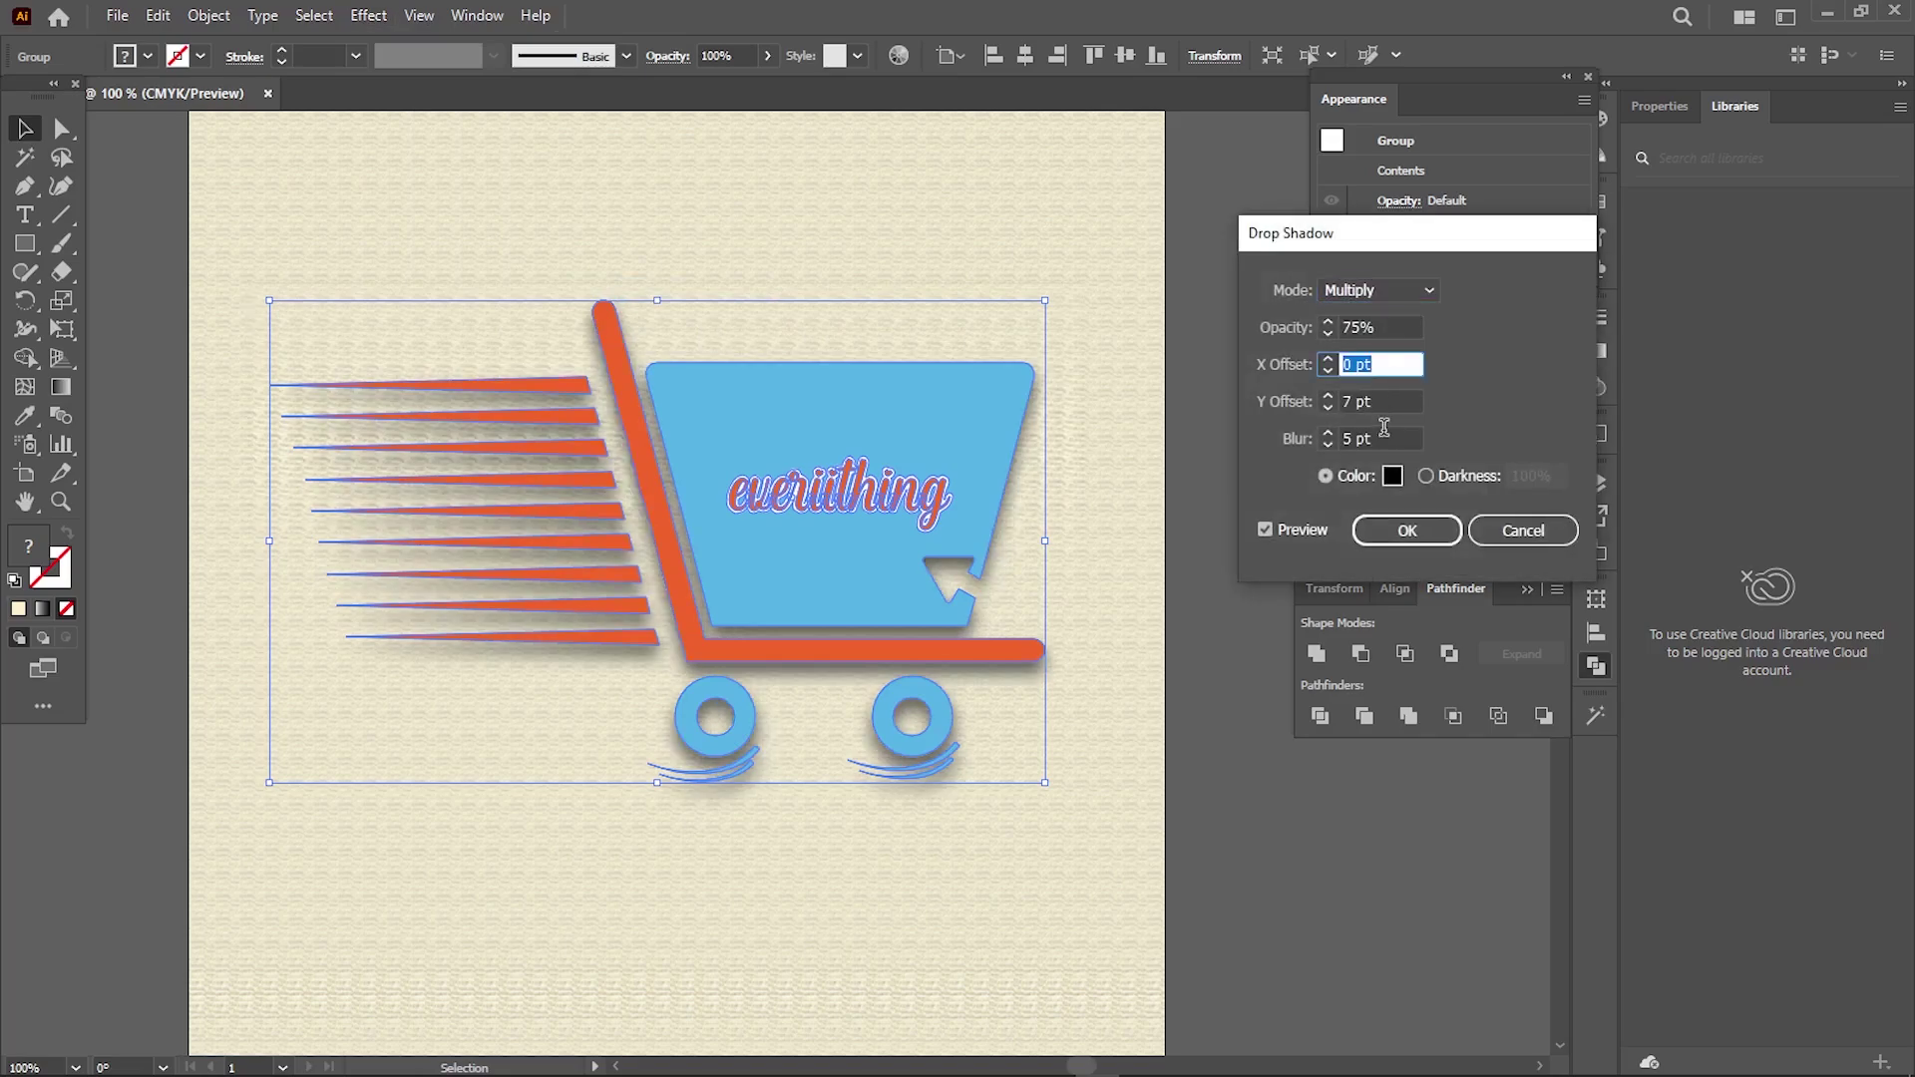
key(Tab)
key(Tab)
text(0)
key(shift+Tab)
key(Down)
key(Down)
key(Down)
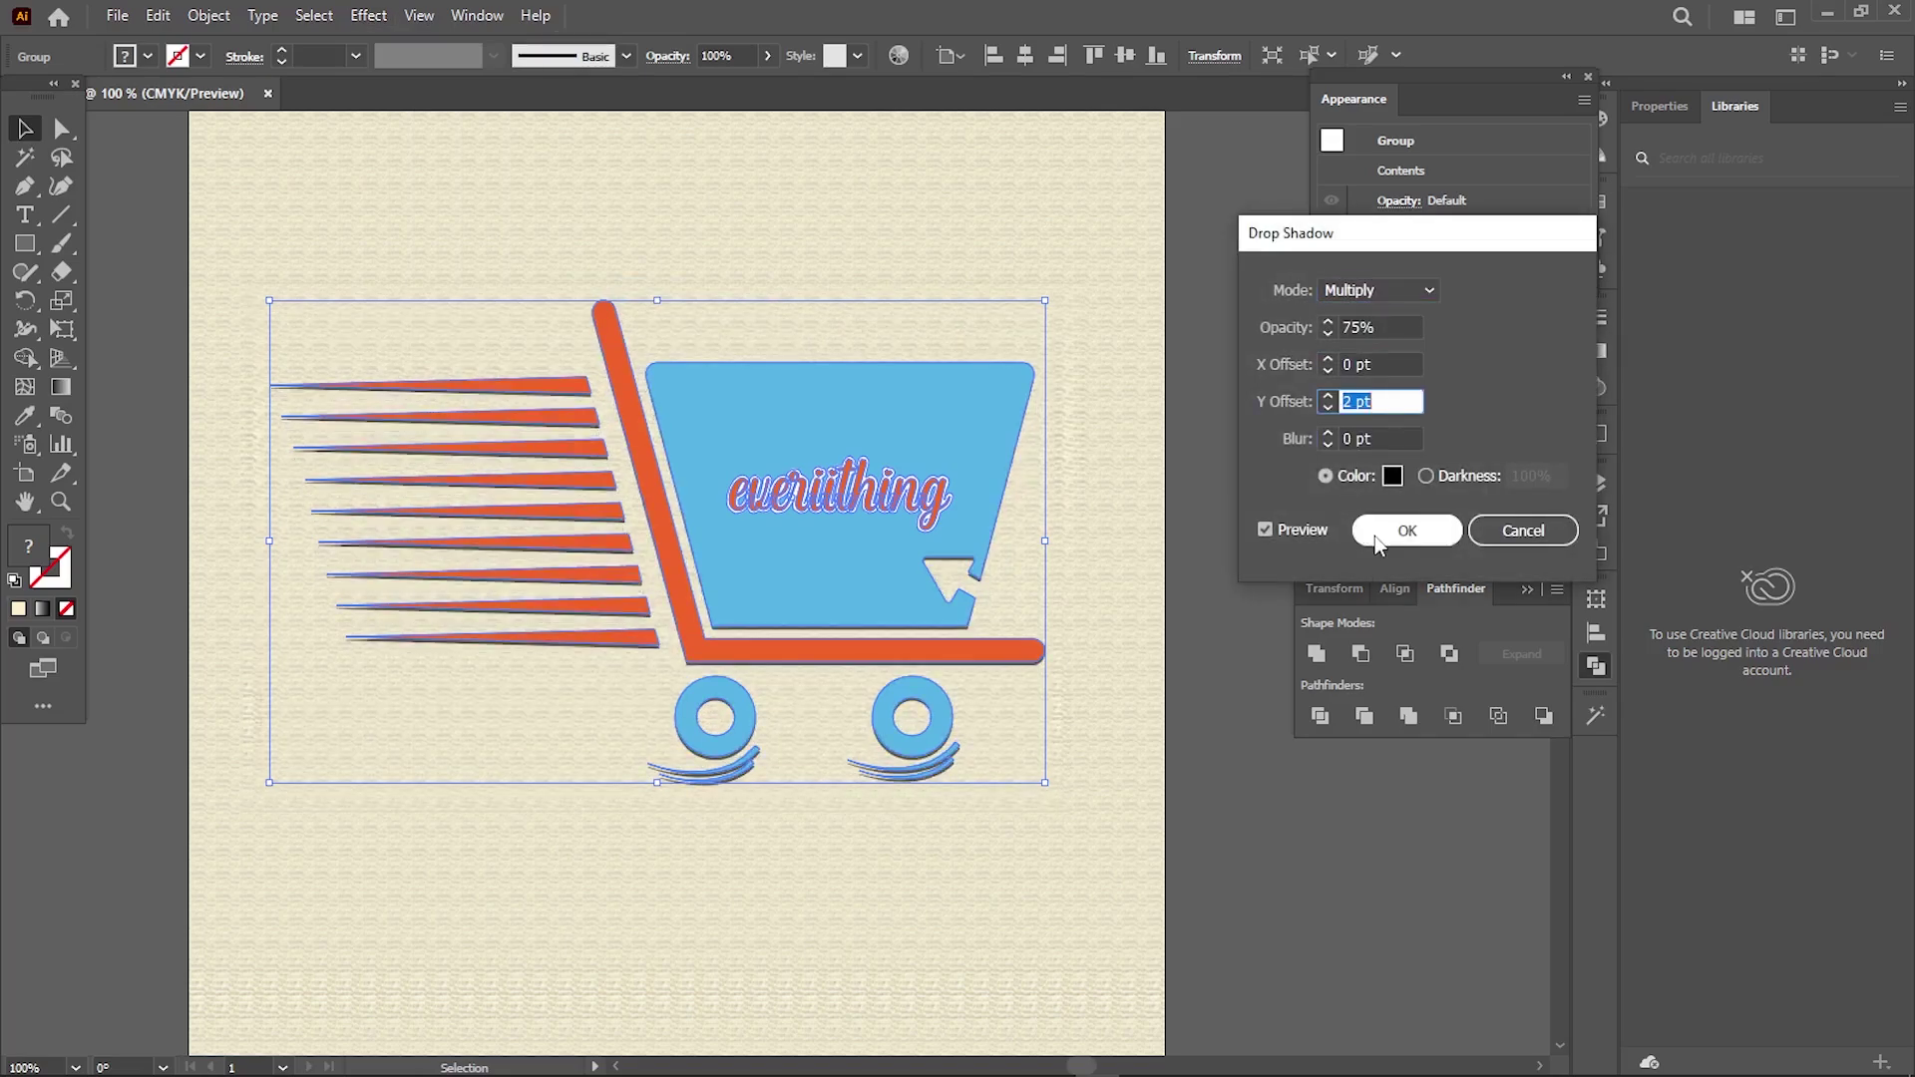